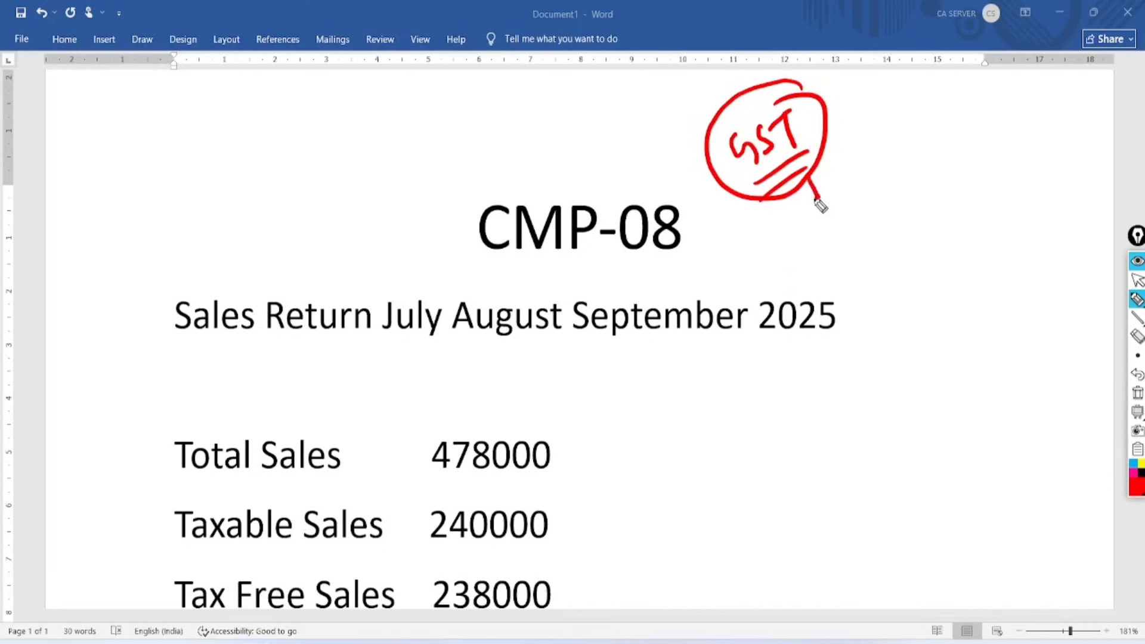
- Branch the circled GST note into handwritten labels Reg and Comp with the pen, double-underlining both
left_click_drag(819, 197, 904, 173)
mouse_move(773, 258)
left_mouse_down()
mouse_move(789, 284)
mouse_move(817, 251)
mouse_move(824, 281)
mouse_move(835, 261)
left_mouse_up()
left_click_drag(880, 204, 876, 227)
mouse_move(891, 206)
left_mouse_down()
mouse_move(905, 211)
mouse_move(942, 191)
mouse_move(948, 206)
left_mouse_up()
left_click_drag(916, 232, 952, 214)
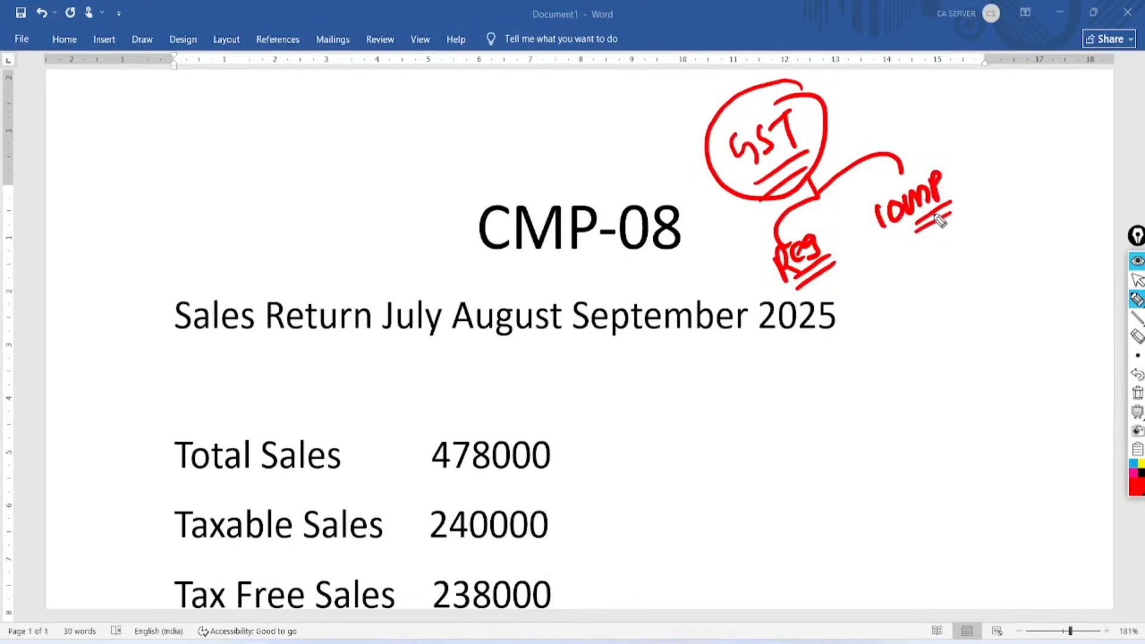
- Circle the Reg and Comp labels and write 3B and 1 below Reg with a double underline
mouse_move(835, 216)
left_mouse_down()
mouse_move(775, 206)
mouse_move(862, 208)
left_mouse_up()
mouse_move(794, 352)
left_mouse_down()
mouse_move(806, 380)
mouse_move(843, 358)
mouse_move(832, 377)
left_mouse_up()
left_click_drag(834, 383, 839, 404)
mouse_move(834, 426)
left_mouse_down()
mouse_move(865, 404)
mouse_move(859, 418)
left_mouse_up()
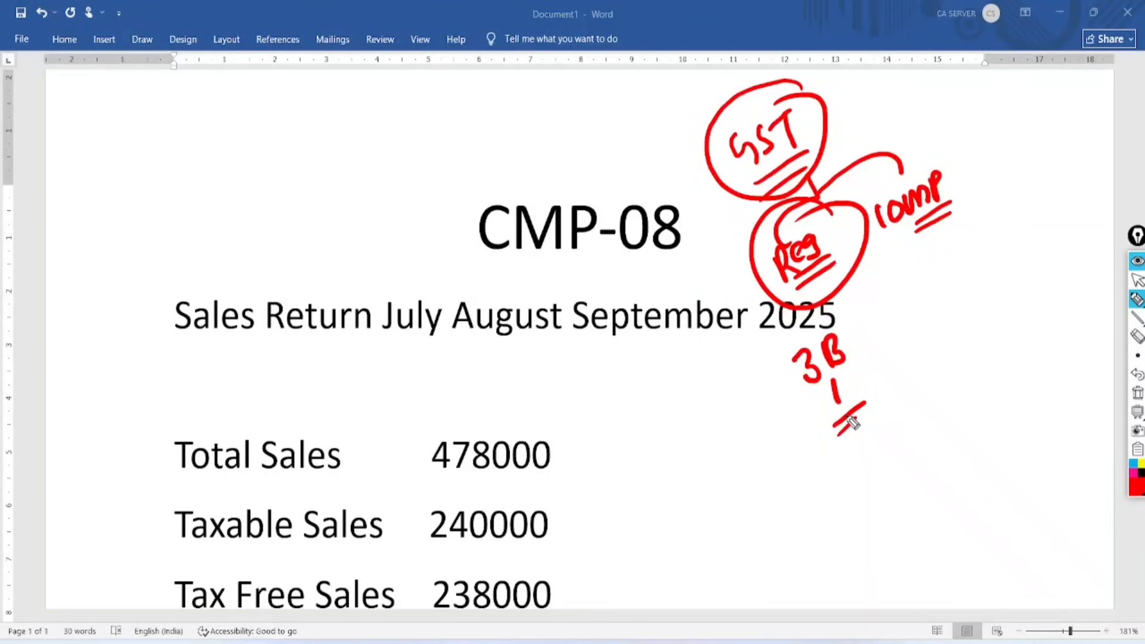
left_click_drag(957, 155, 921, 150)
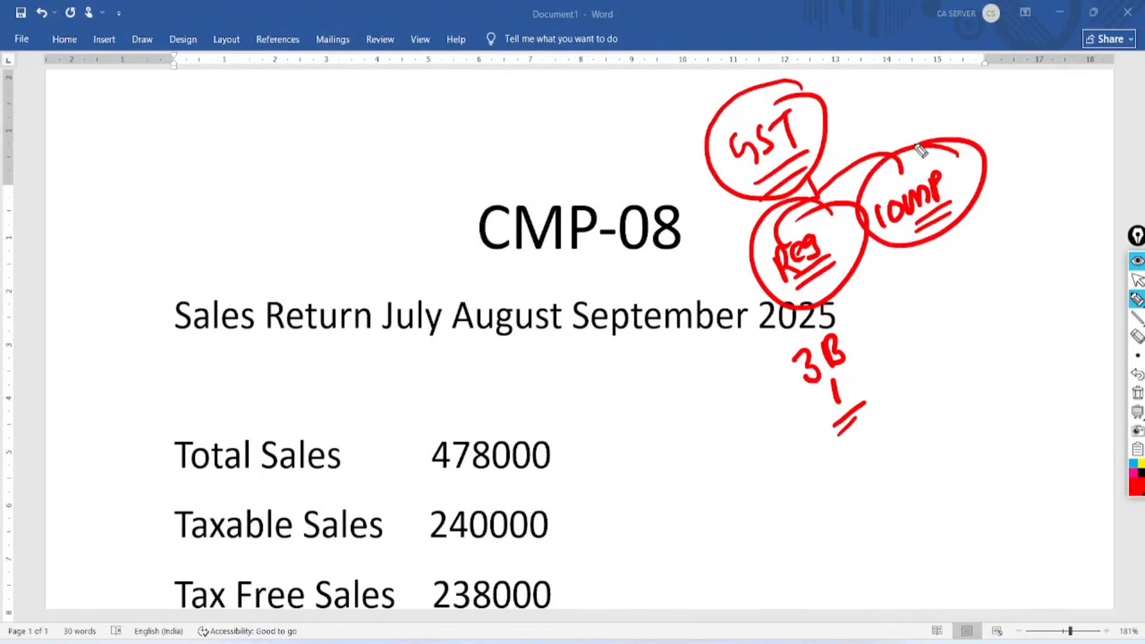
- Double-underline and circle the CMP-08 heading, and clear all pen marks from the screen
left_click_drag(461, 266, 672, 255)
left_click_drag(460, 286, 655, 266)
mouse_move(689, 173)
left_mouse_down()
mouse_move(431, 161)
mouse_move(623, 140)
left_mouse_up()
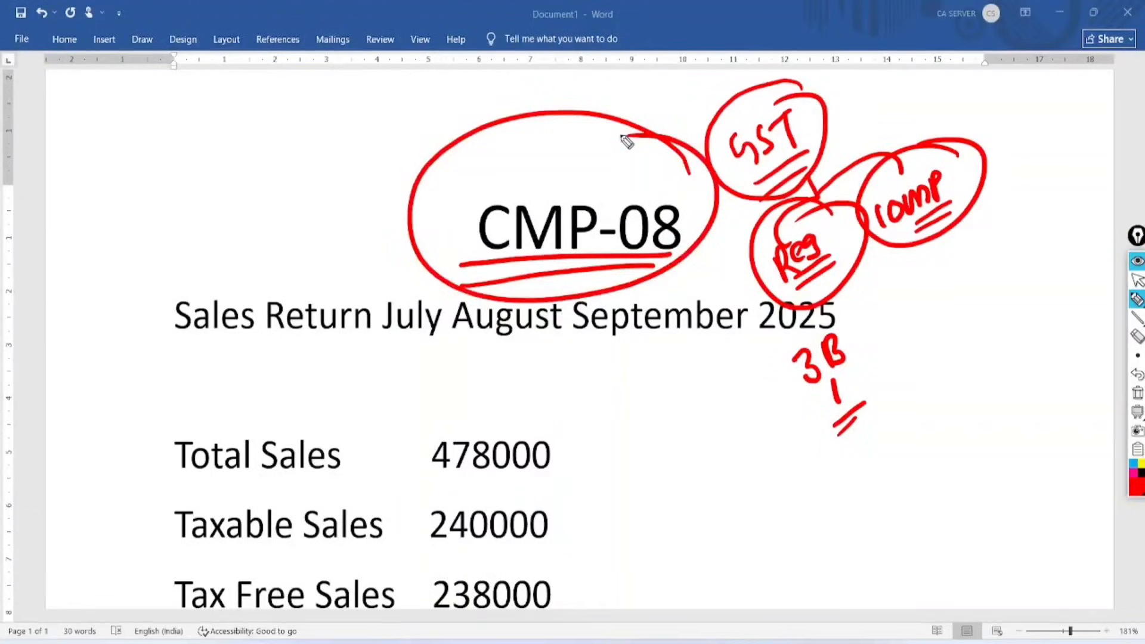
left_click(1138, 280)
left_click(1138, 392)
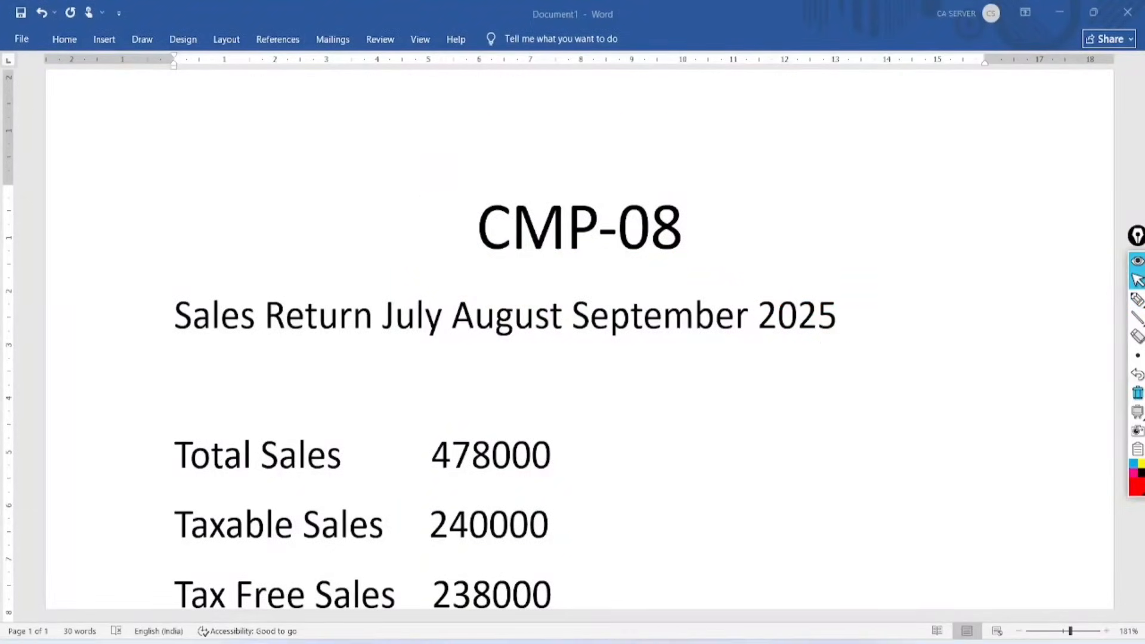
- Underline and circle July August September, double-underline 2025, and circle the CMP-08 heading
left_click(1137, 299)
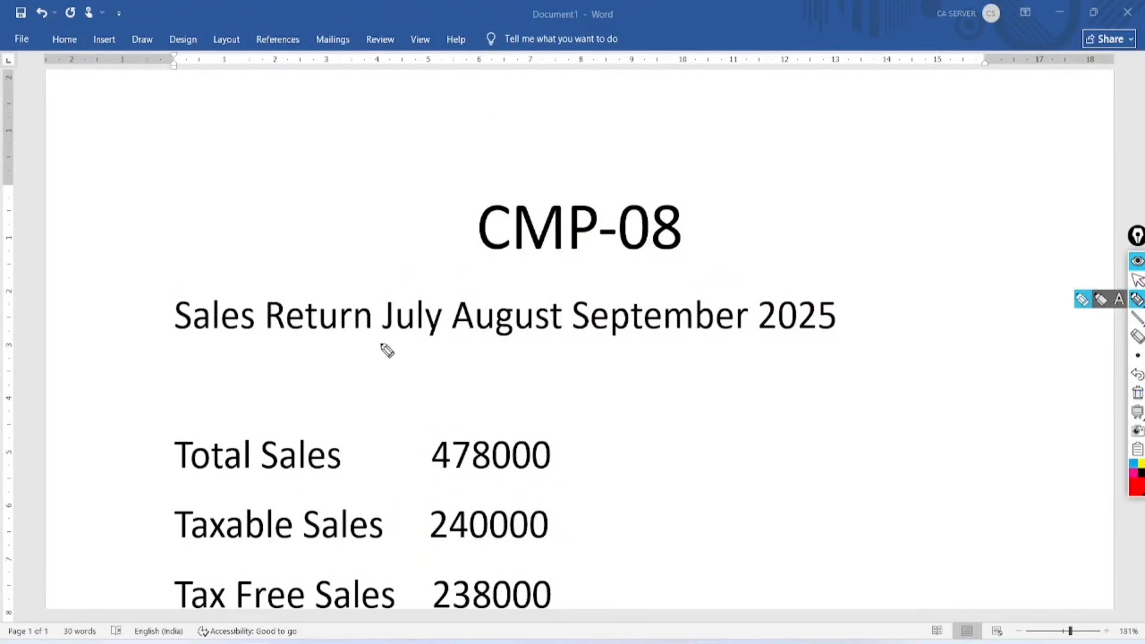
left_click_drag(377, 340, 677, 340)
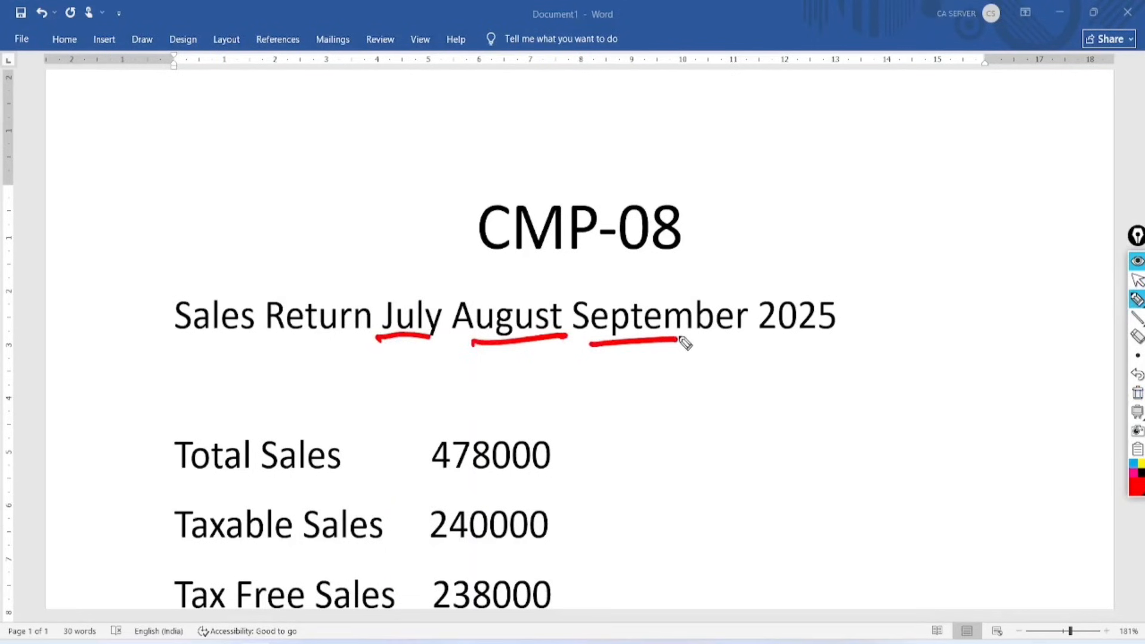
mouse_move(734, 279)
left_mouse_down()
mouse_move(634, 264)
mouse_move(377, 335)
mouse_move(727, 344)
mouse_move(719, 277)
left_mouse_up()
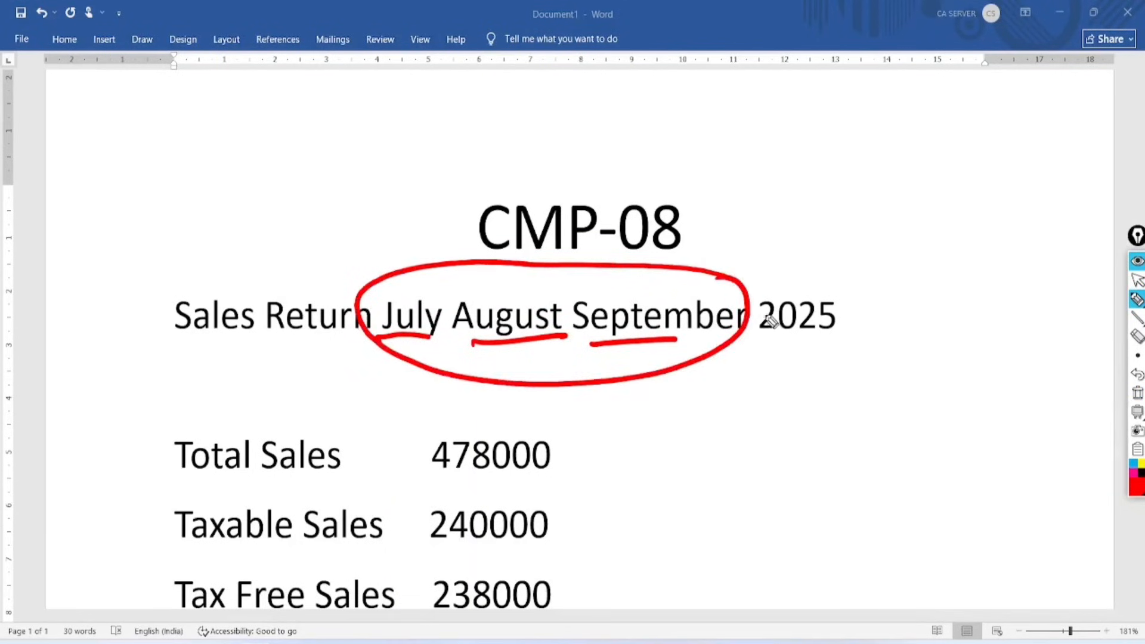
mouse_move(779, 345)
left_mouse_down()
mouse_move(852, 336)
mouse_move(854, 348)
left_mouse_up()
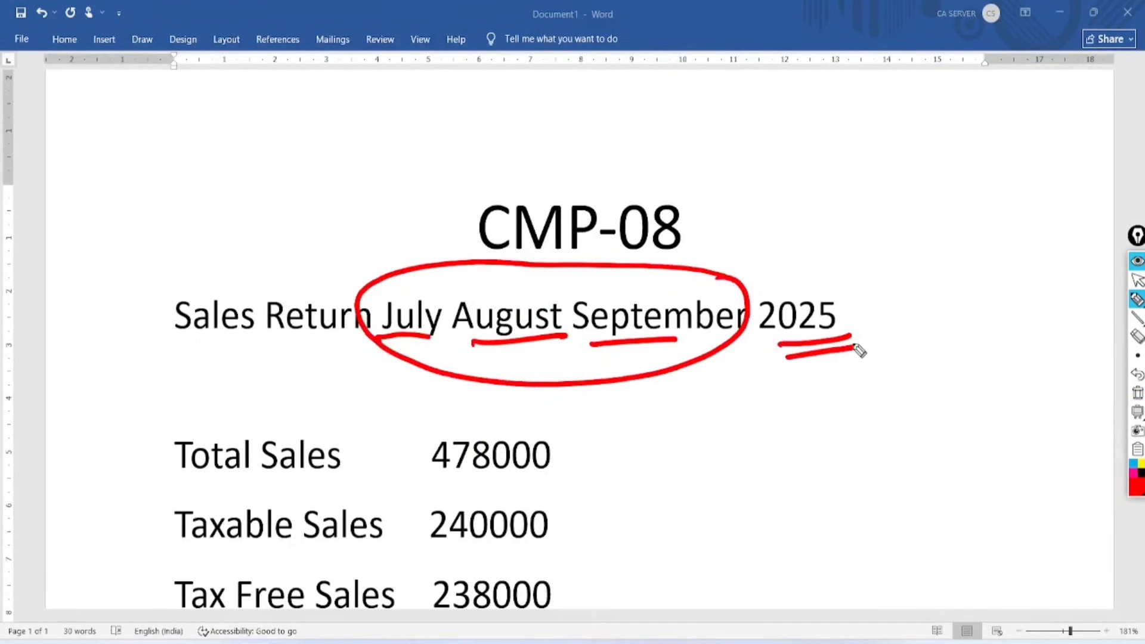
mouse_move(684, 174)
left_mouse_down()
mouse_move(583, 288)
mouse_move(642, 148)
left_mouse_up()
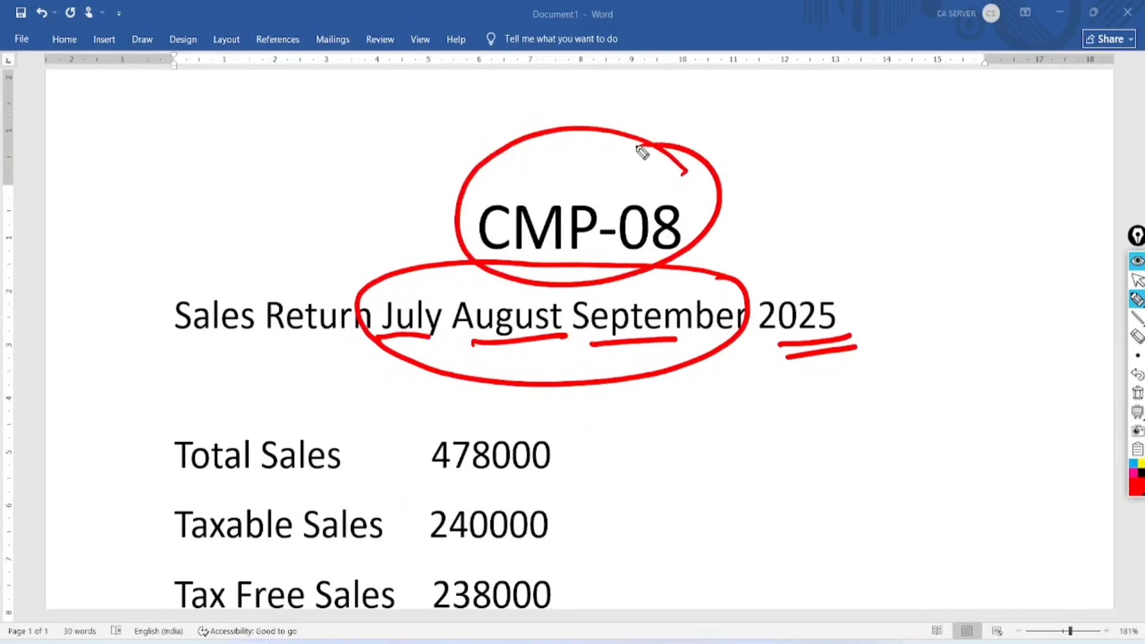
- Handwrite a double-underlined 18 Oct with the notes Late and TAX amt beneath it, and clear all pen marks
mouse_move(774, 124)
left_mouse_down()
mouse_move(795, 144)
mouse_move(877, 111)
mouse_move(893, 81)
left_mouse_up()
left_click_drag(799, 166, 926, 112)
left_click_drag(806, 192, 911, 133)
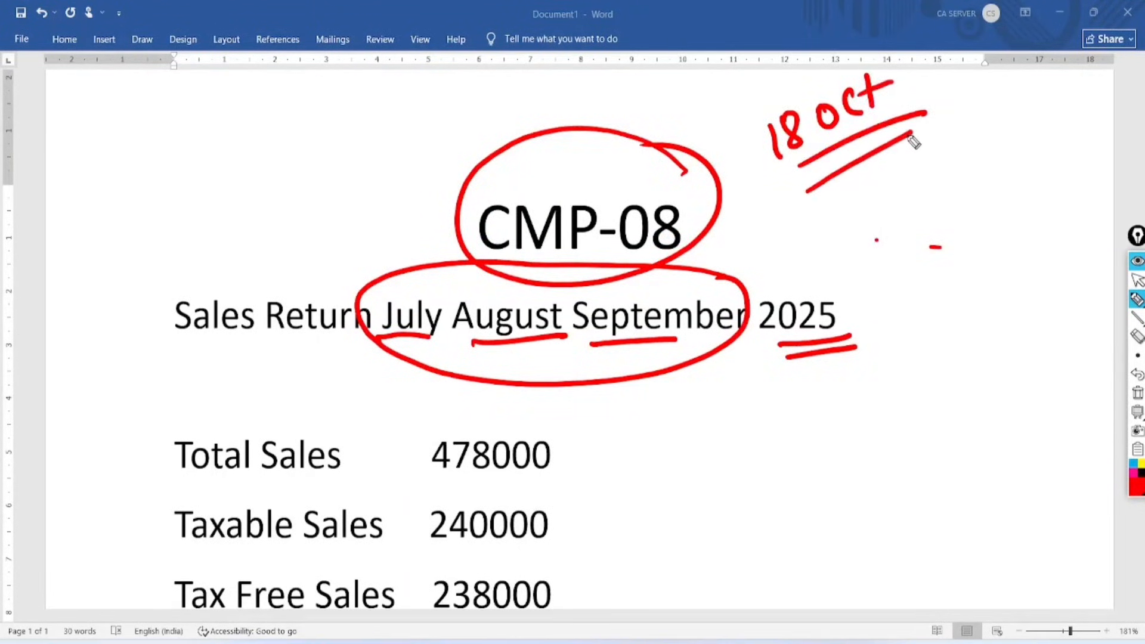
mouse_move(864, 179)
left_mouse_down()
mouse_move(868, 192)
mouse_move(914, 185)
mouse_move(939, 156)
mouse_move(902, 244)
mouse_move(921, 206)
mouse_move(935, 237)
mouse_move(981, 239)
mouse_move(1007, 214)
mouse_move(1019, 218)
left_mouse_up()
left_click_drag(983, 255, 1013, 243)
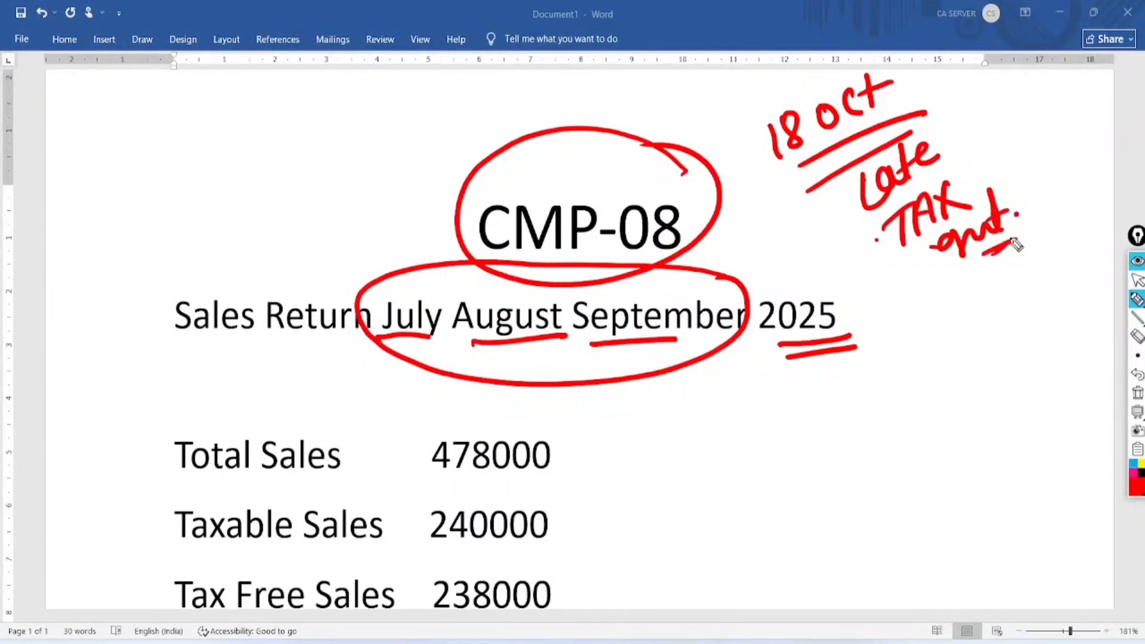
left_click(1137, 280)
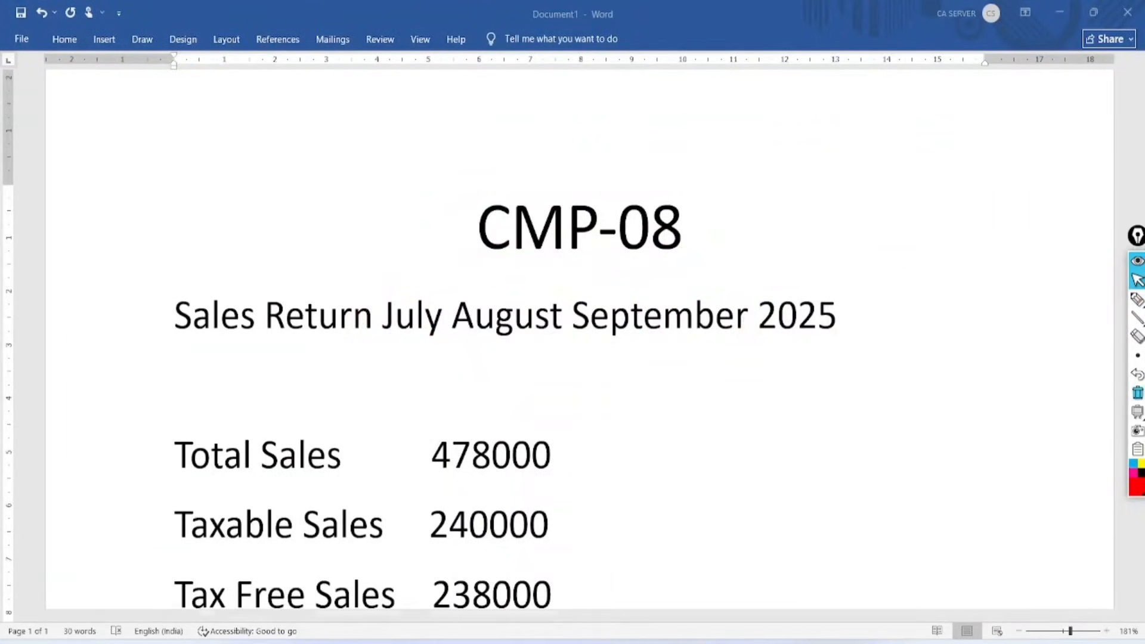
- Circle Total Sales, double-underline 478000, and handwrite an underlined 3M beside it with the pen
scroll(578, 358, "down", 3)
scroll(437, 350, "down", 2)
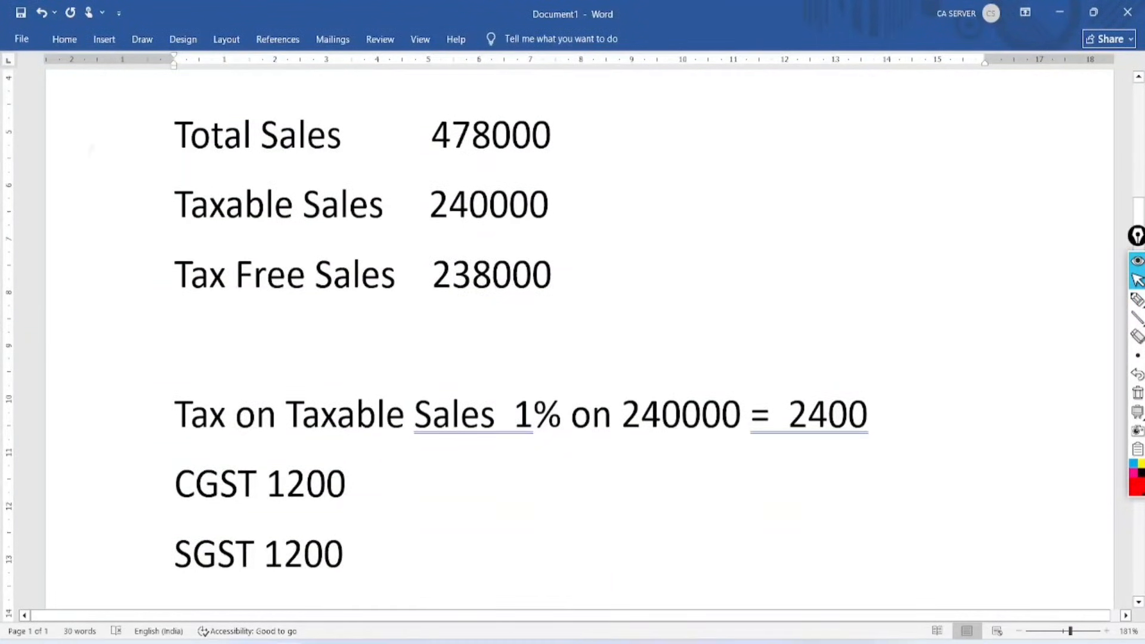
left_click(1137, 300)
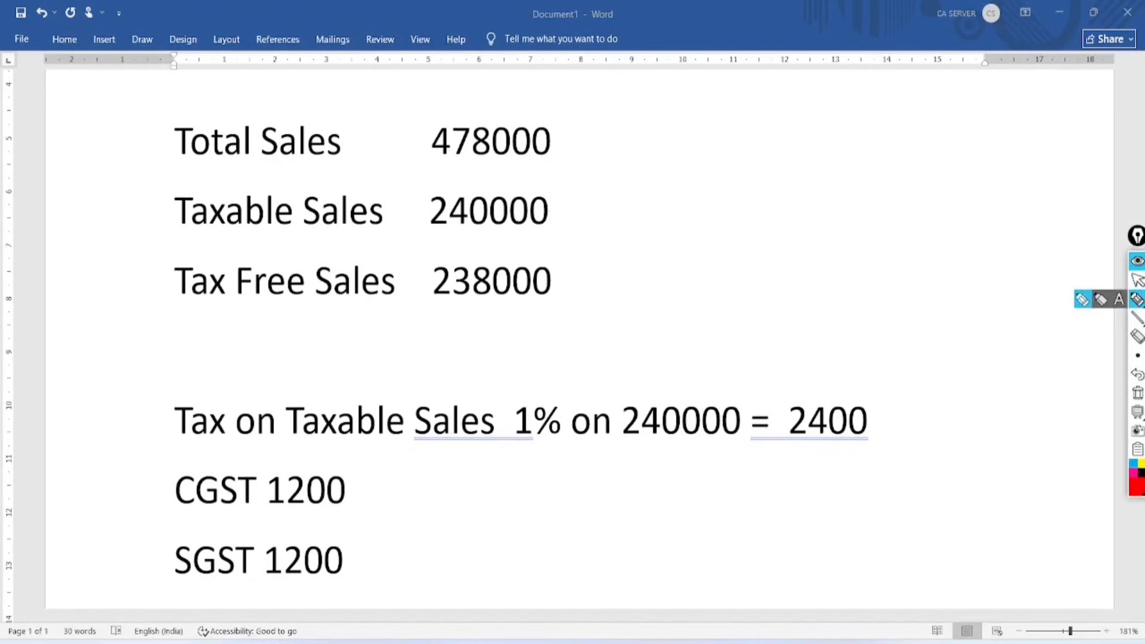
mouse_move(349, 102)
left_mouse_down()
mouse_move(322, 88)
mouse_move(154, 152)
mouse_move(378, 110)
mouse_move(345, 103)
left_mouse_up()
mouse_move(420, 169)
left_mouse_down()
mouse_move(547, 156)
mouse_move(533, 170)
left_mouse_up()
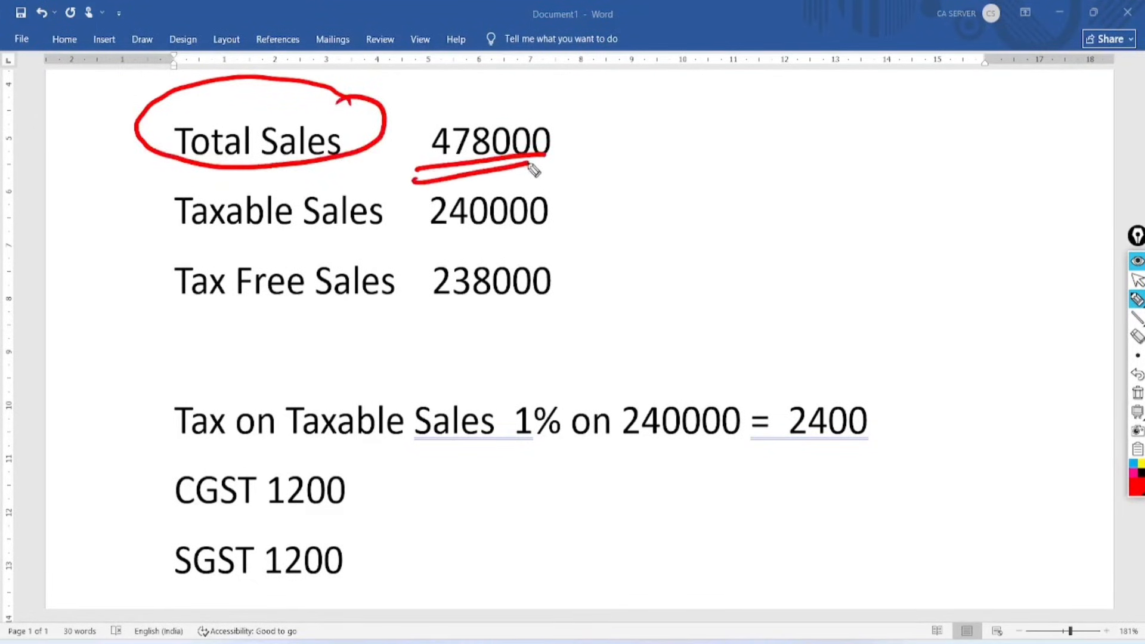
mouse_move(580, 124)
left_mouse_down()
mouse_move(596, 141)
mouse_move(587, 150)
left_mouse_up()
mouse_move(610, 149)
left_mouse_down()
mouse_move(638, 131)
mouse_move(643, 150)
left_mouse_up()
- Handwrite TAXable to the right of the sales figures and double-underline it
left_click_drag(654, 212, 691, 190)
mouse_move(680, 192)
left_mouse_down()
mouse_move(685, 226)
mouse_move(730, 201)
mouse_move(713, 204)
left_mouse_up()
mouse_move(746, 160)
left_mouse_down()
mouse_move(752, 178)
mouse_move(803, 138)
left_mouse_up()
left_click(717, 244)
left_click_drag(713, 230, 760, 198)
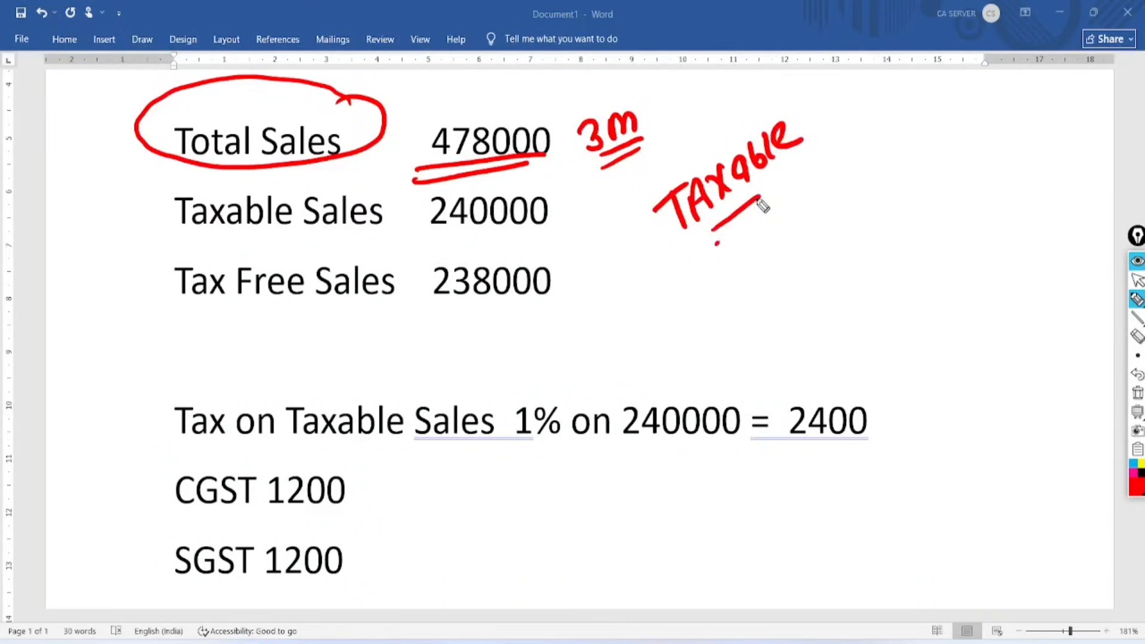
left_click_drag(716, 245, 756, 213)
- Handwrite the rates 1%, 6% and 5% below TAXable, and double-underline and circle 5%
left_click_drag(780, 196, 783, 222)
left_click(795, 199)
left_click_drag(815, 179, 802, 258)
left_click(830, 183)
left_click_drag(844, 208, 837, 245)
left_click(856, 224)
left_click_drag(836, 271, 821, 307)
left_click(848, 272)
left_click_drag(861, 253, 859, 274)
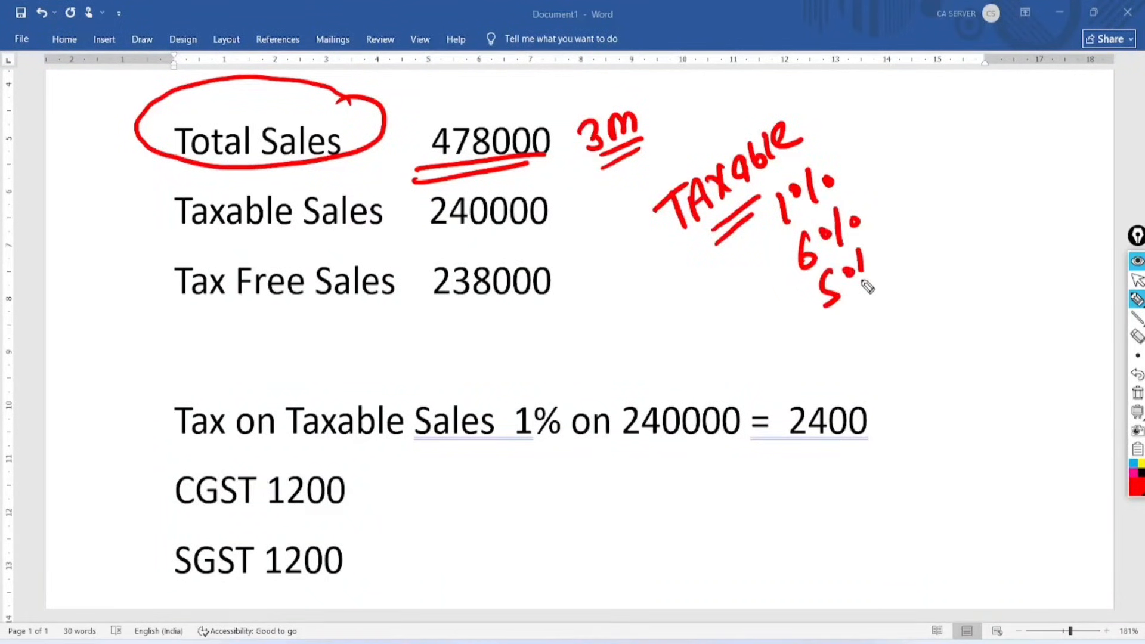
left_click(875, 259)
left_click_drag(838, 314, 884, 283)
left_click_drag(847, 322, 876, 304)
mouse_move(866, 234)
left_mouse_down()
mouse_move(893, 230)
mouse_move(884, 252)
left_mouse_up()
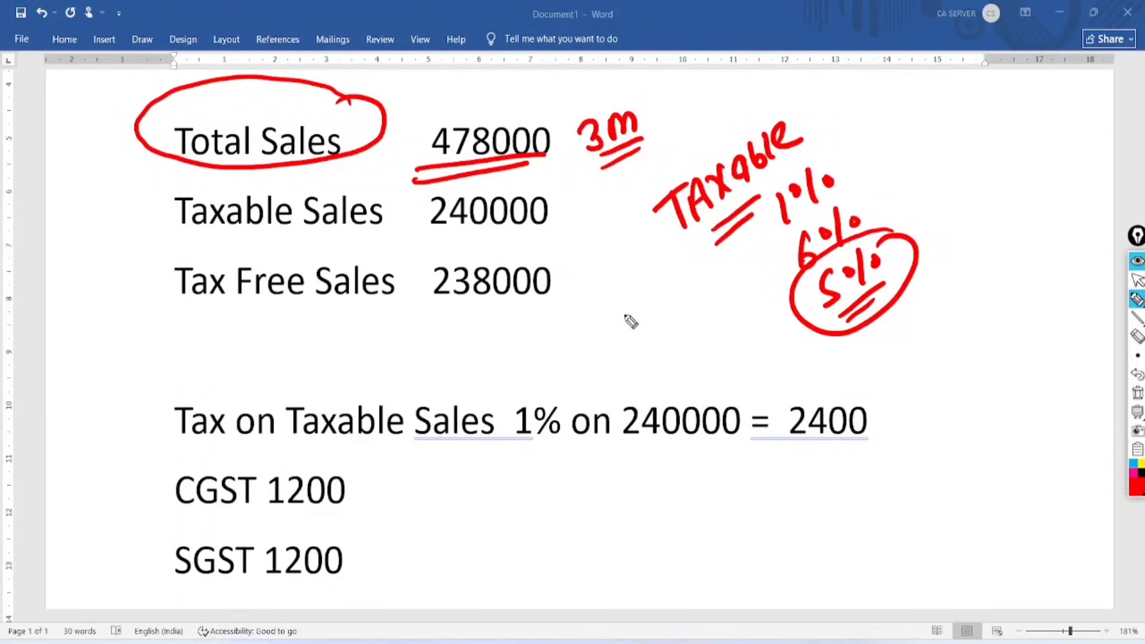
- Handwrite ITC beside the tax free sales figure and double-underline it
left_click_drag(615, 301, 625, 335)
left_click_drag(636, 294, 656, 279)
left_click_drag(647, 286, 641, 319)
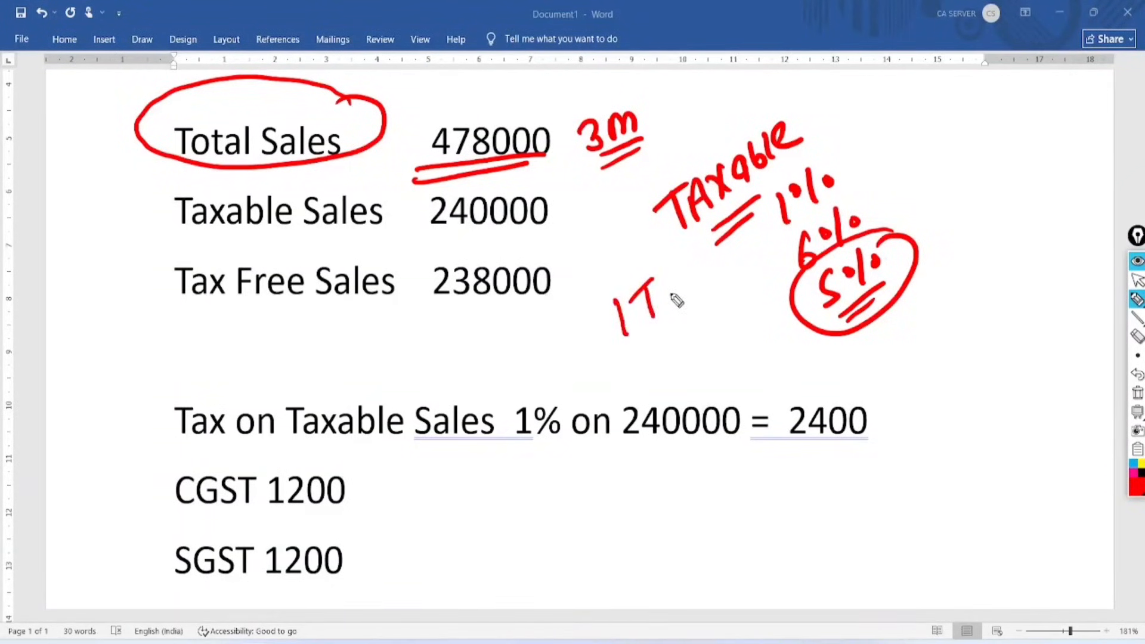
left_click_drag(690, 278, 691, 305)
left_click_drag(650, 341, 698, 299)
left_click_drag(667, 343, 701, 311)
- Underline Taxable Sales and Tax Free Sales, circle 238000, and handwrite an underlined 0% below it
left_click_drag(96, 372, 99, 427)
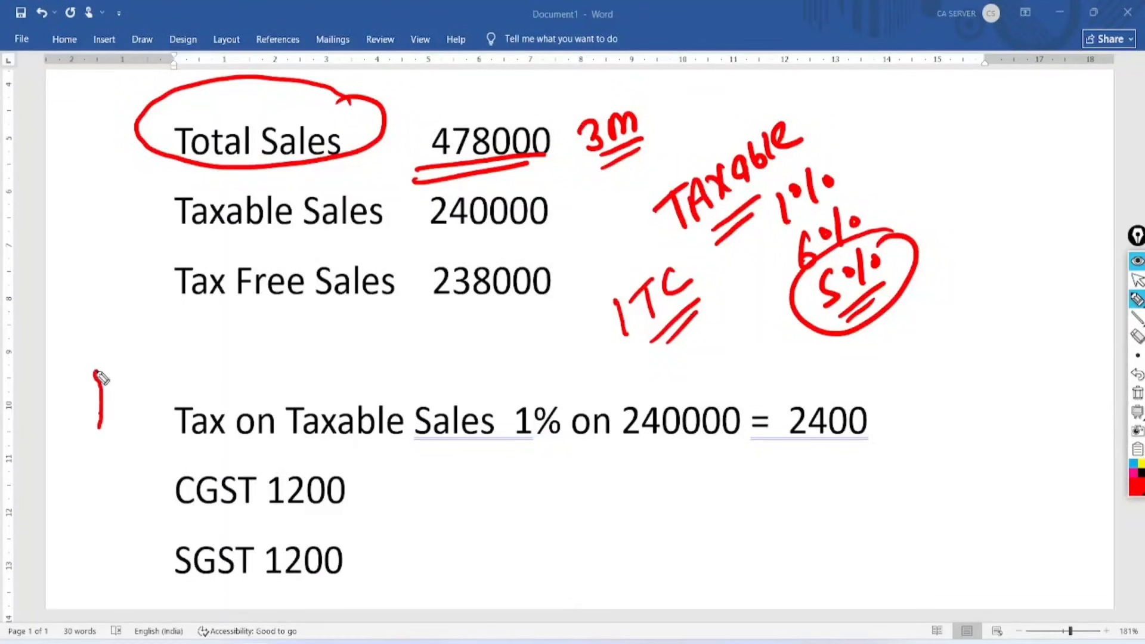
left_click_drag(156, 228, 330, 233)
left_click_drag(169, 307, 367, 311)
mouse_move(577, 255)
left_mouse_down()
mouse_move(540, 233)
mouse_move(576, 311)
mouse_move(439, 288)
left_mouse_up()
mouse_move(480, 353)
left_mouse_down()
mouse_move(486, 378)
mouse_move(492, 357)
mouse_move(527, 383)
left_mouse_up()
left_click(521, 353)
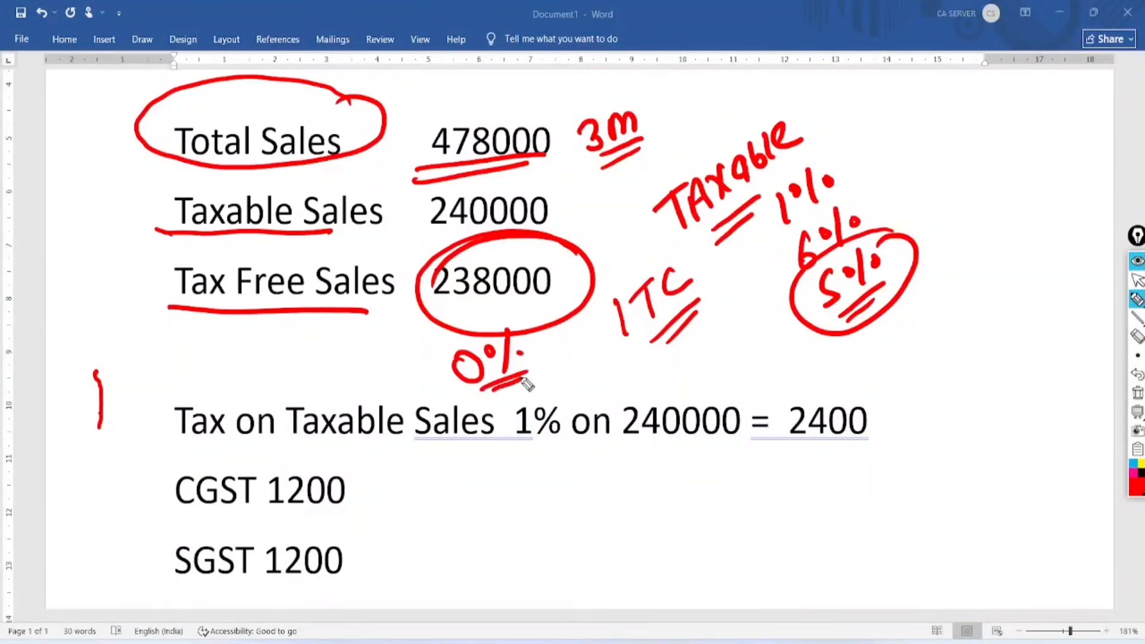
- Circle the taxable sales figure, and mark 240000, 1% and 2400 in the tax calculation line with underlines and circles
mouse_move(554, 190)
left_mouse_down()
mouse_move(485, 162)
mouse_move(537, 241)
mouse_move(533, 191)
left_mouse_up()
left_click_drag(641, 451, 726, 439)
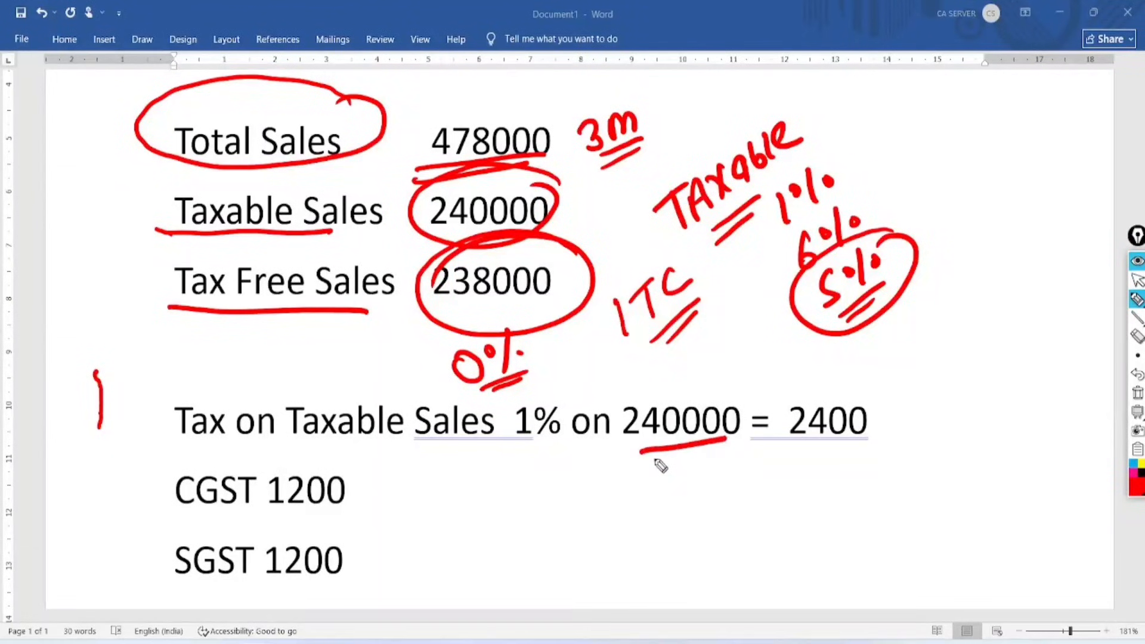
left_click_drag(640, 471, 720, 454)
mouse_move(565, 382)
left_mouse_down()
mouse_move(533, 383)
mouse_move(572, 378)
mouse_move(557, 372)
left_mouse_up()
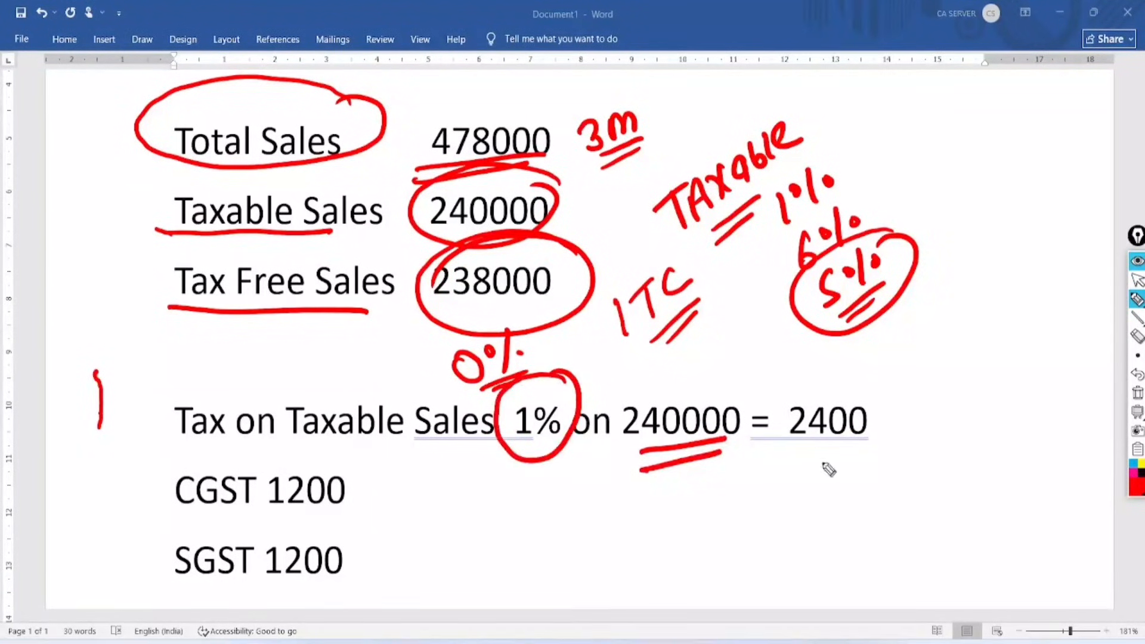
left_click_drag(788, 465, 871, 444)
left_click_drag(795, 484, 857, 466)
mouse_move(883, 396)
left_mouse_down()
mouse_move(760, 402)
mouse_move(845, 354)
left_mouse_up()
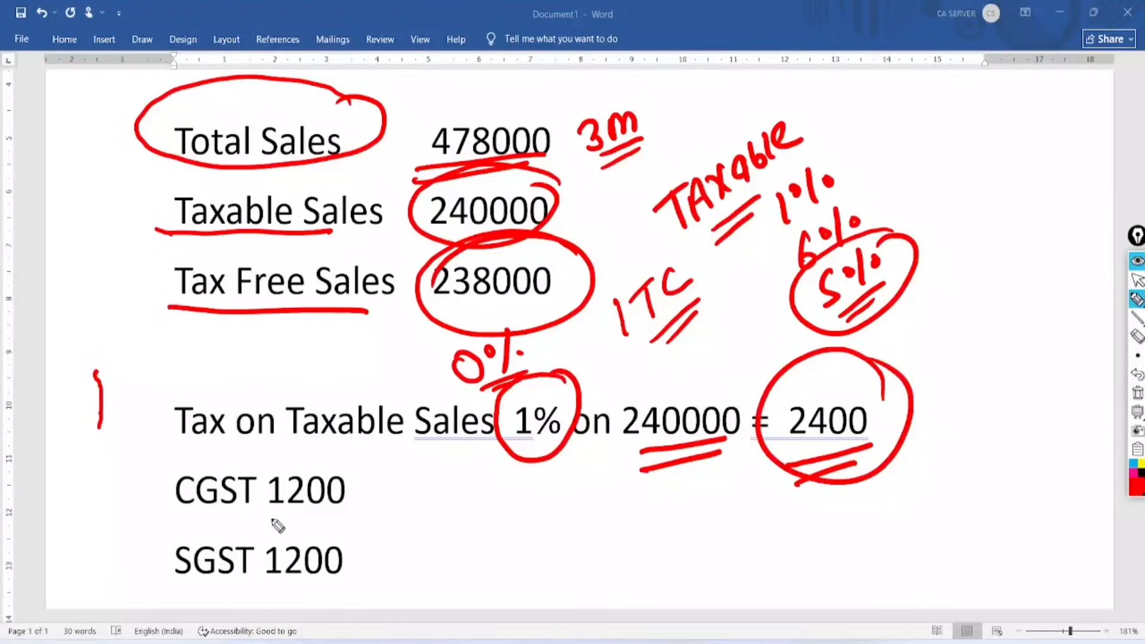
- Underline CGST and SGST, handwrite a circled IGST beside them, and clear all pen marks
left_click_drag(173, 515, 259, 508)
left_click_drag(181, 584, 272, 573)
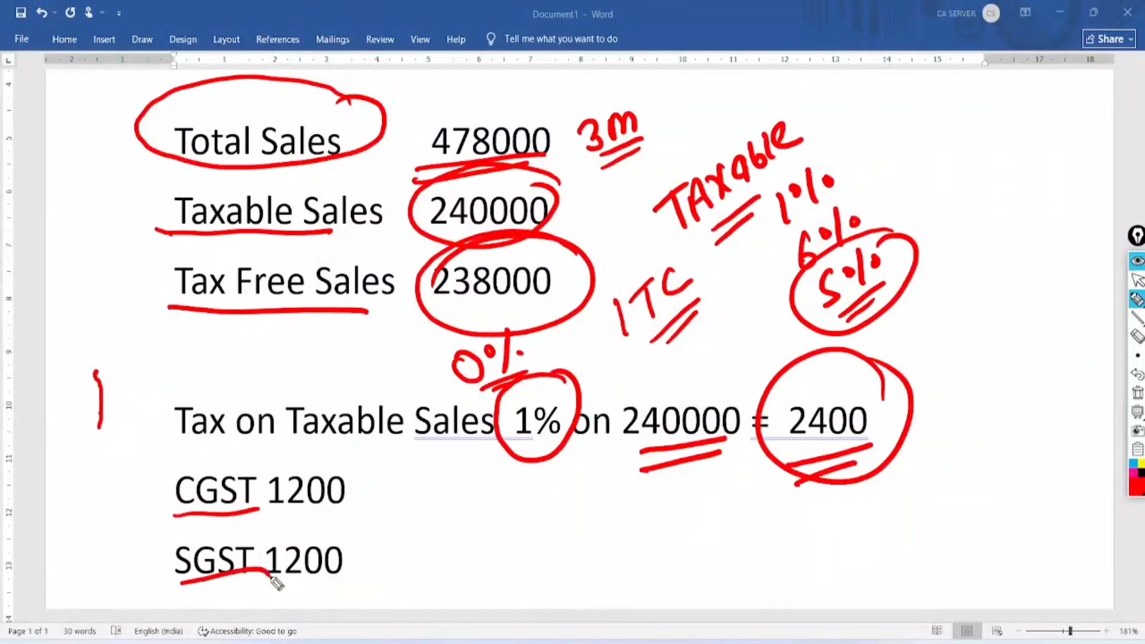
mouse_move(414, 514)
left_mouse_down()
mouse_move(422, 552)
mouse_move(473, 489)
mouse_move(382, 549)
mouse_move(527, 535)
left_mouse_up()
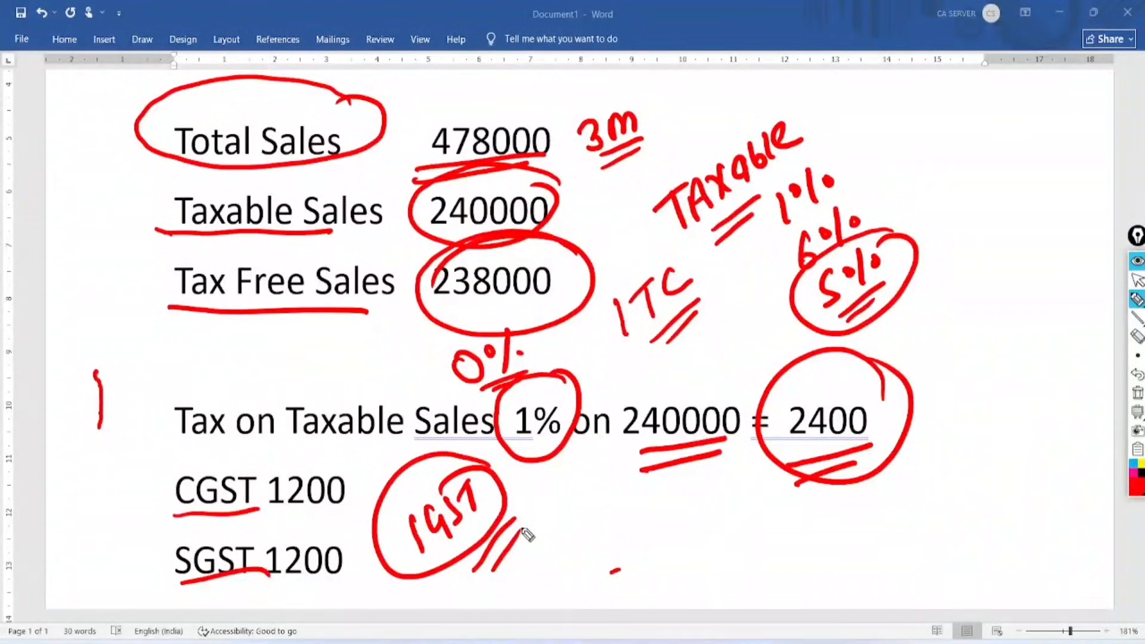
left_click(1138, 393)
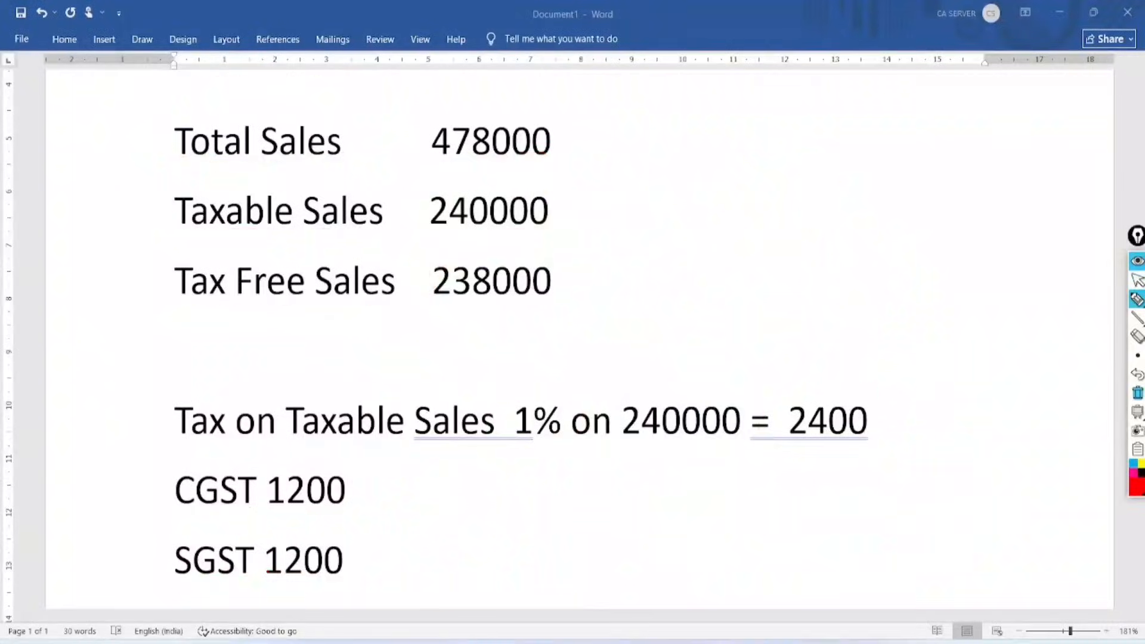
left_click(1137, 280)
- Circle the 240000 taxable sales figure and tick it, and circle the 2400 tax and 478000 total sales figures
left_click(1138, 299)
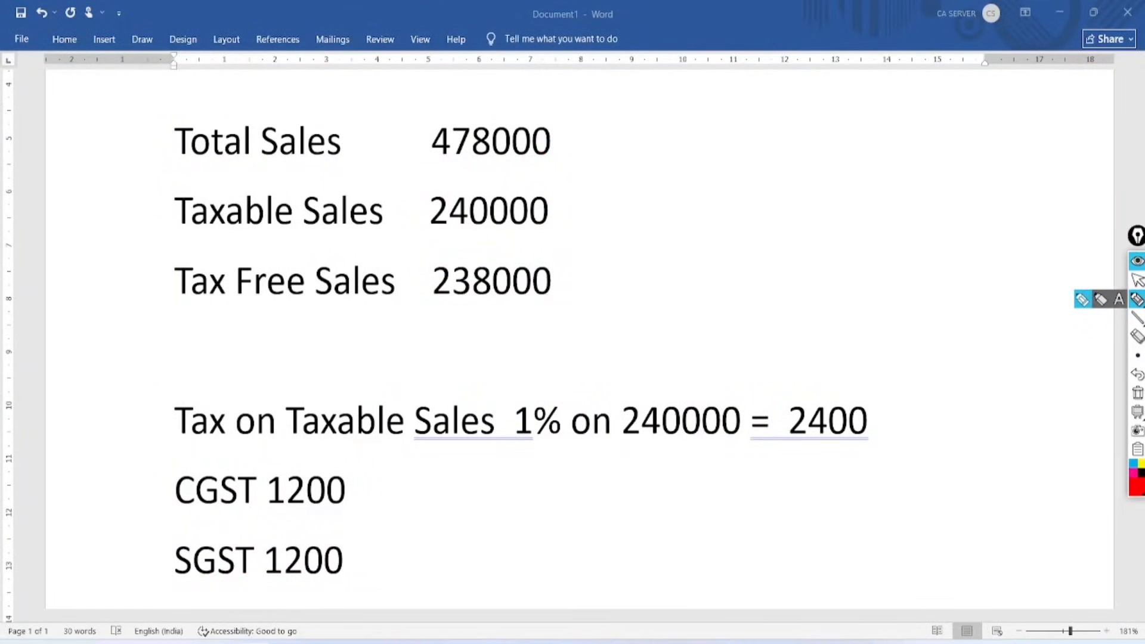
mouse_move(566, 179)
left_mouse_down()
mouse_move(475, 171)
mouse_move(577, 227)
mouse_move(569, 180)
mouse_move(722, 162)
left_mouse_up()
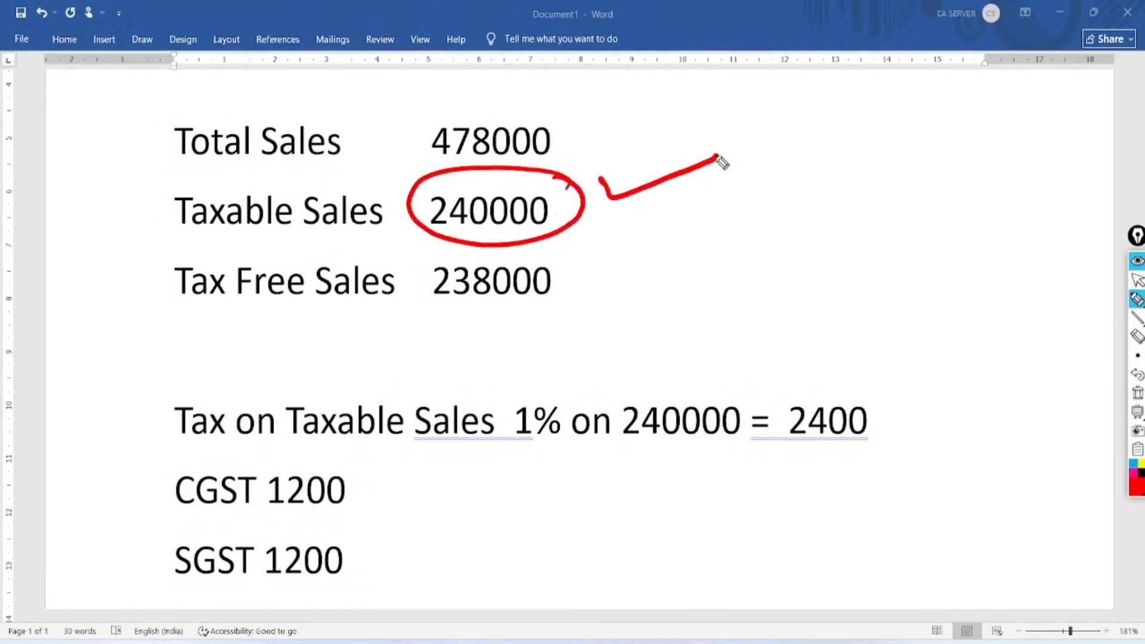
mouse_move(882, 385)
left_mouse_down()
mouse_move(785, 397)
mouse_move(823, 346)
left_mouse_up()
mouse_move(570, 94)
left_mouse_down()
mouse_move(517, 74)
mouse_move(545, 84)
mouse_move(512, 88)
left_mouse_up()
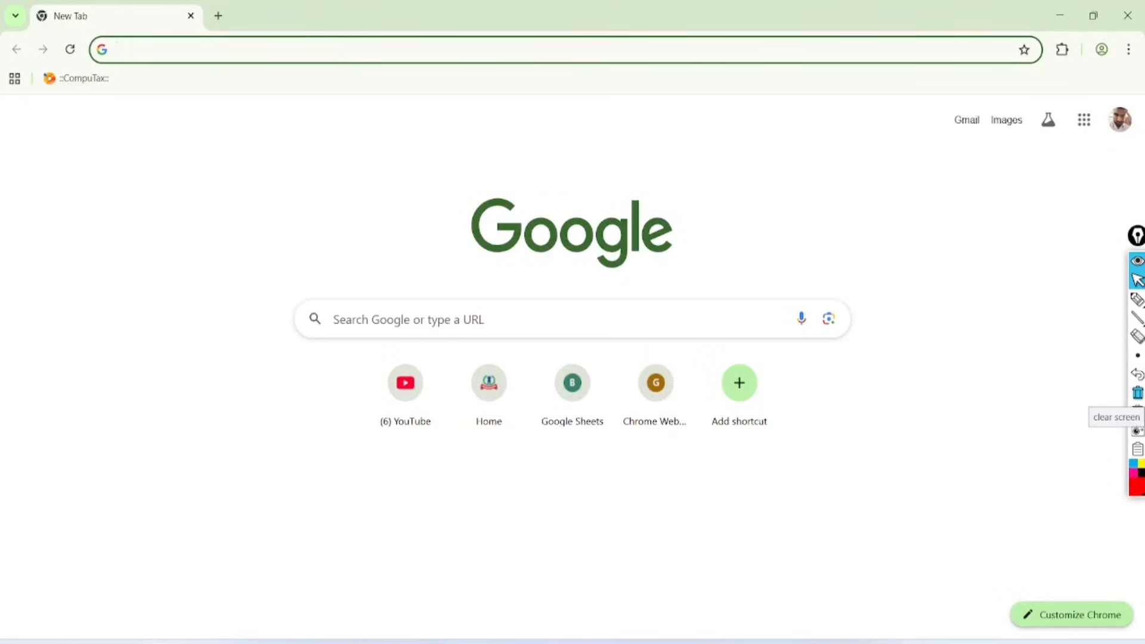
- Open gst.gov.in in Chrome
type("g")
key("Return")
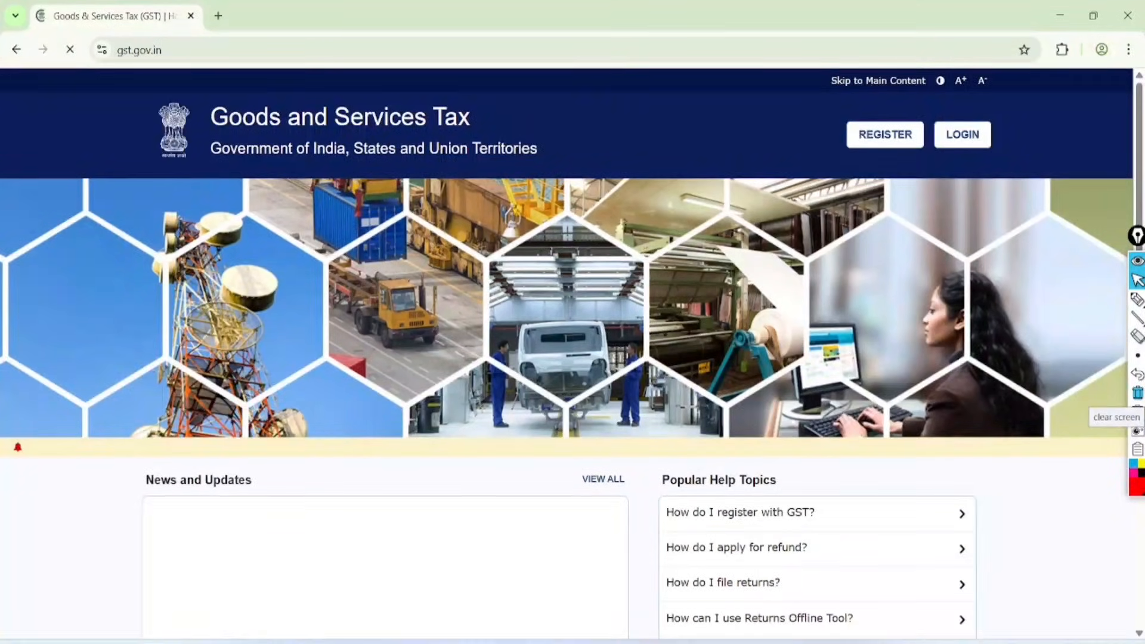
- Circle the LOGIN button on the GST portal home page with the pen, and clear the pen marks
left_click(1137, 299)
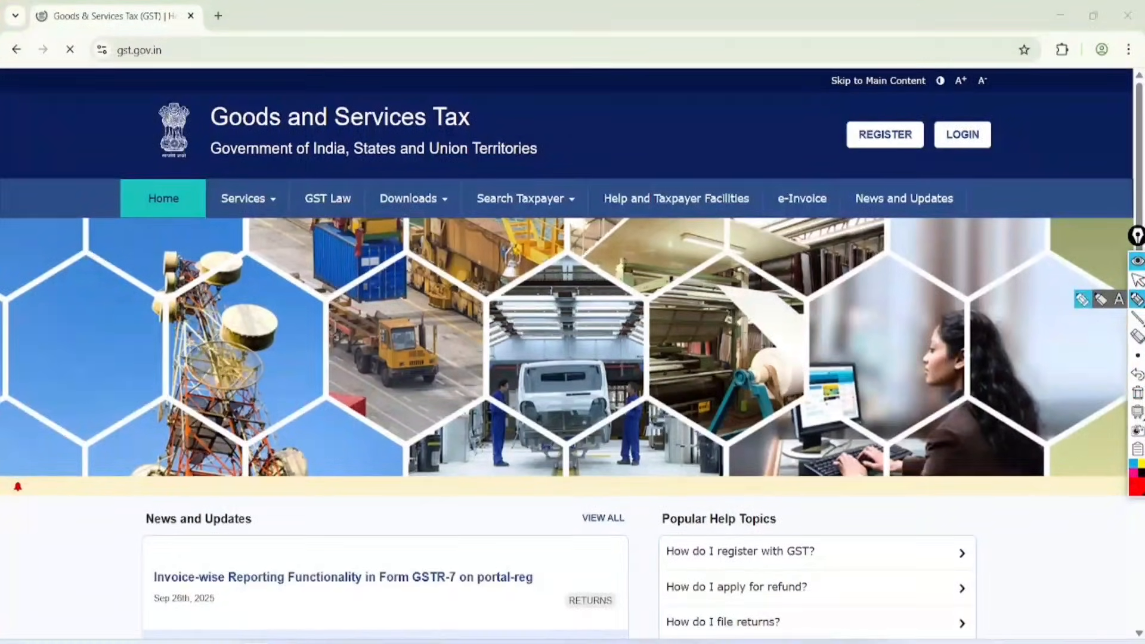
mouse_move(978, 98)
left_mouse_down()
mouse_move(971, 173)
mouse_move(1025, 172)
mouse_move(963, 107)
left_mouse_up()
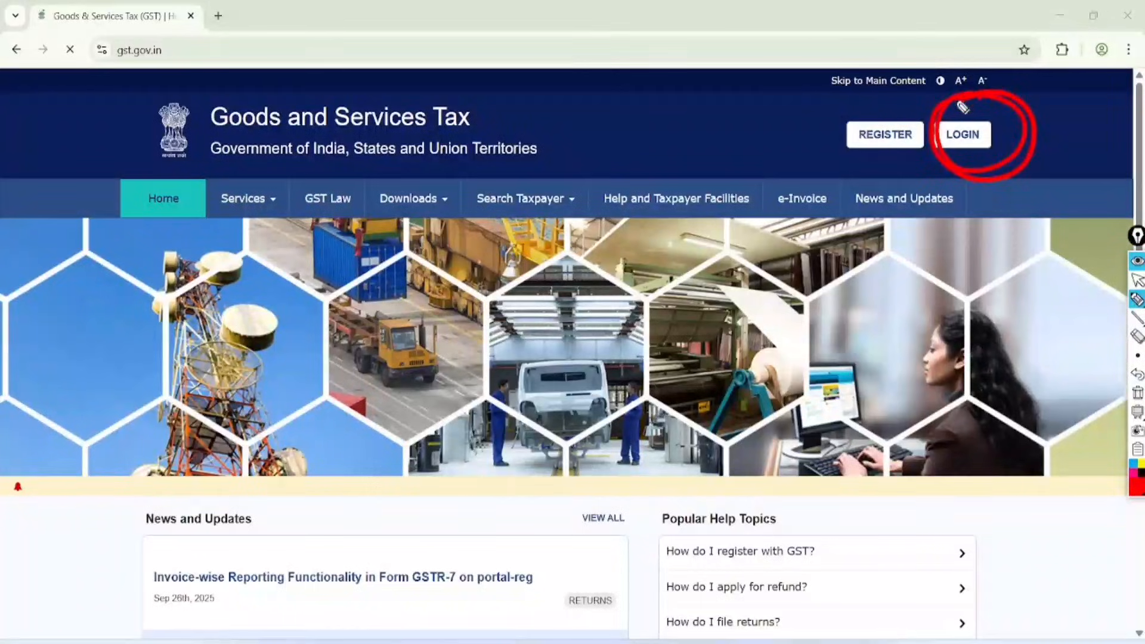
left_click(1138, 393)
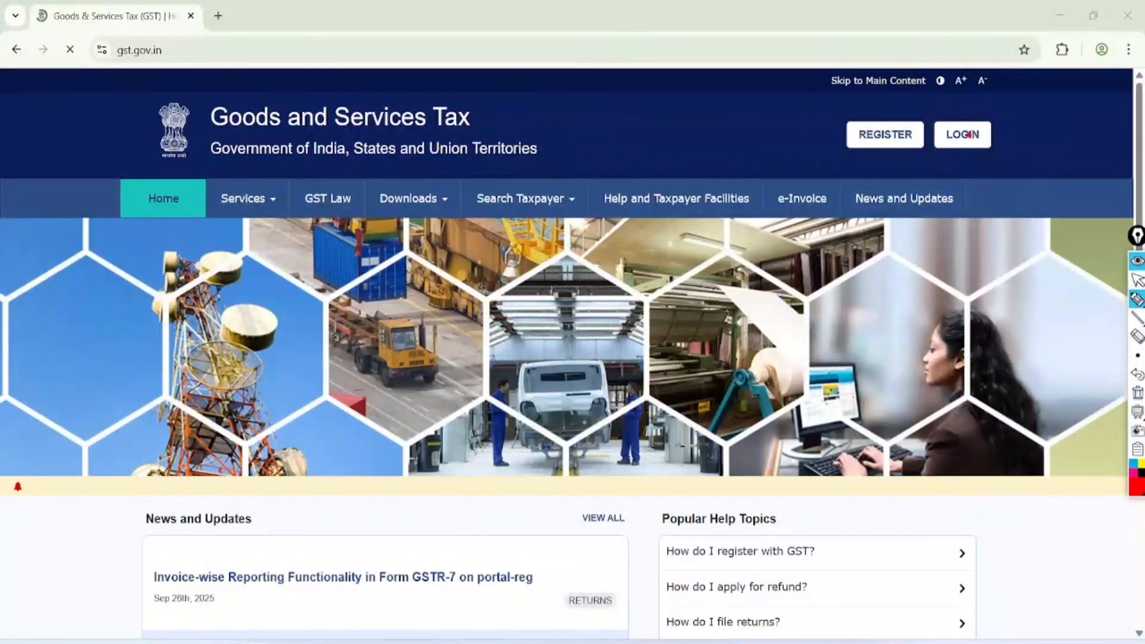
- Open the GST portal's login page
left_click(1137, 280)
left_click(969, 135)
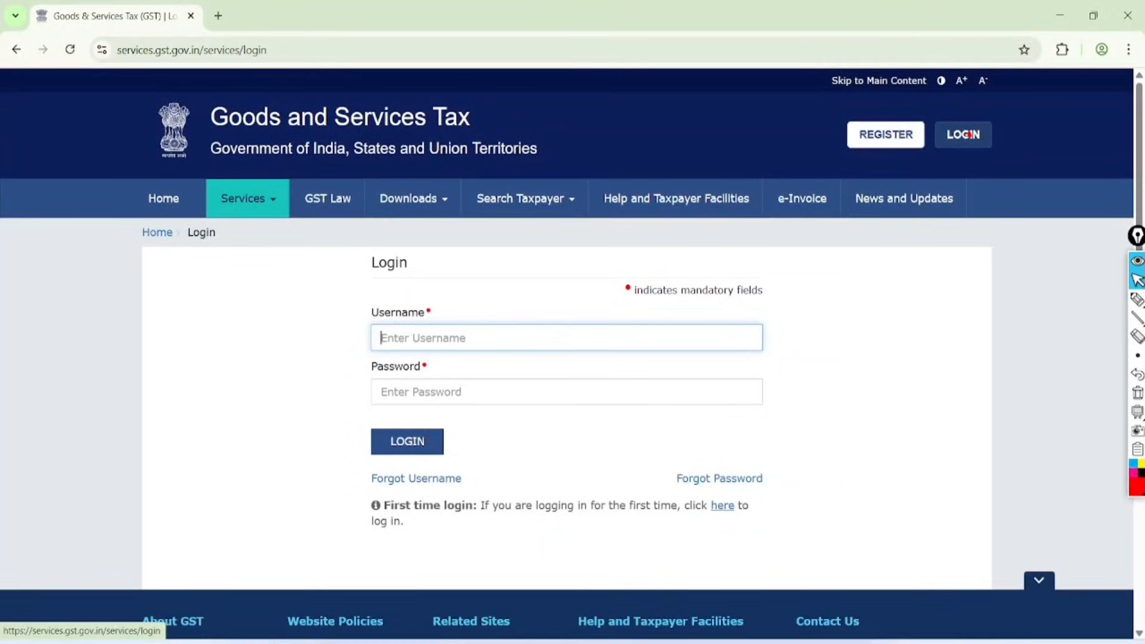
scroll(570, 417, "up", 3)
- Handwrite a circled, underlined PAN above the login form, and circle the Username and Password fields
left_click(1137, 300)
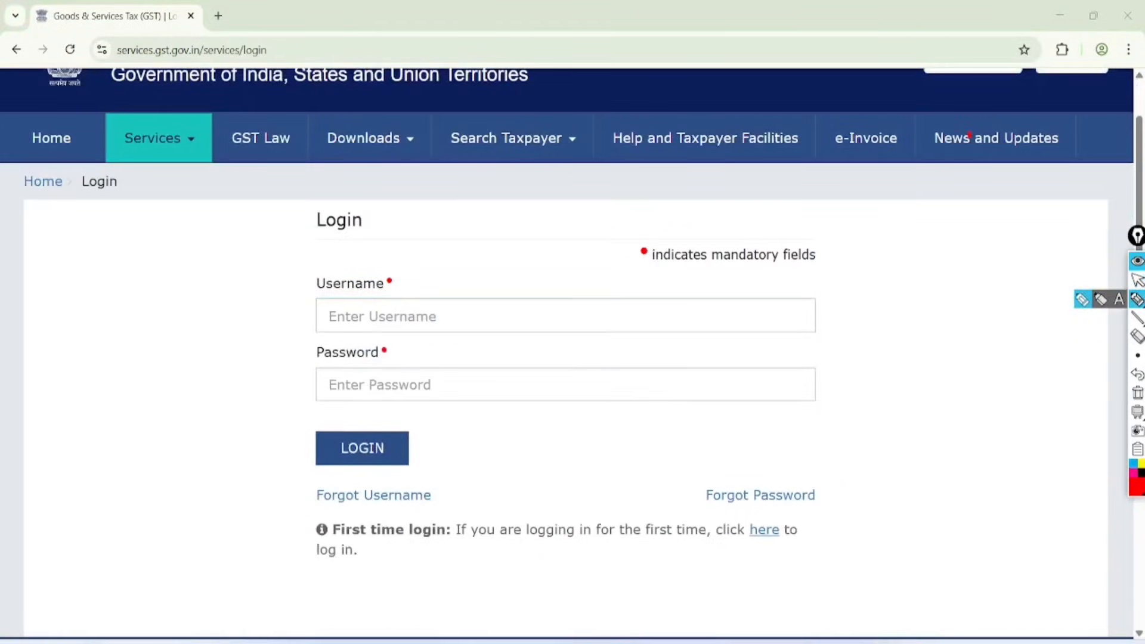
left_click_drag(471, 203, 478, 221)
mouse_move(498, 186)
left_mouse_down()
mouse_move(544, 187)
mouse_move(524, 228)
mouse_move(539, 157)
left_mouse_up()
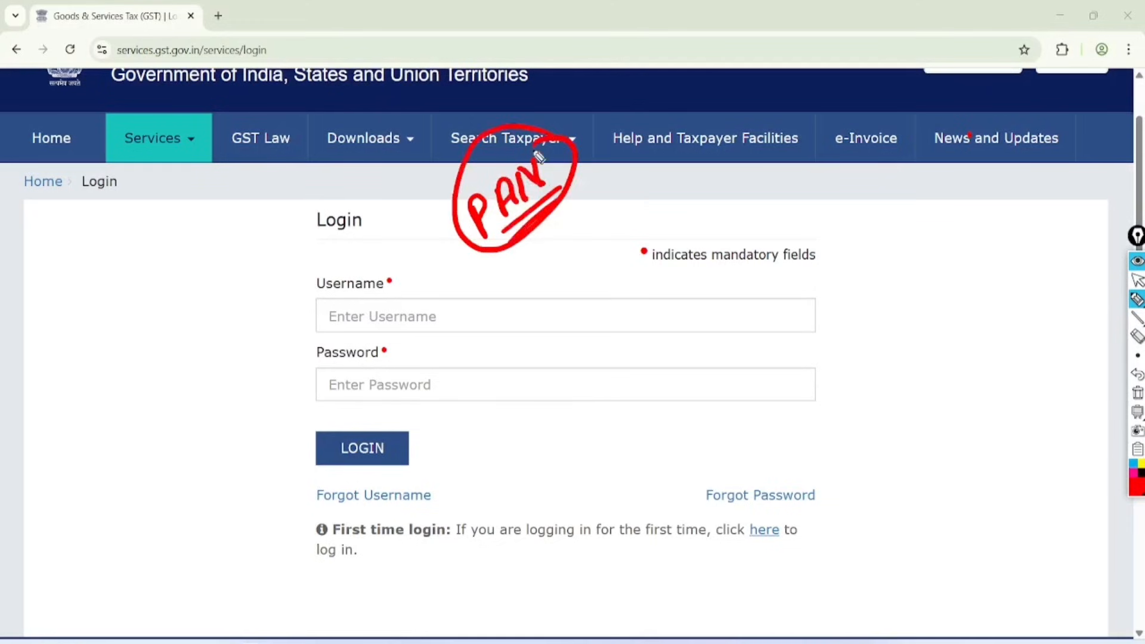
mouse_move(446, 269)
left_mouse_down()
mouse_move(396, 245)
mouse_move(448, 327)
mouse_move(399, 255)
left_mouse_up()
mouse_move(391, 349)
left_mouse_down()
mouse_move(302, 365)
mouse_move(350, 343)
left_mouse_up()
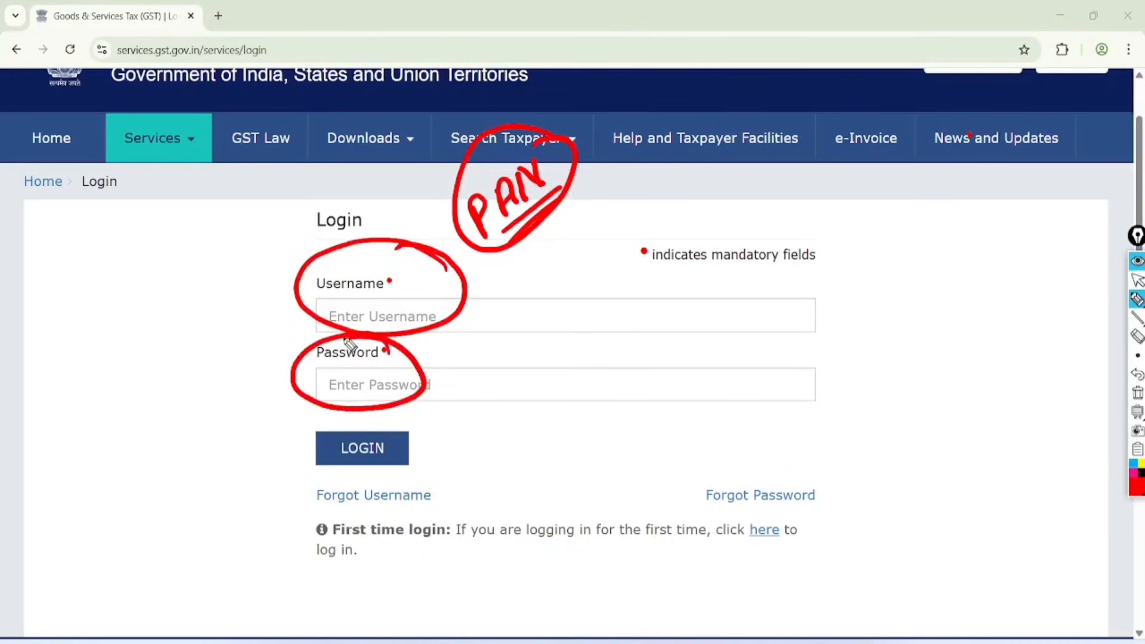
- Circle the Forgot Username link and handwrite an underlined Email beside it
mouse_move(440, 479)
left_mouse_down()
mouse_move(306, 511)
mouse_move(435, 480)
left_mouse_up()
mouse_move(511, 464)
left_mouse_down()
mouse_move(506, 494)
mouse_move(545, 474)
left_mouse_up()
mouse_move(540, 442)
left_mouse_down()
mouse_move(567, 450)
mouse_move(572, 418)
left_mouse_up()
left_click(545, 409)
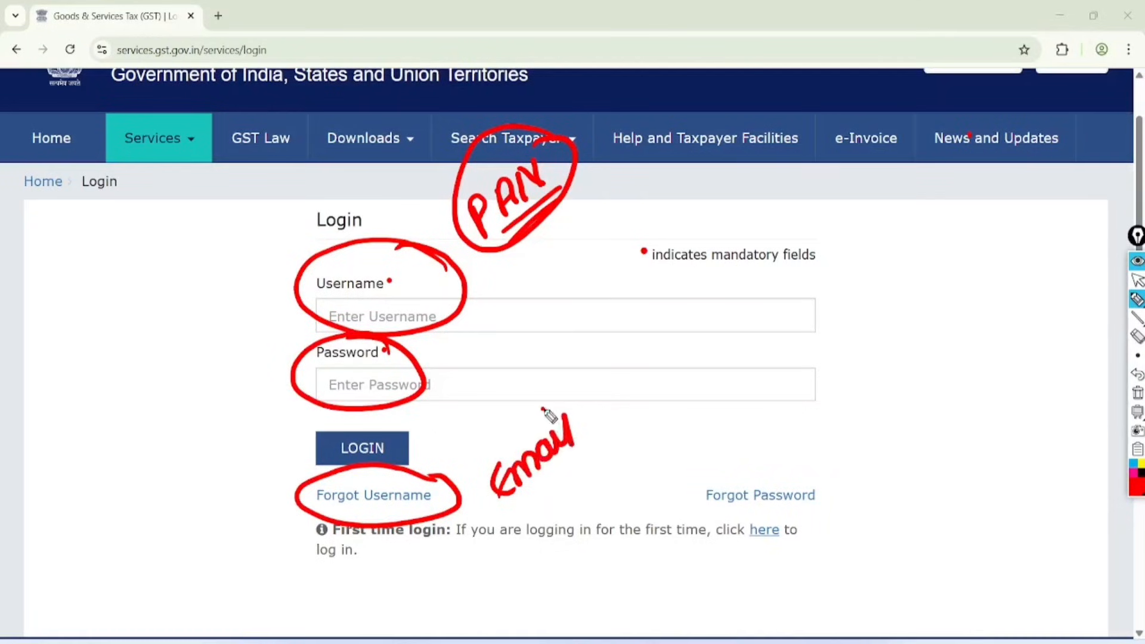
left_click_drag(552, 483, 575, 464)
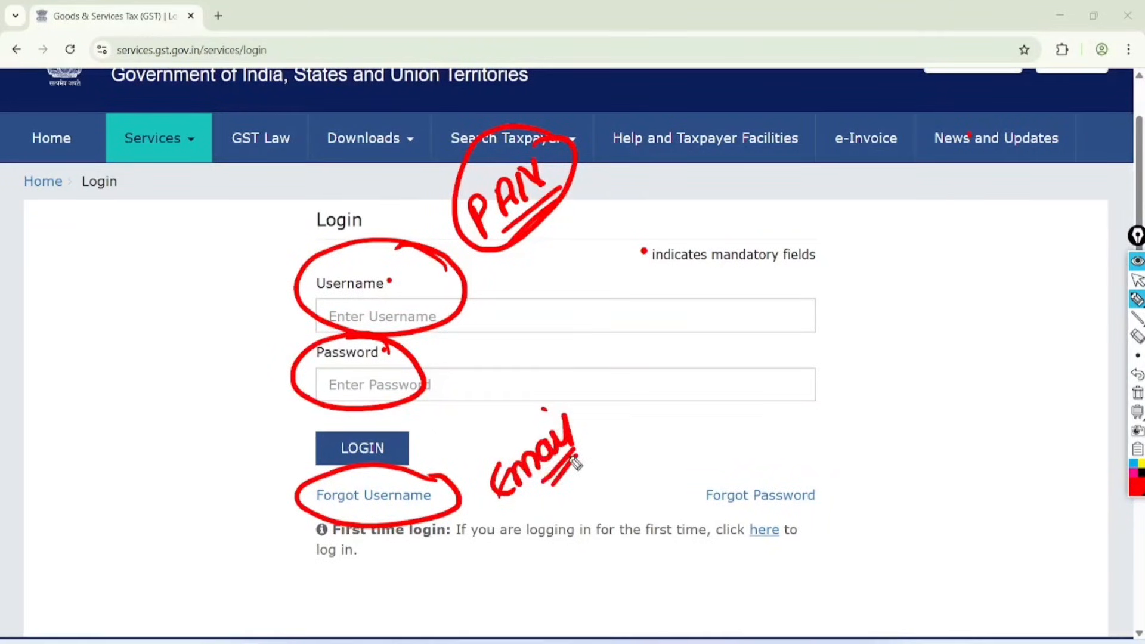
- Circle the Forgot Password link with the pen, and clear all pen marks
mouse_move(843, 473)
left_mouse_down()
mouse_move(856, 529)
mouse_move(820, 455)
left_mouse_up()
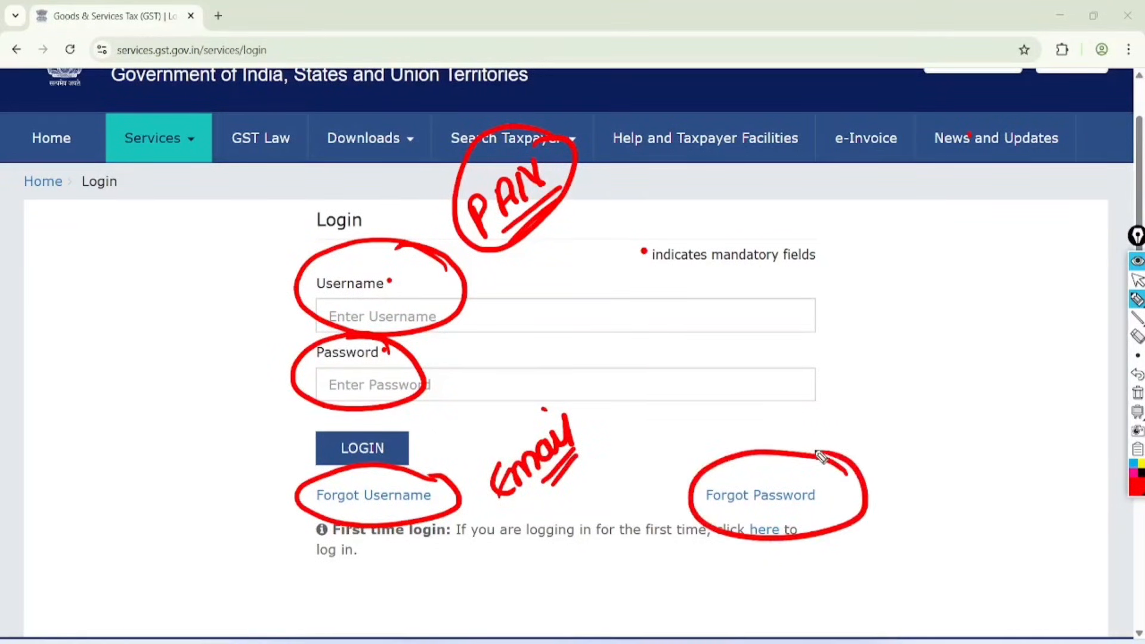
left_click(1138, 281)
left_click(1138, 393)
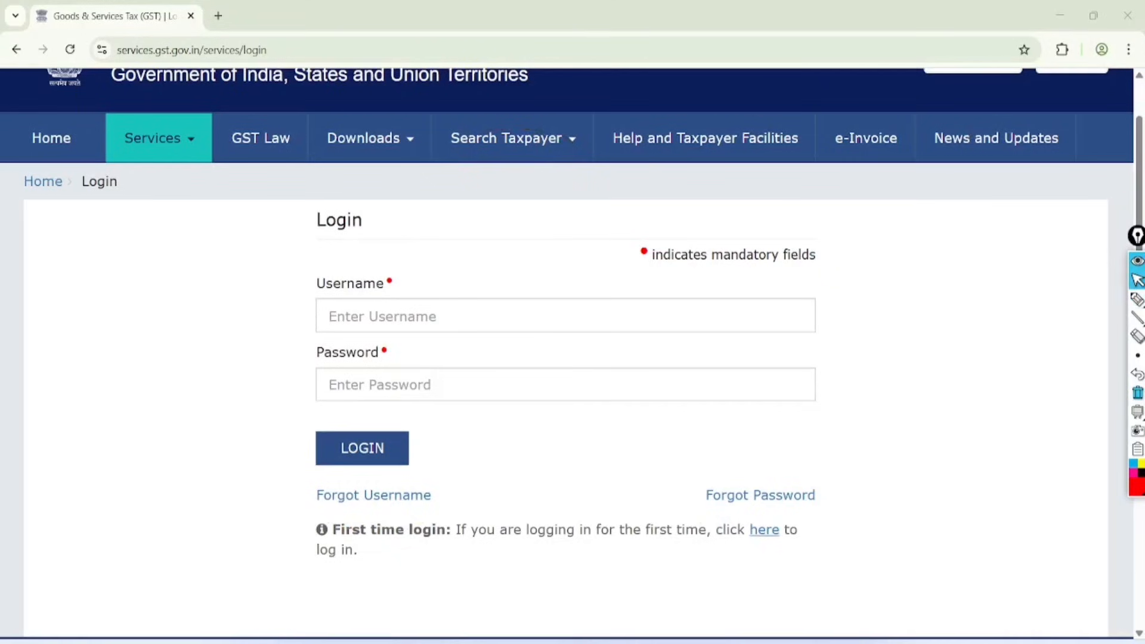
- Select the Username field of the login form, and mark the captcha entry and LOGIN button with the pen
left_click(477, 317)
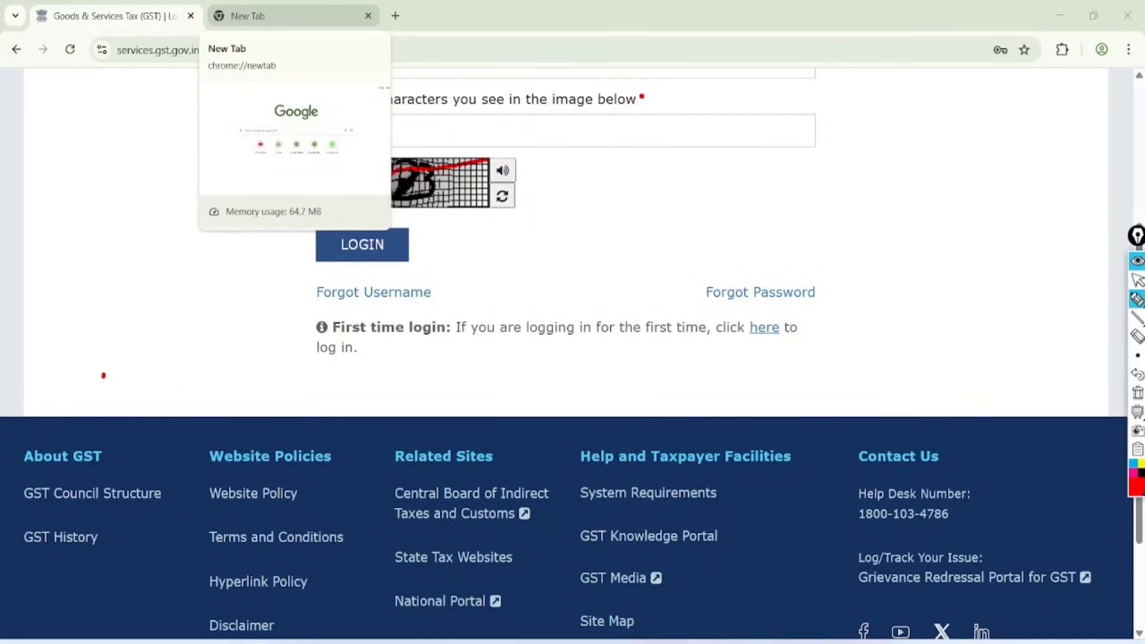
left_click(1138, 280)
left_click(1138, 299)
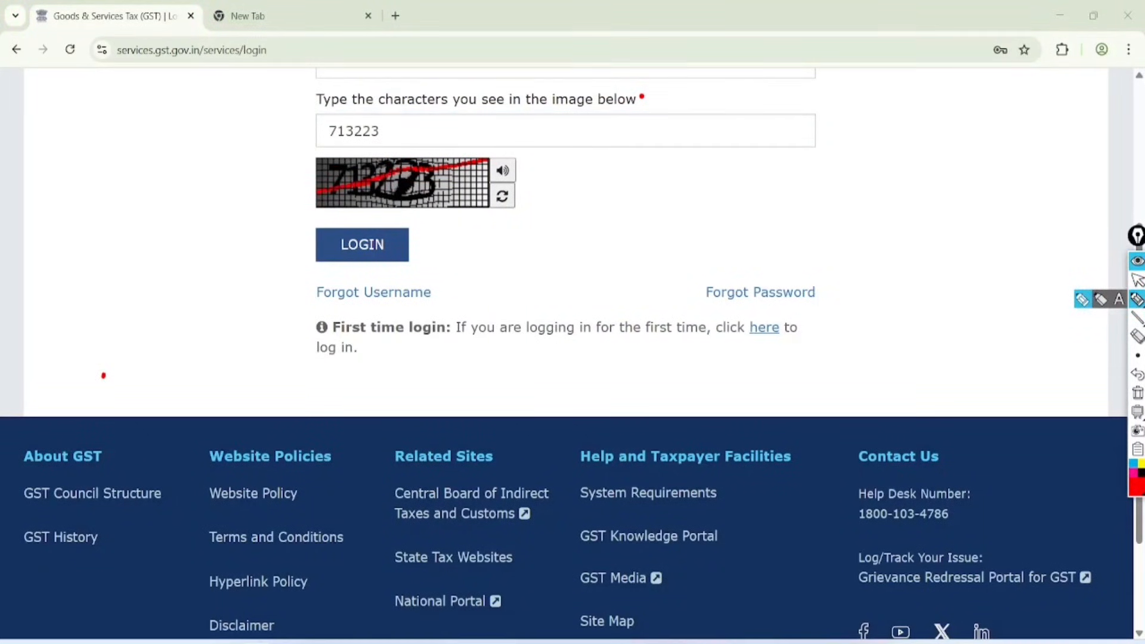
mouse_move(389, 80)
left_mouse_down()
mouse_move(299, 113)
mouse_move(369, 92)
left_mouse_up()
mouse_move(467, 147)
left_mouse_down()
mouse_move(330, 158)
mouse_move(421, 149)
mouse_move(302, 248)
mouse_move(380, 216)
left_mouse_up()
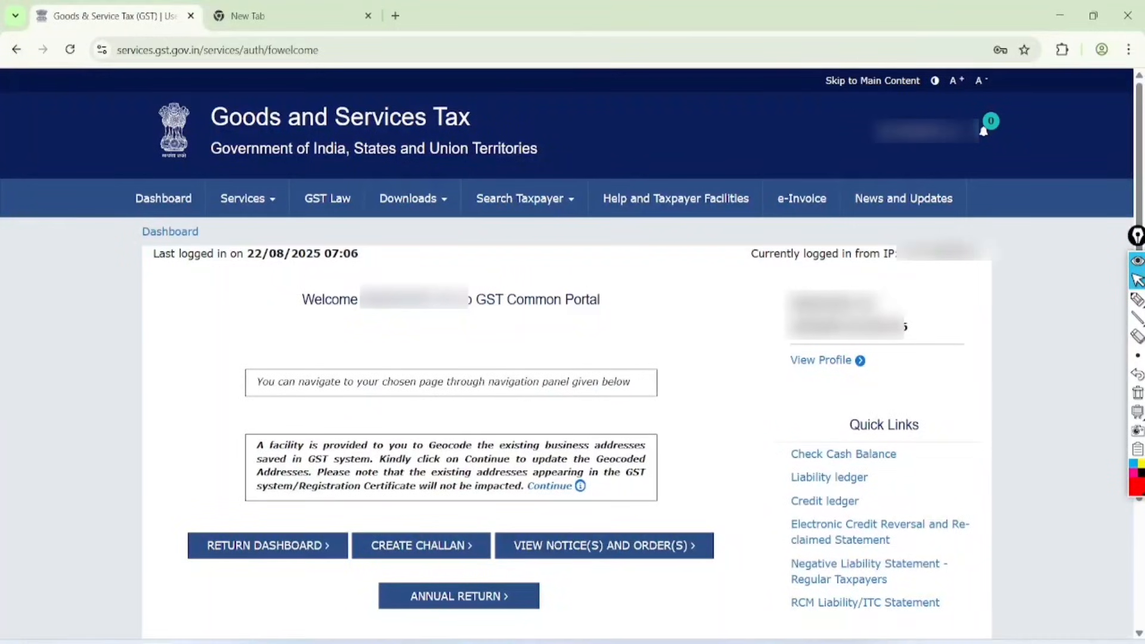
- Circle Dashboard, Services, GST Law, Downloads, Search Taxpayer, and Help and Taxpayer Facilities on the welcome page with the pen
left_click(1137, 299)
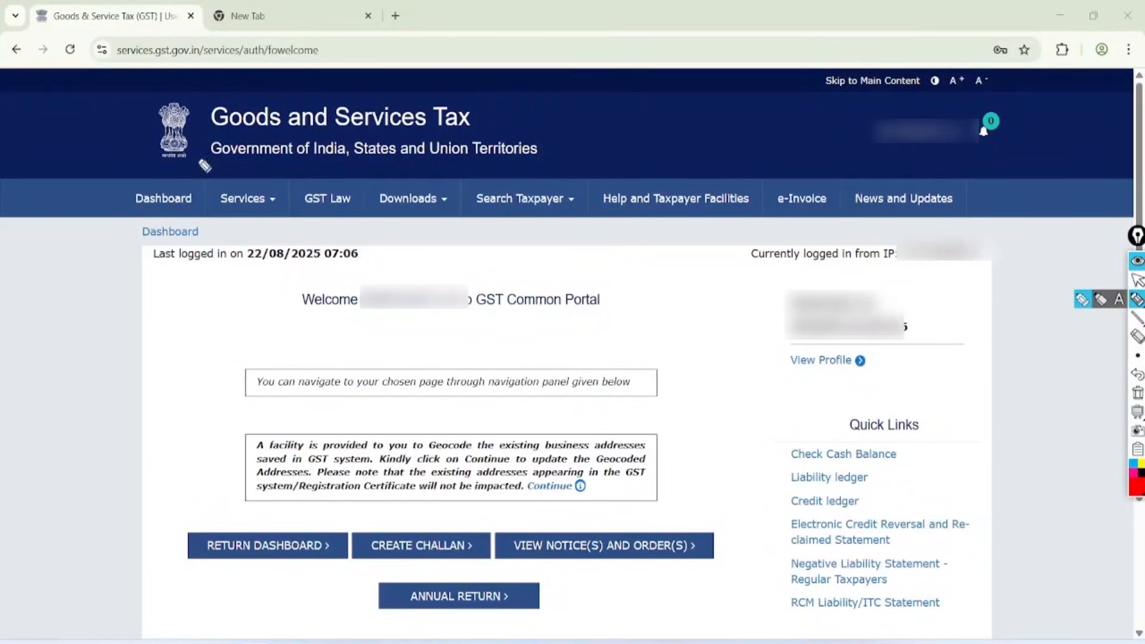
left_click_drag(189, 157, 179, 158)
mouse_move(262, 162)
left_mouse_down()
mouse_move(215, 230)
mouse_move(240, 170)
left_mouse_up()
left_click_drag(335, 166, 349, 174)
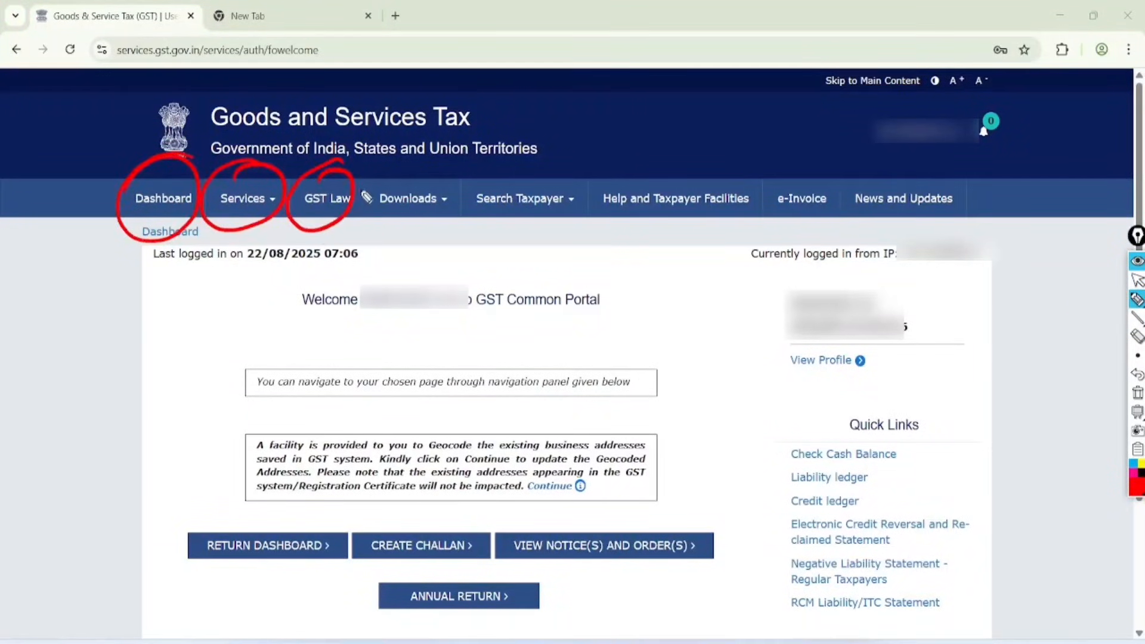
left_click_drag(428, 162, 384, 178)
mouse_move(542, 161)
left_mouse_down()
mouse_move(544, 210)
mouse_move(506, 178)
left_mouse_up()
mouse_move(668, 156)
left_mouse_down()
mouse_move(587, 173)
mouse_move(675, 161)
left_mouse_up()
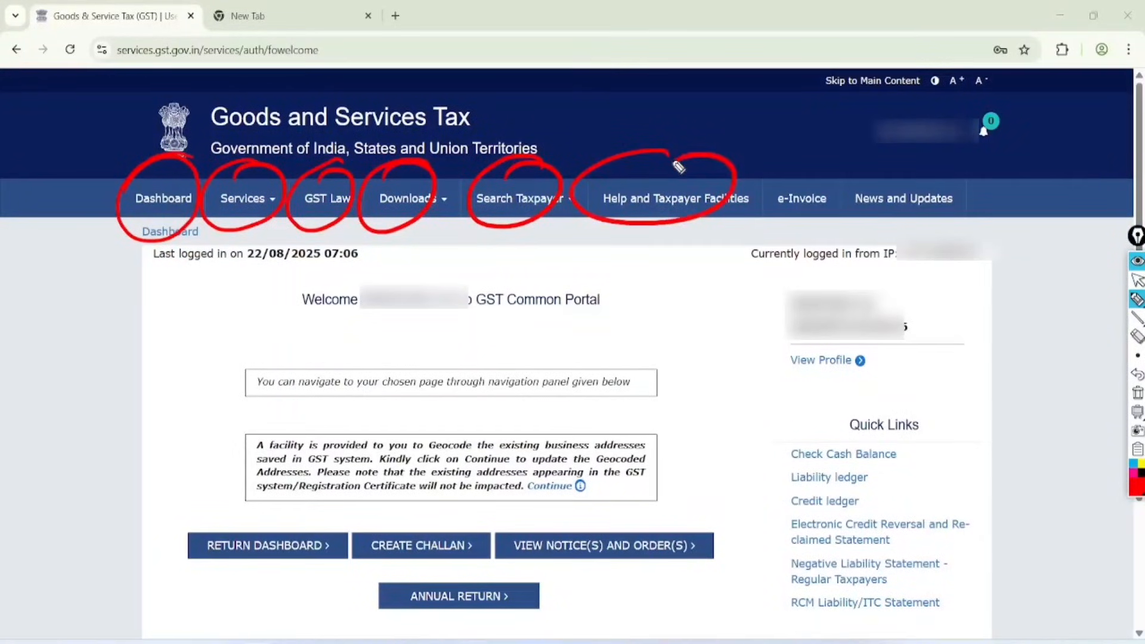
- Circle RETURN DASHBOARD twice and draw a tick beside it, and clear all pen marks
mouse_move(293, 500)
left_mouse_down()
mouse_move(199, 519)
mouse_move(263, 483)
mouse_move(342, 526)
mouse_move(251, 495)
left_mouse_up()
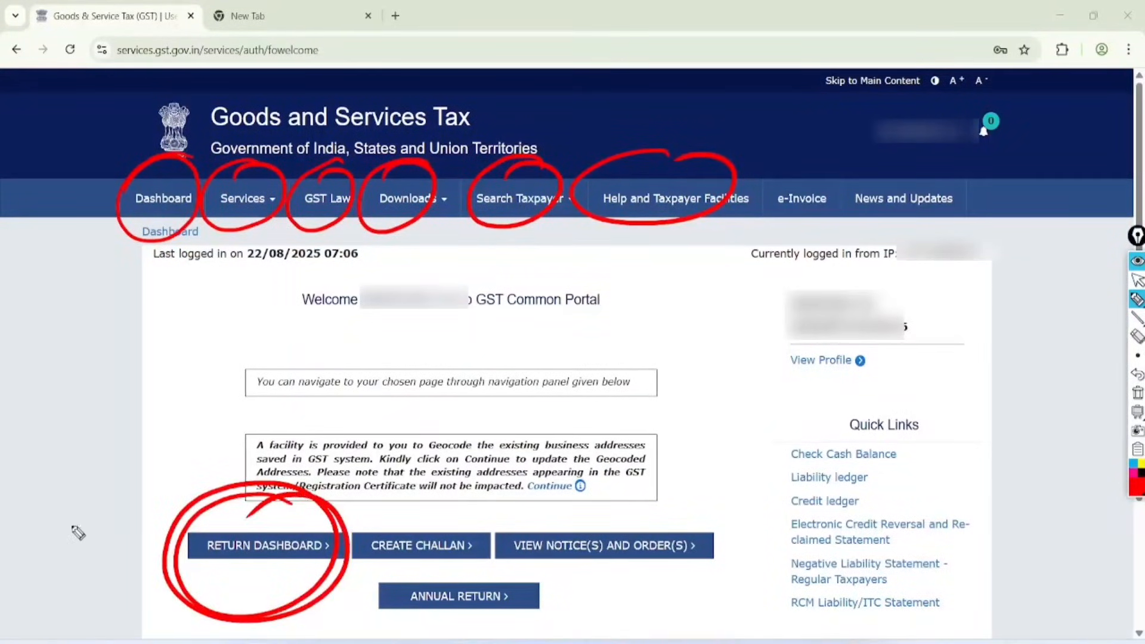
left_click_drag(72, 527, 156, 472)
left_click(1138, 281)
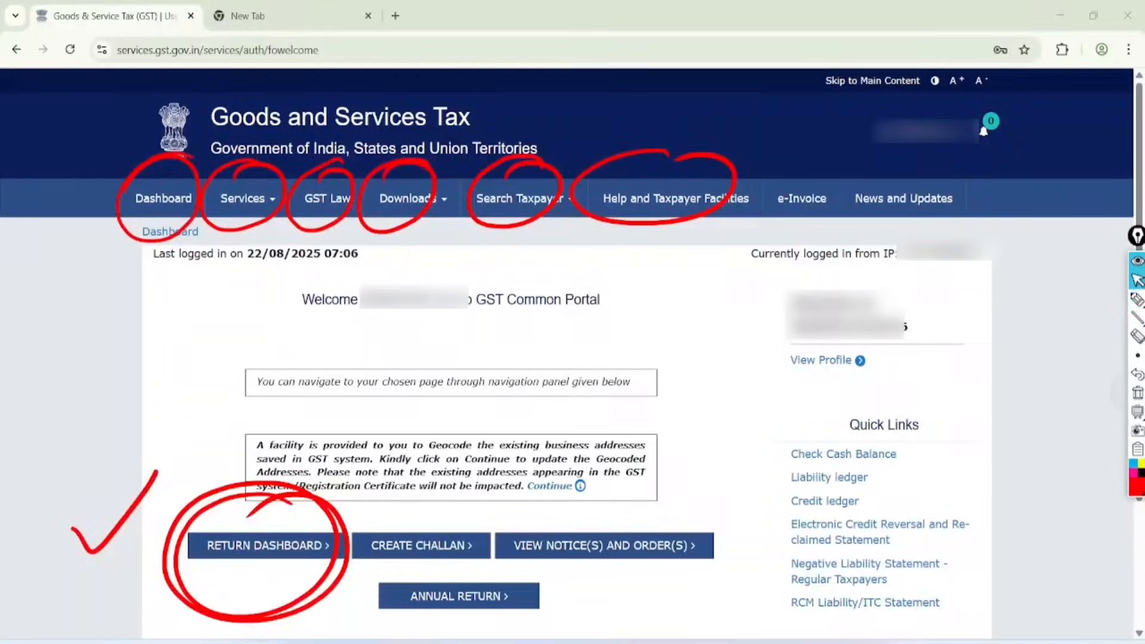
left_click(1137, 393)
- Open the Returns Dashboard through the Returns section of the portal's services
left_click(248, 198)
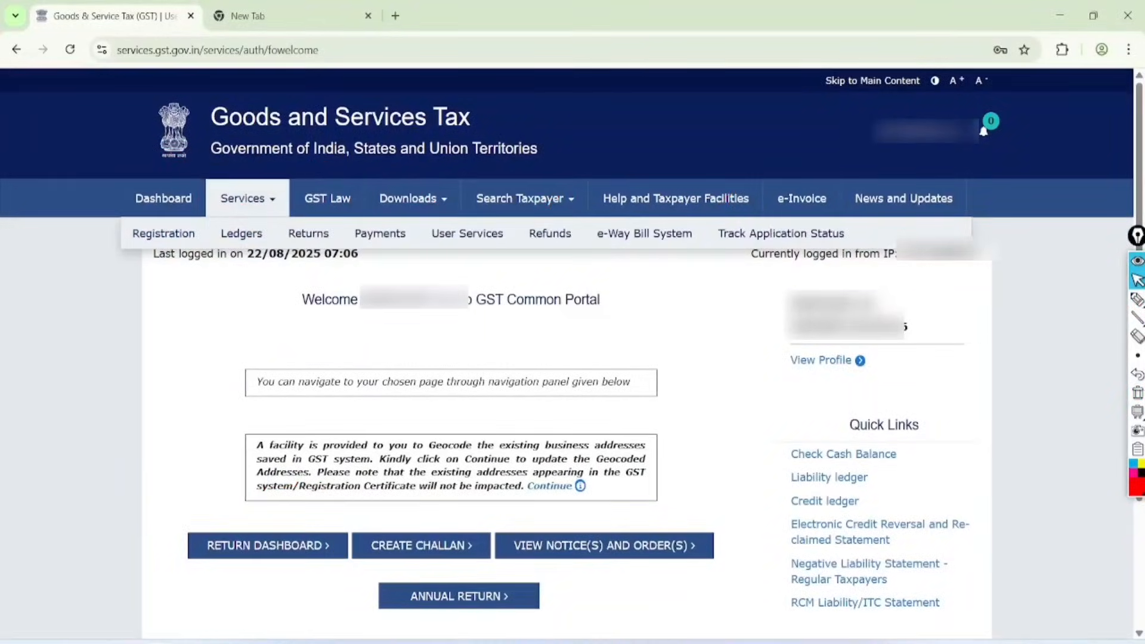
left_click(309, 233)
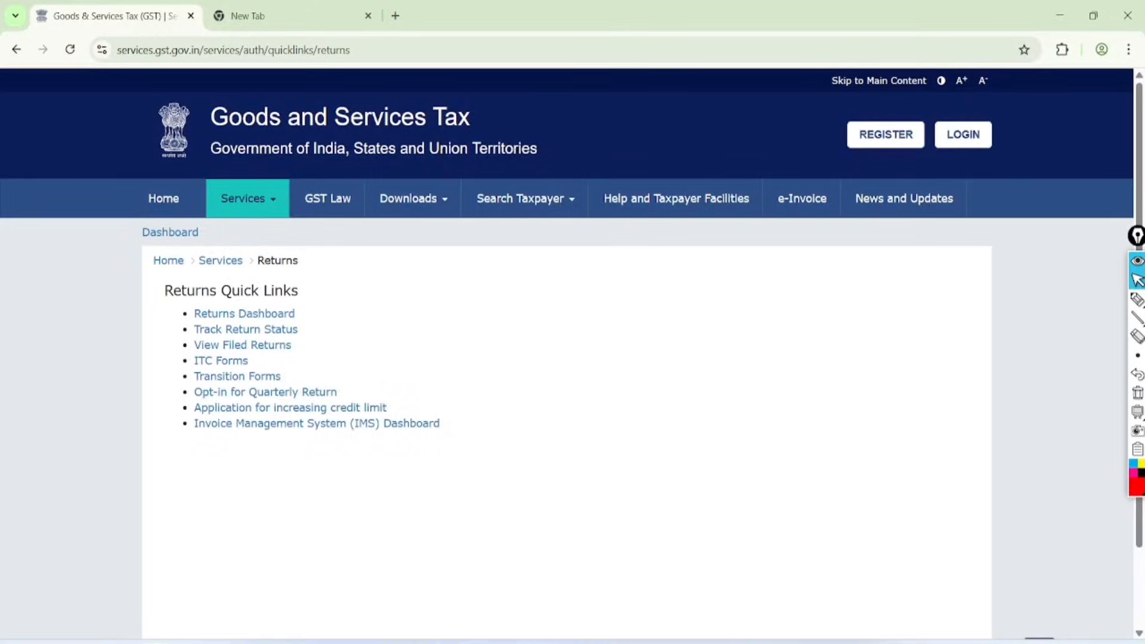
scroll(506, 411, "up", 3)
left_click(220, 287)
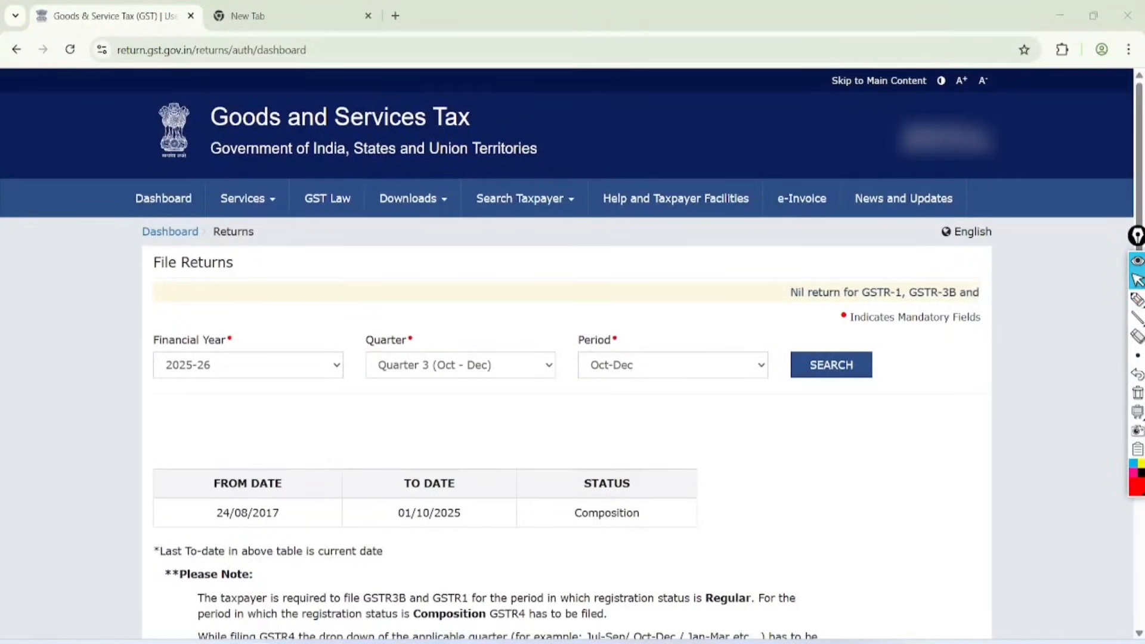
- Search the returns for financial year 2025-26, Quarter 2 (Jul - Sep), period Jul-Sep
left_click(249, 365)
left_click(248, 365)
left_click(248, 365)
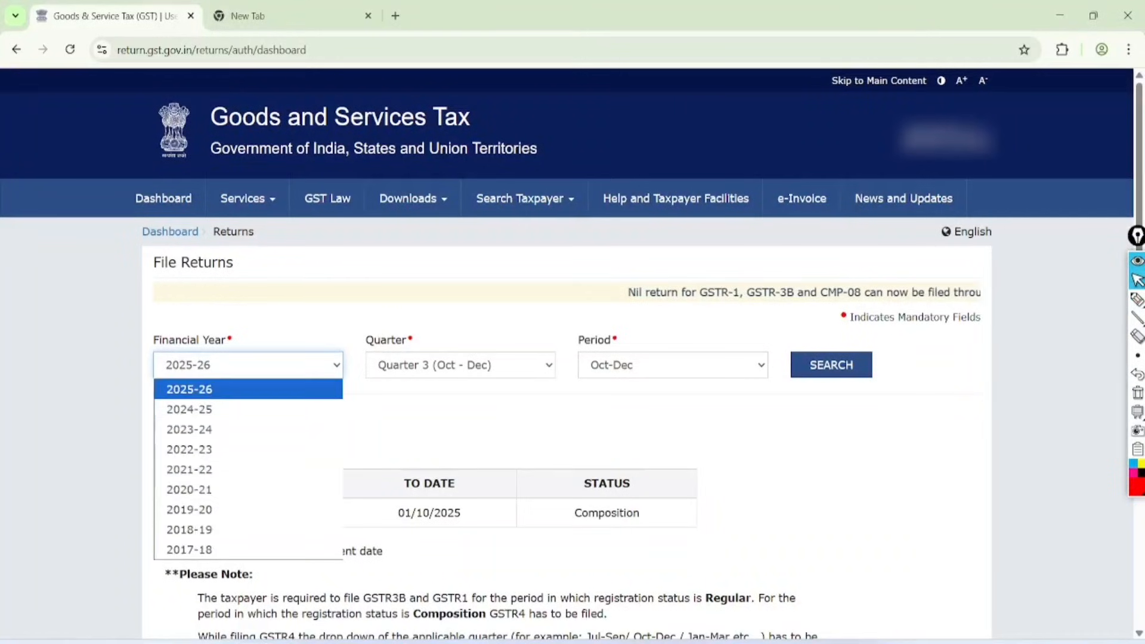
key("Escape")
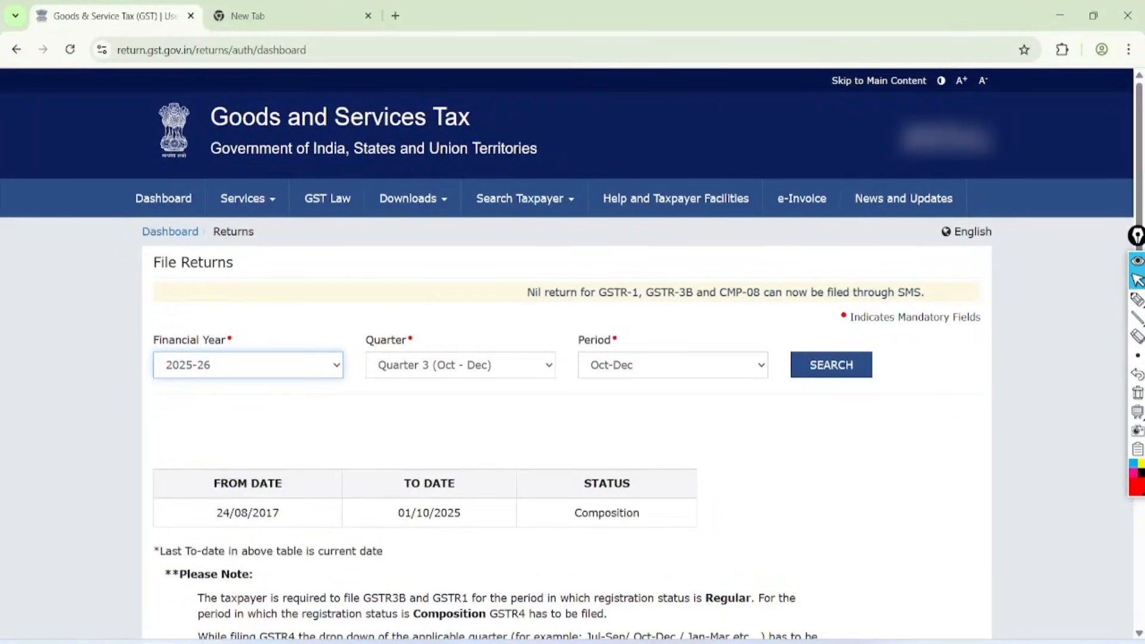
left_click(461, 364)
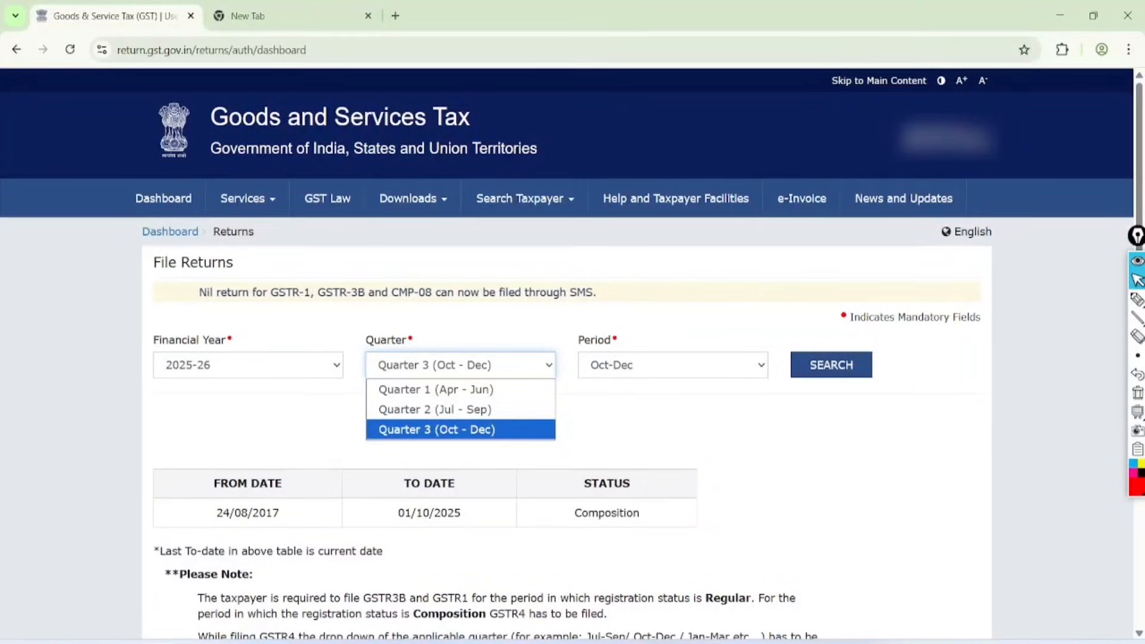
key("Up")
key("Return")
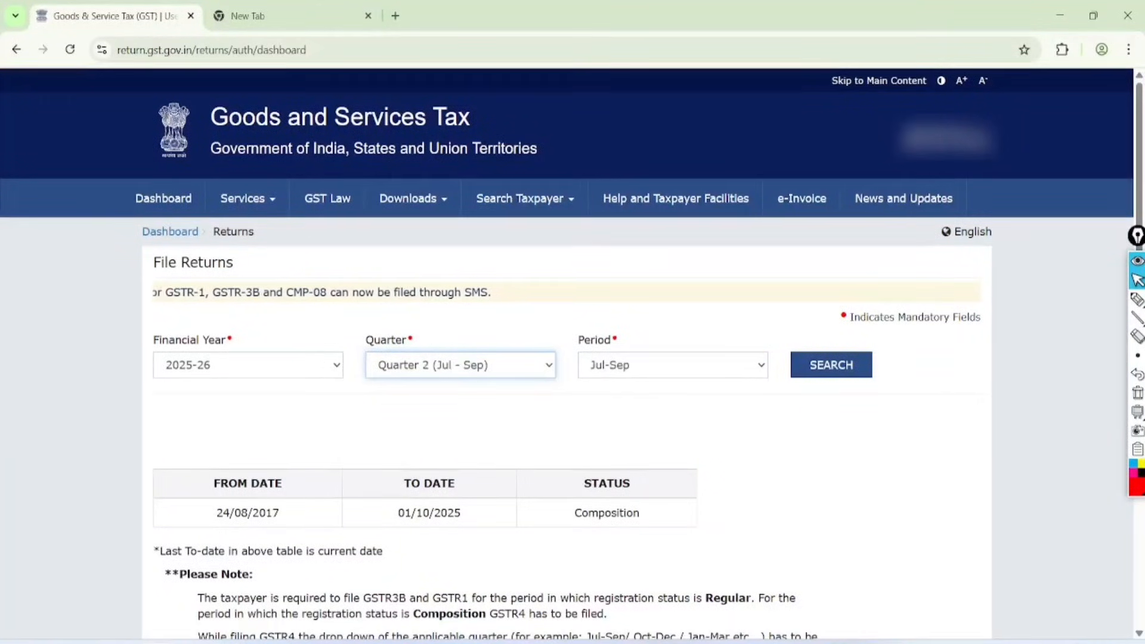
left_click(673, 365)
key("Return")
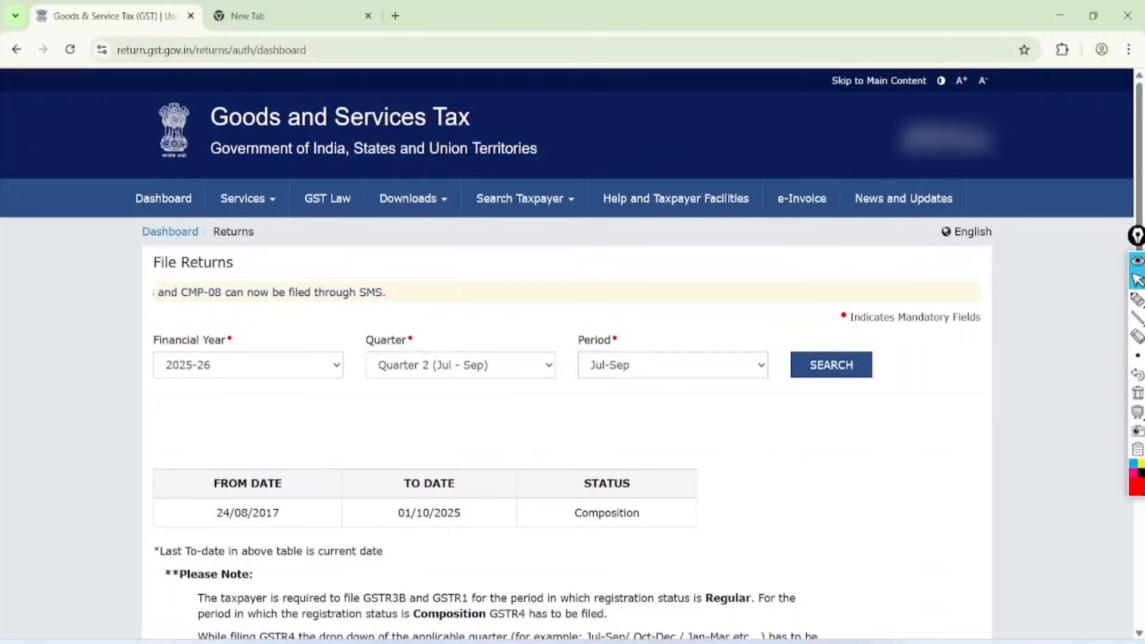
key("Tab")
key("Return")
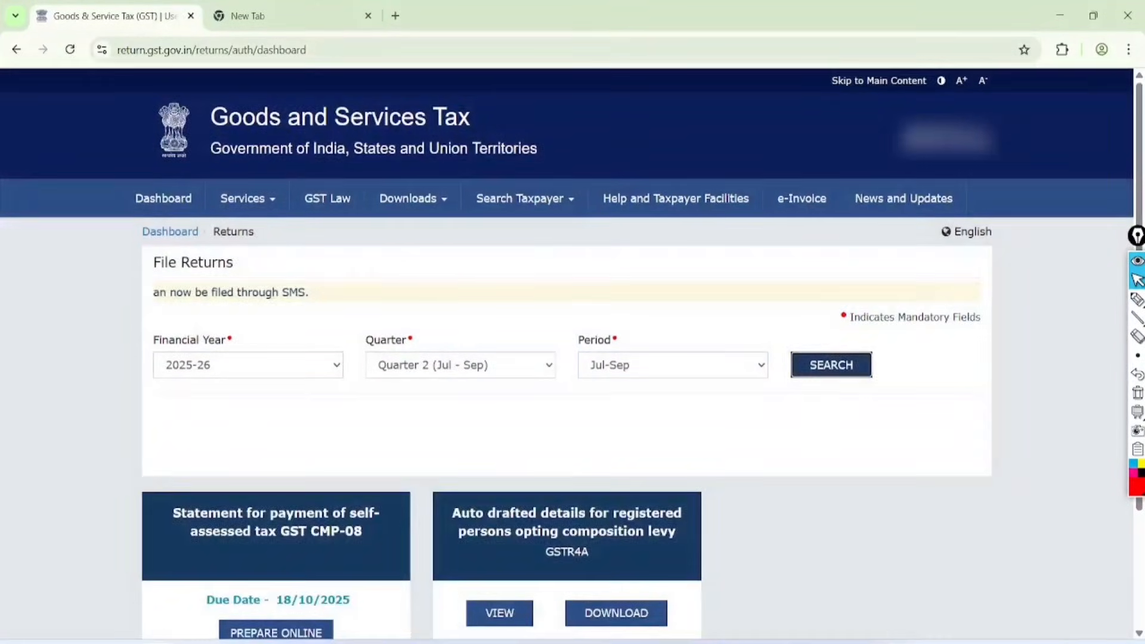
- Underline CMP-08 on its return tile, and circle the 18/10/2025 due date and PREPARE ONLINE with the pen
scroll(567, 358, "down", 3)
key("ctrl+plus")
left_click(1137, 298)
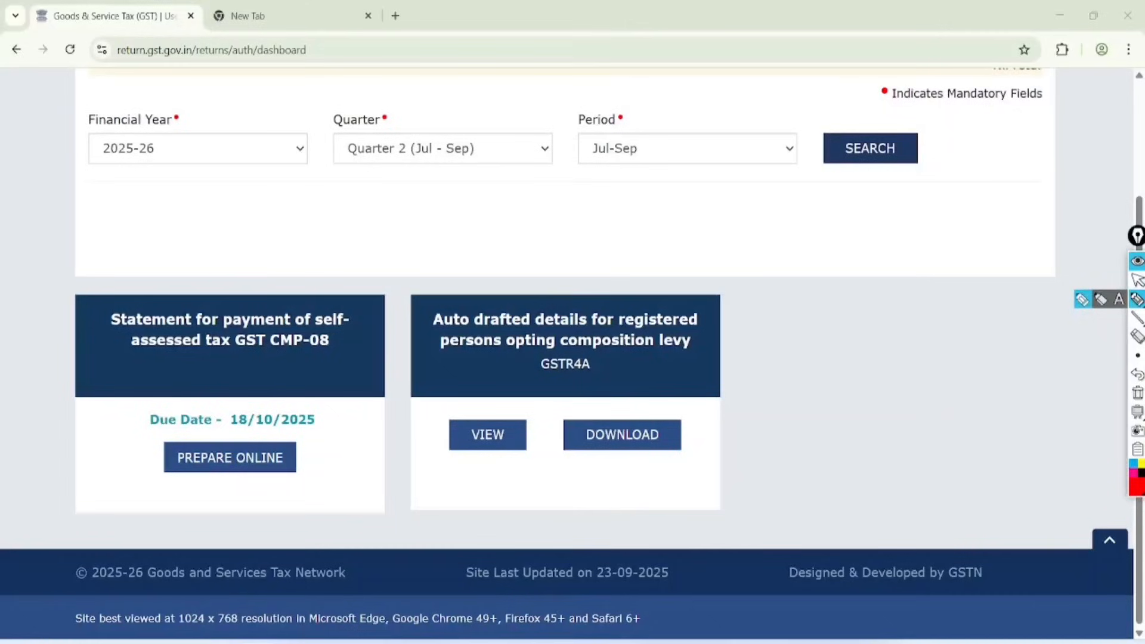
left_click_drag(272, 355, 347, 356)
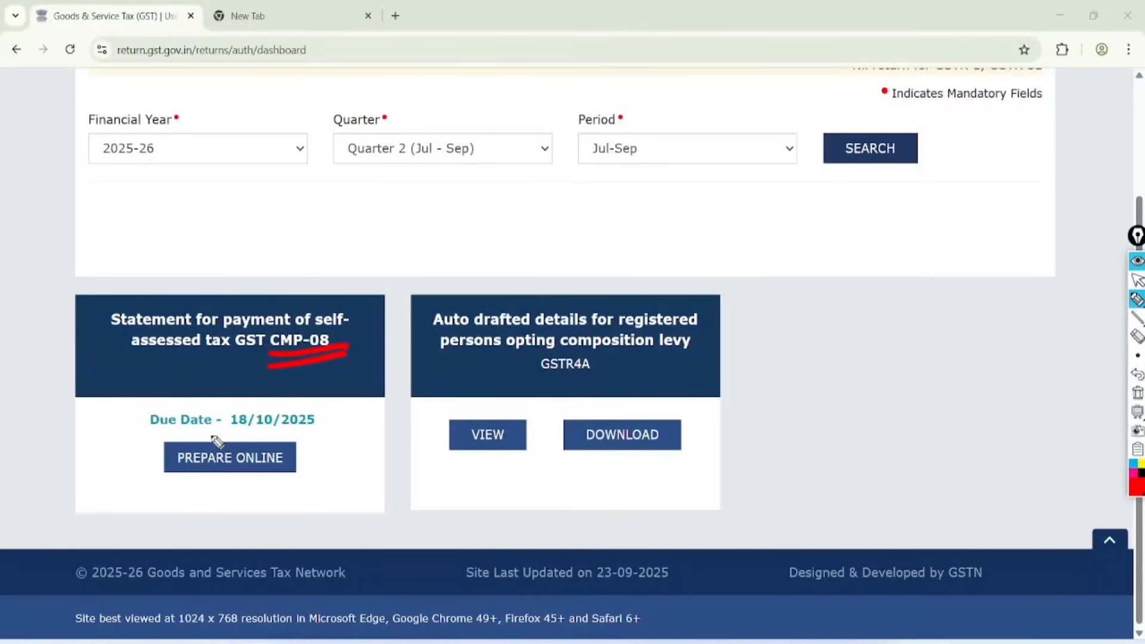
left_click_drag(230, 411, 234, 434)
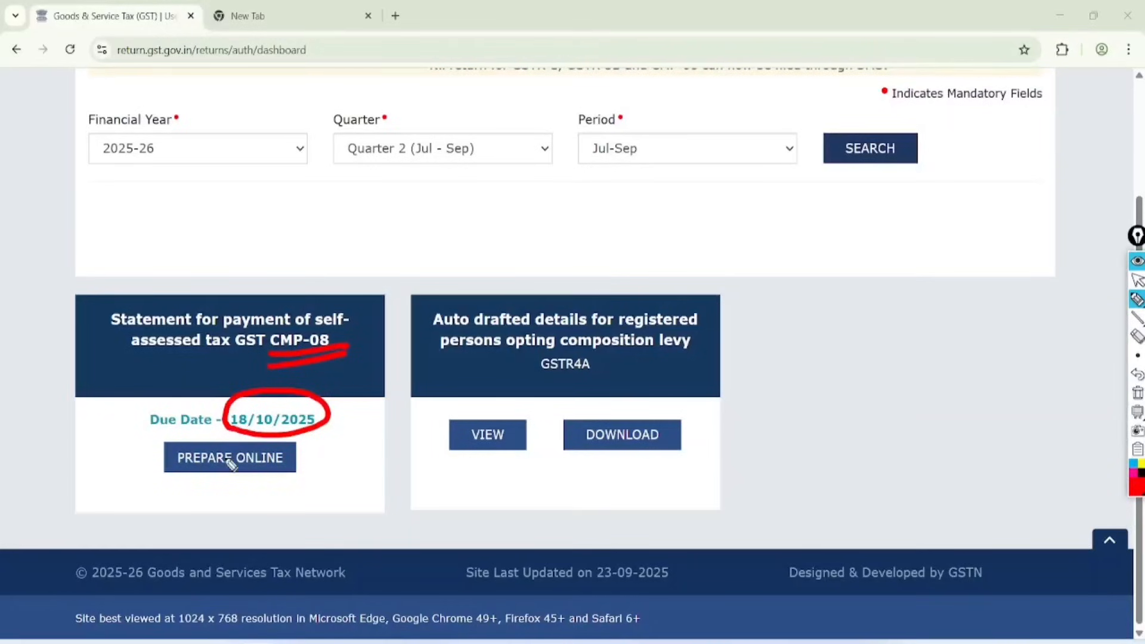
mouse_move(273, 444)
left_mouse_down()
mouse_move(137, 451)
mouse_move(314, 473)
mouse_move(254, 424)
mouse_move(236, 439)
left_mouse_up()
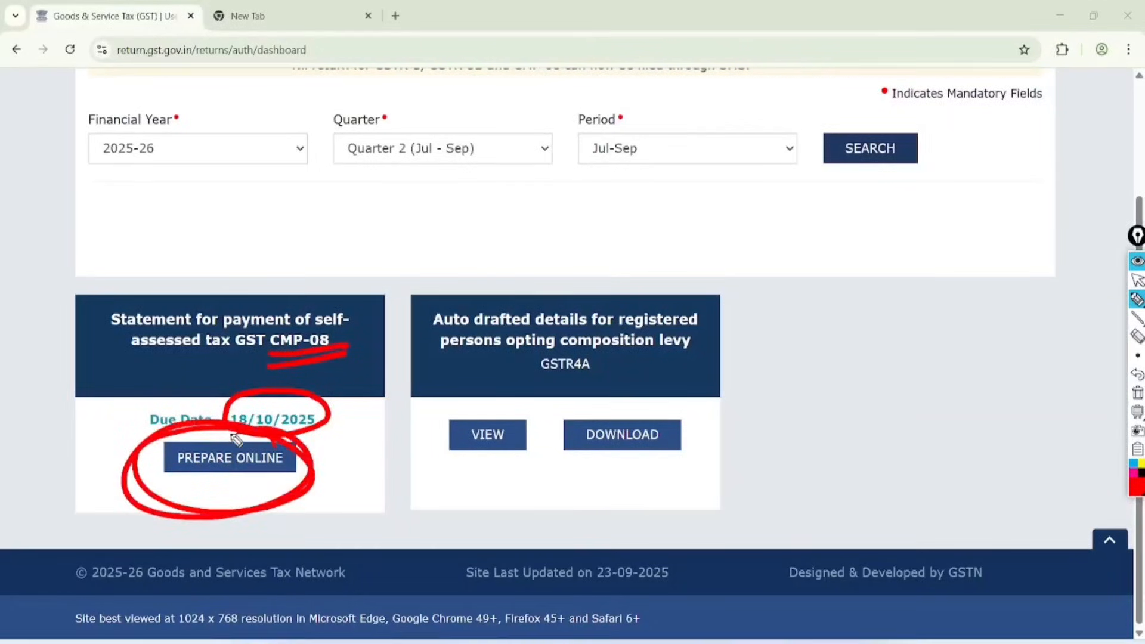
- Circle GSTR4A, handwrite Purchase and an underlined B2B beside its tile, and clear all pen marks
left_click_drag(607, 382, 544, 388)
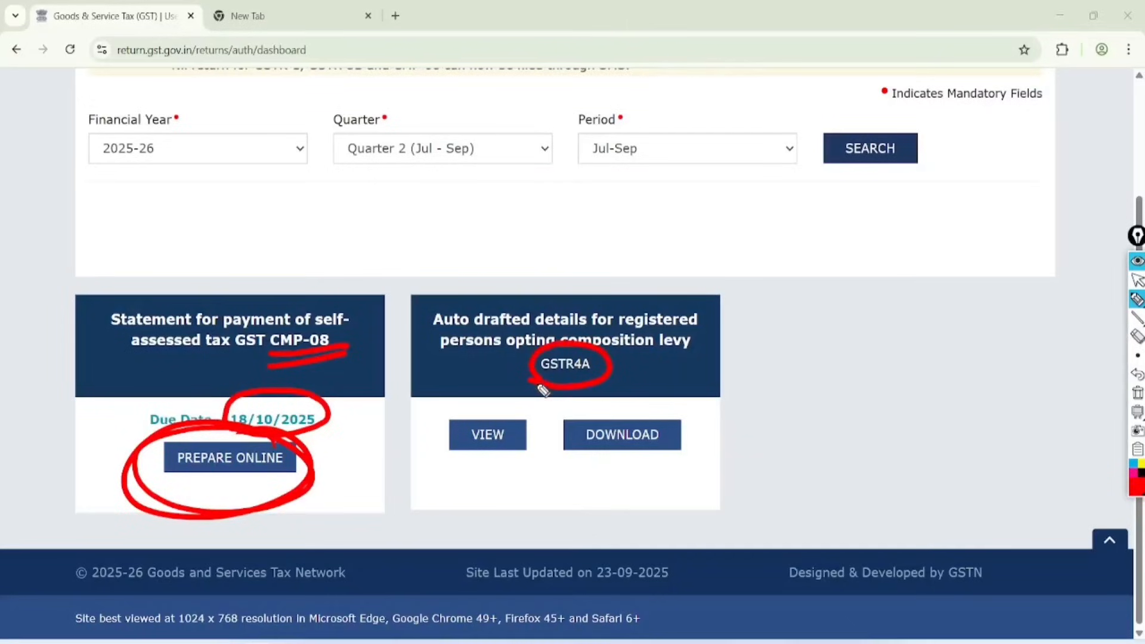
left_click(1137, 280)
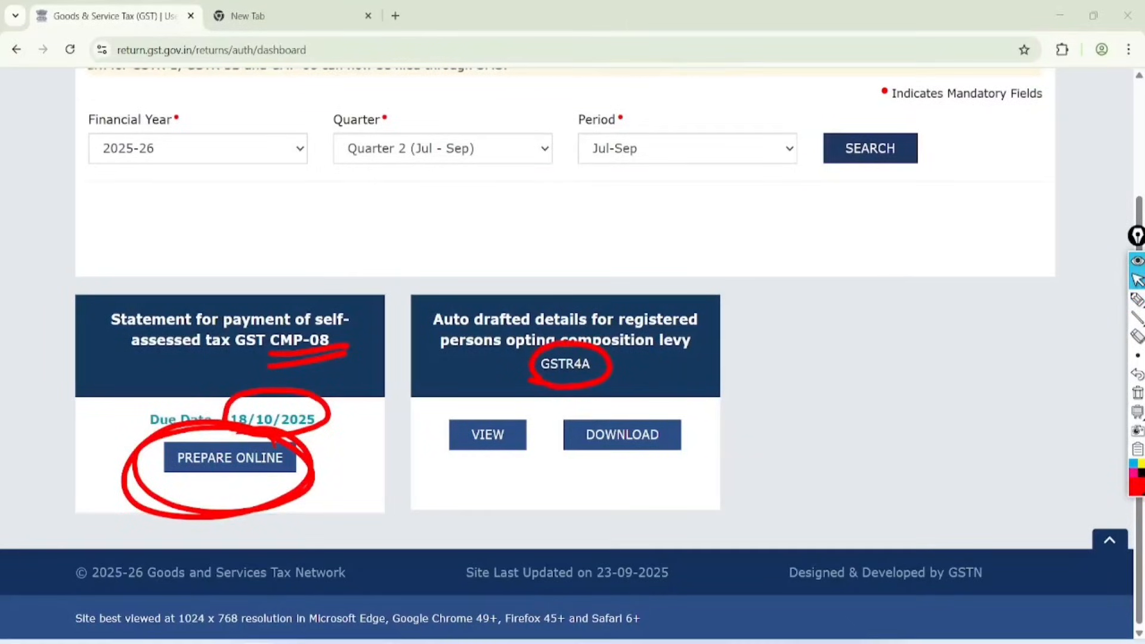
left_click(1137, 299)
mouse_move(755, 307)
left_mouse_down()
mouse_move(762, 322)
mouse_move(795, 306)
mouse_move(814, 277)
mouse_move(943, 222)
left_mouse_up()
mouse_move(852, 295)
left_mouse_down()
mouse_move(843, 302)
mouse_move(859, 320)
mouse_move(908, 294)
left_mouse_up()
left_click_drag(868, 332, 919, 301)
left_click_drag(870, 344, 901, 331)
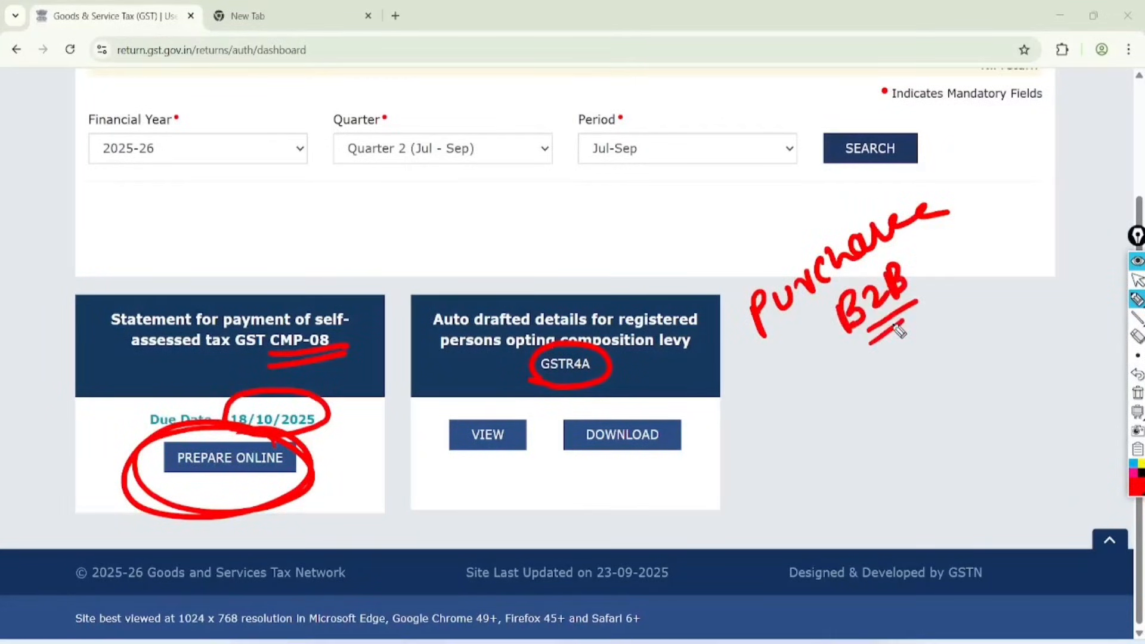
left_click(1137, 280)
left_click(1138, 392)
- View the GSTR4A auto-drafted details and open the 3A,3B - B2B Invoices list
left_click(488, 435)
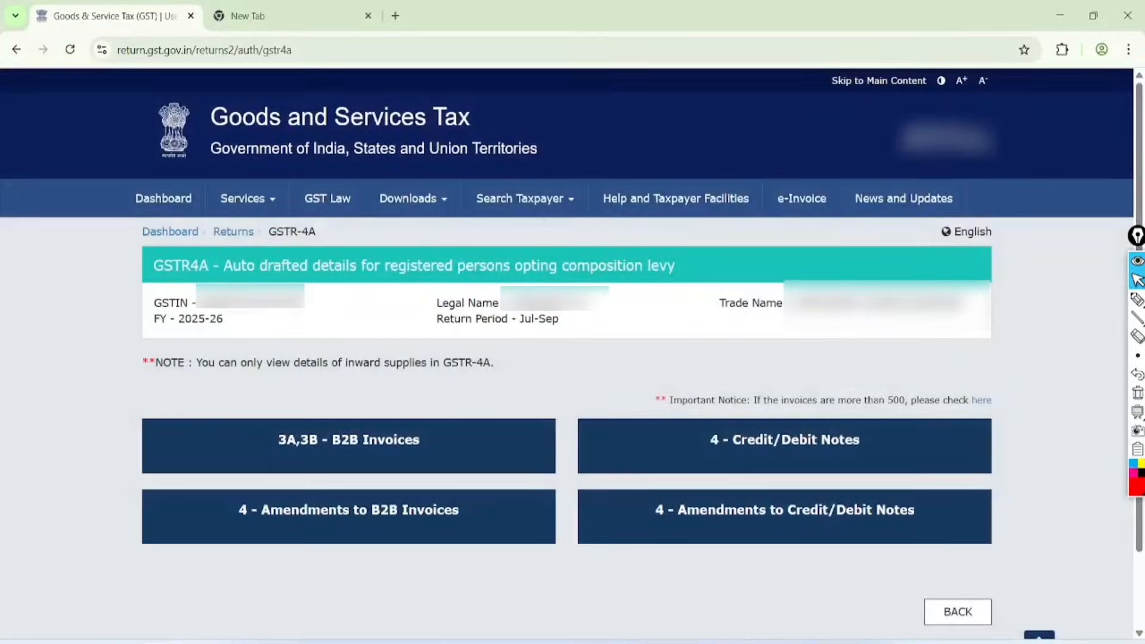
scroll(349, 441, "down", 1)
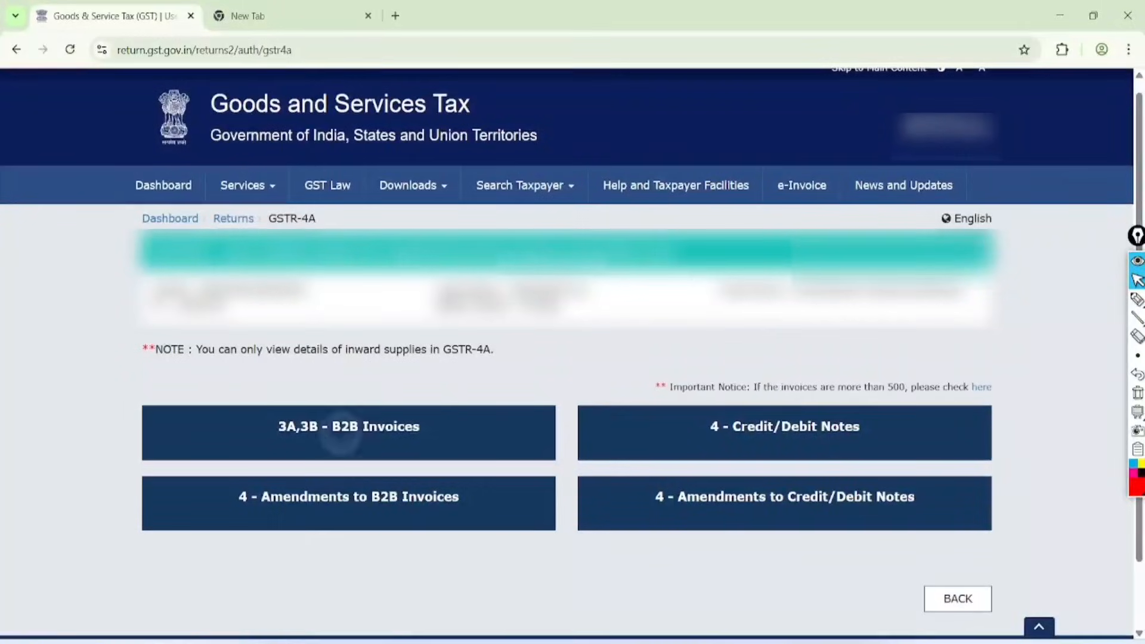
left_click(348, 441)
scroll(566, 358, "down", 1)
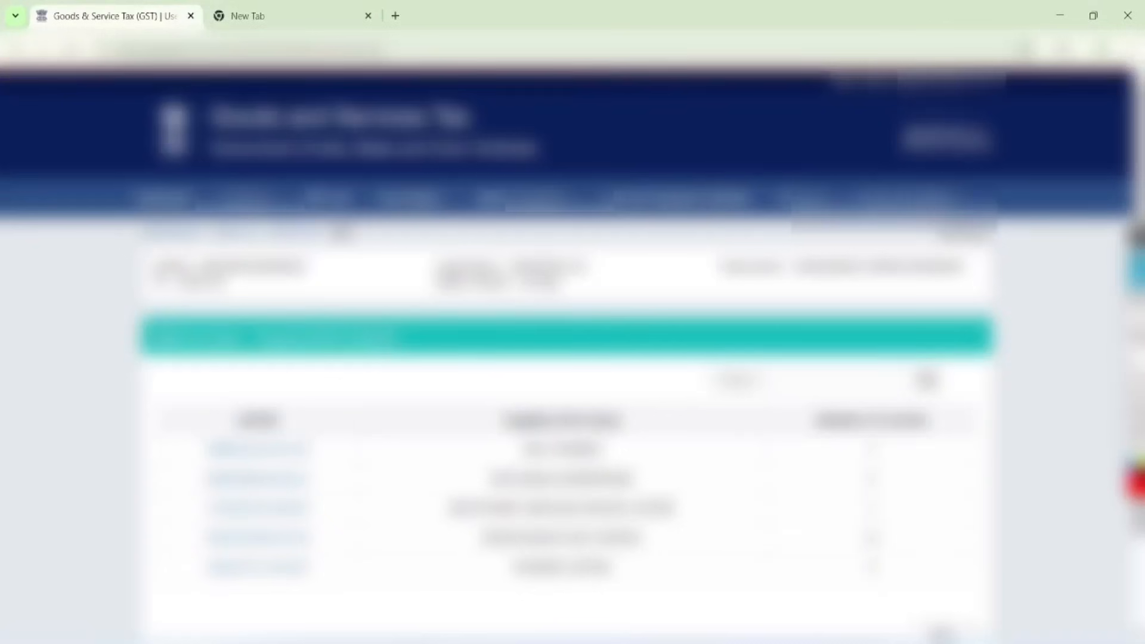
- Circle the GSTIN heading, a supplier name and the first two record counts in the B2B supplier list, and clear the pen marks
left_click(1137, 299)
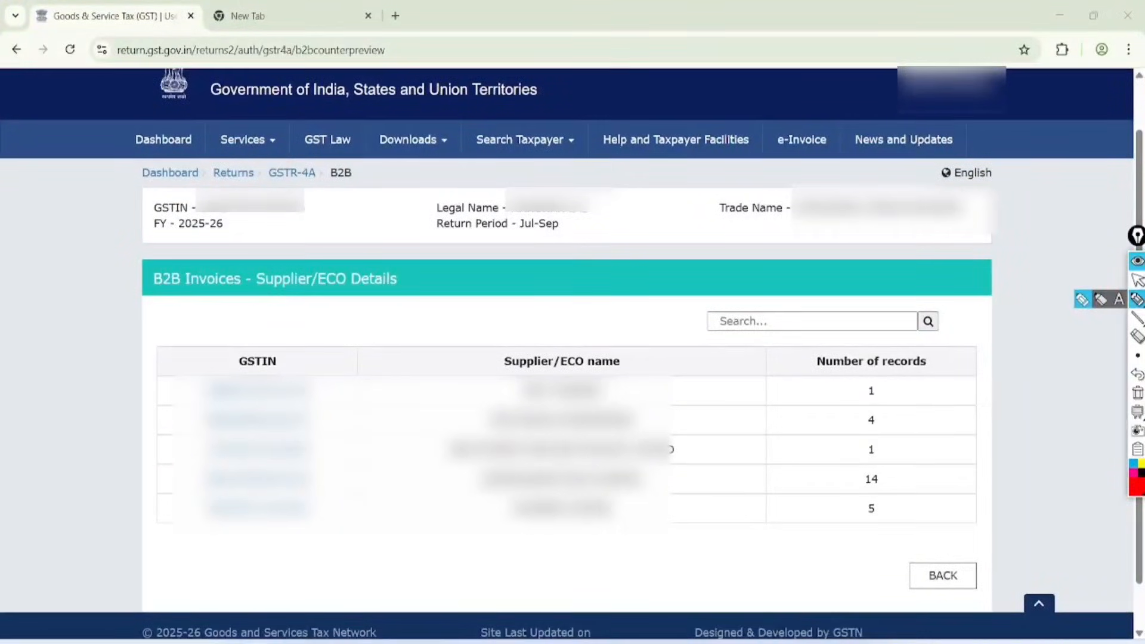
mouse_move(314, 372)
left_mouse_down()
mouse_move(238, 345)
mouse_move(334, 382)
mouse_move(308, 353)
left_mouse_up()
mouse_move(605, 372)
left_mouse_down()
mouse_move(508, 376)
mouse_move(577, 371)
left_mouse_up()
mouse_move(909, 395)
left_mouse_down()
mouse_move(863, 375)
mouse_move(916, 388)
mouse_move(850, 420)
mouse_move(885, 422)
left_mouse_up()
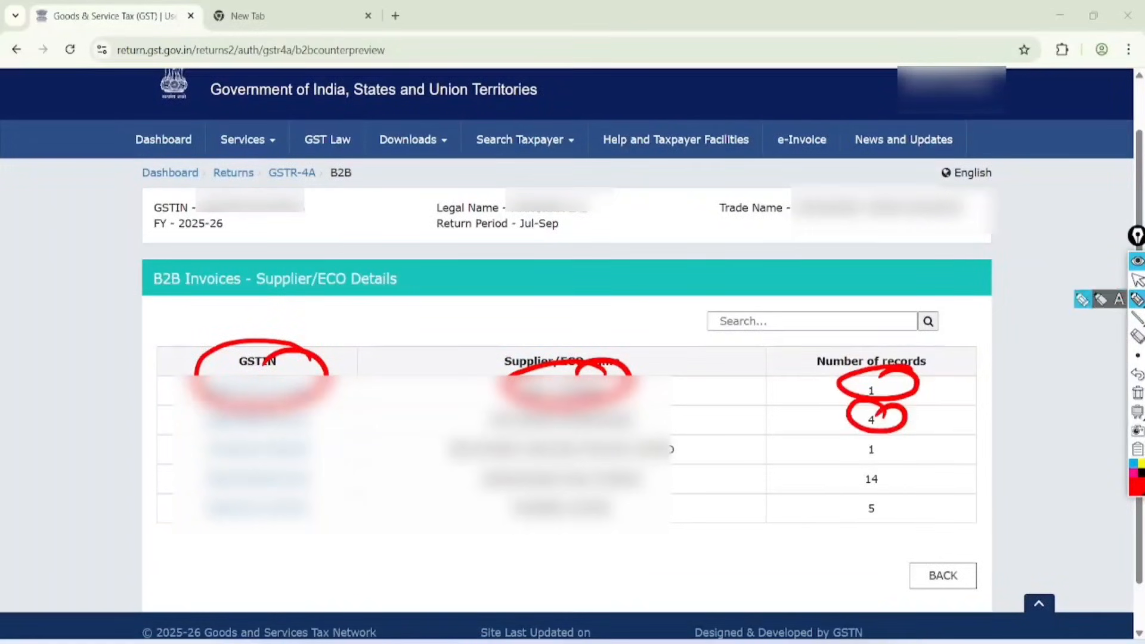
left_click(1137, 280)
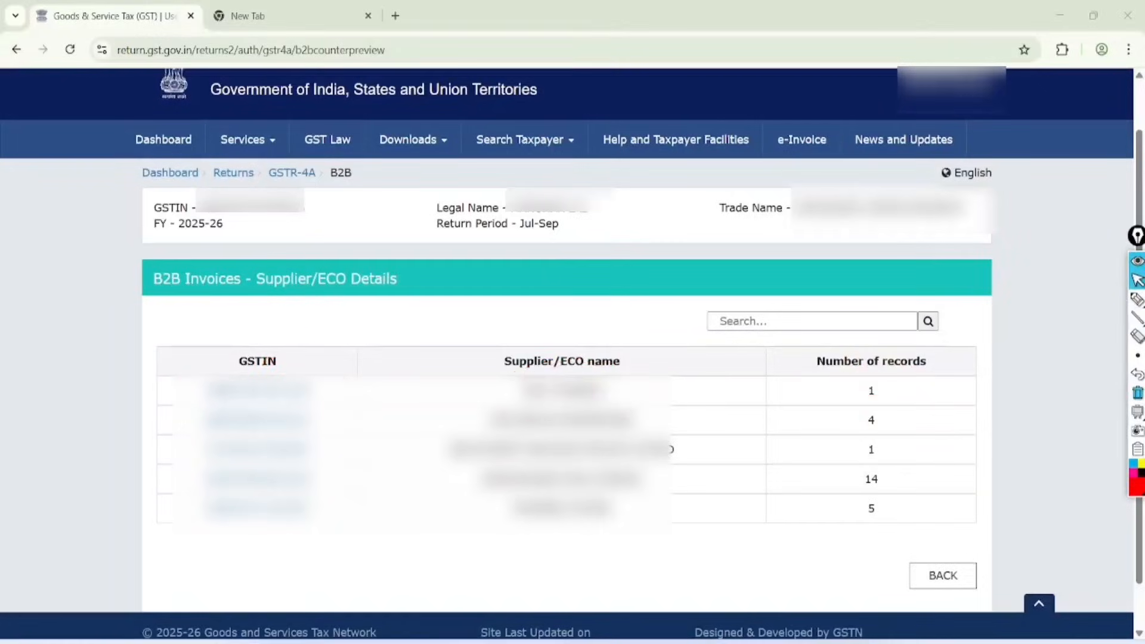
- Return to the File Returns page, circle the CMP-08 due date and PREPARE ONLINE, and open CMP-08 for online preparation
left_click(942, 575)
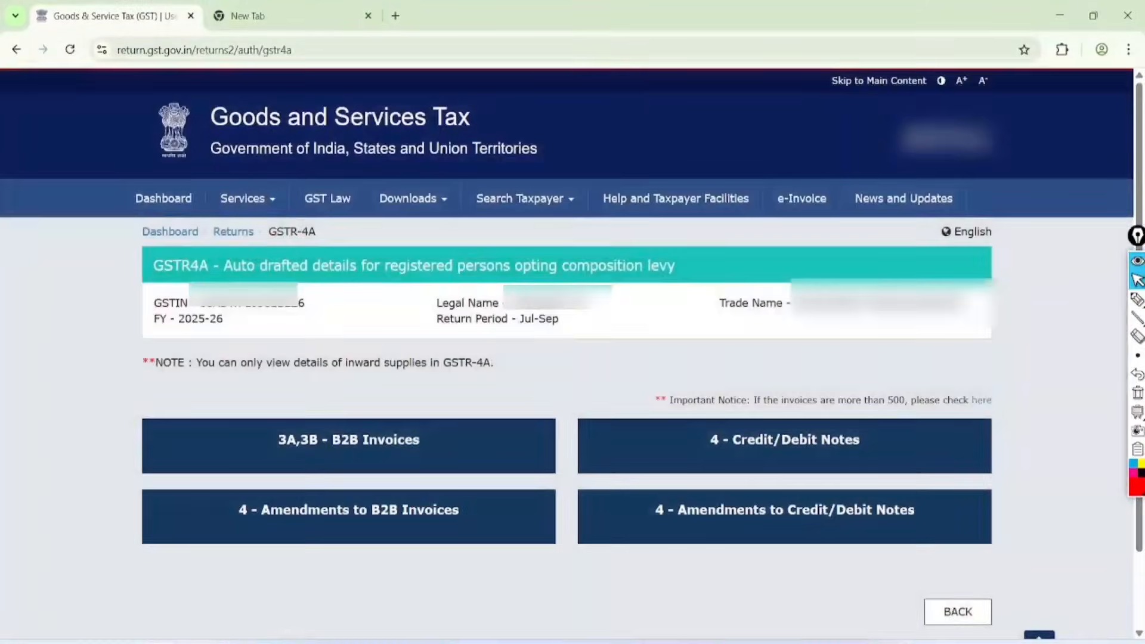
left_click(957, 611)
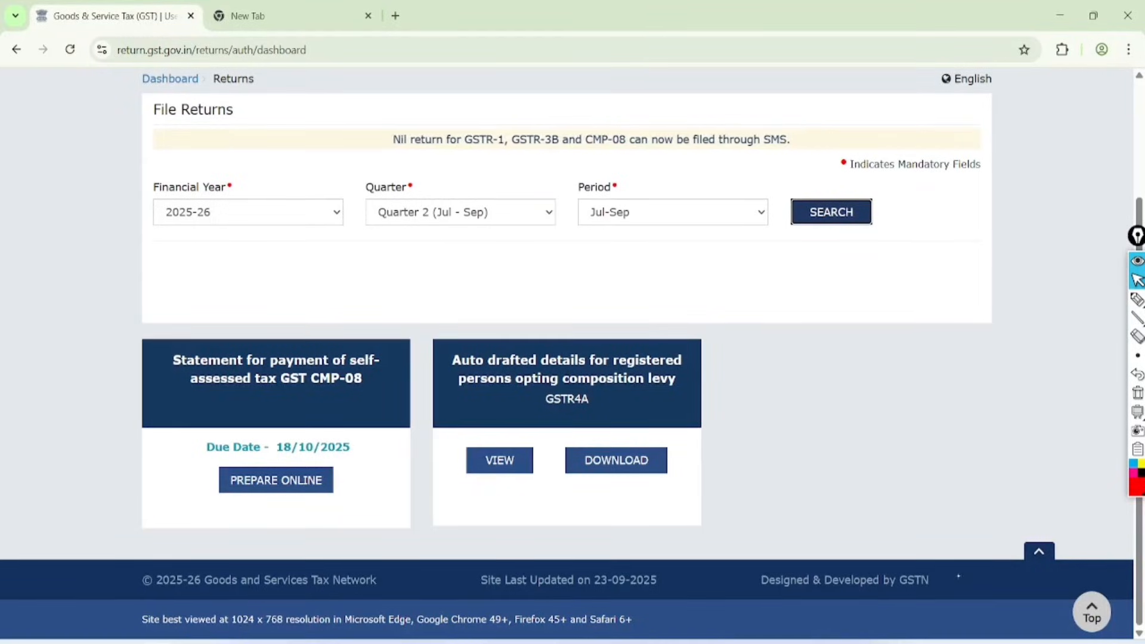
left_click(1138, 299)
mouse_move(322, 429)
left_mouse_down()
mouse_move(263, 409)
mouse_move(279, 414)
left_mouse_up()
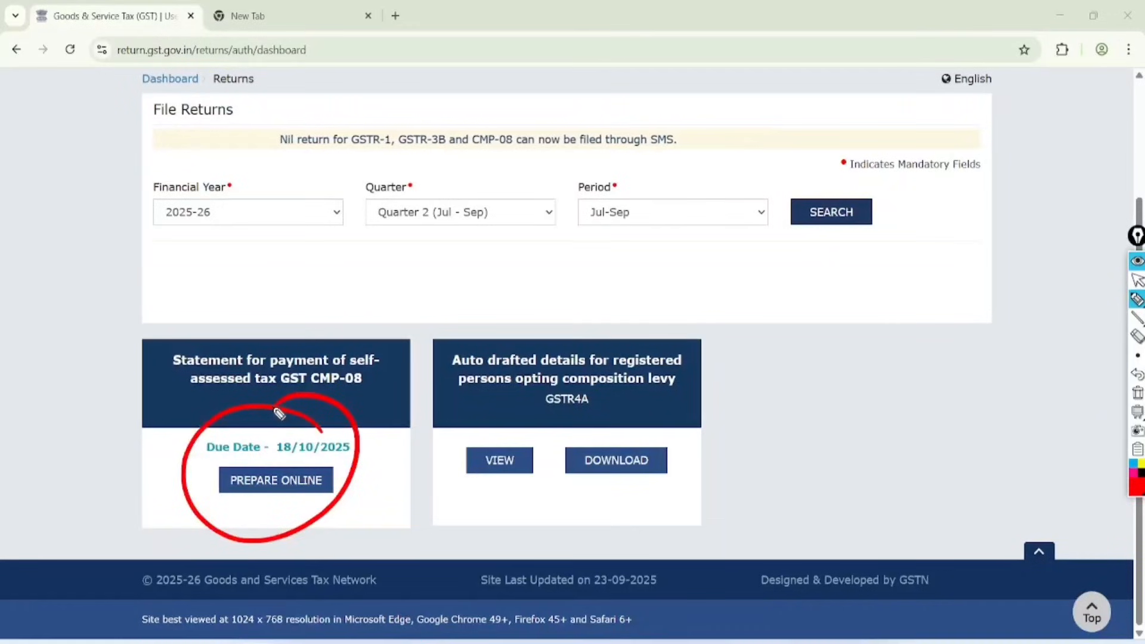
left_click(1137, 280)
left_click(276, 480)
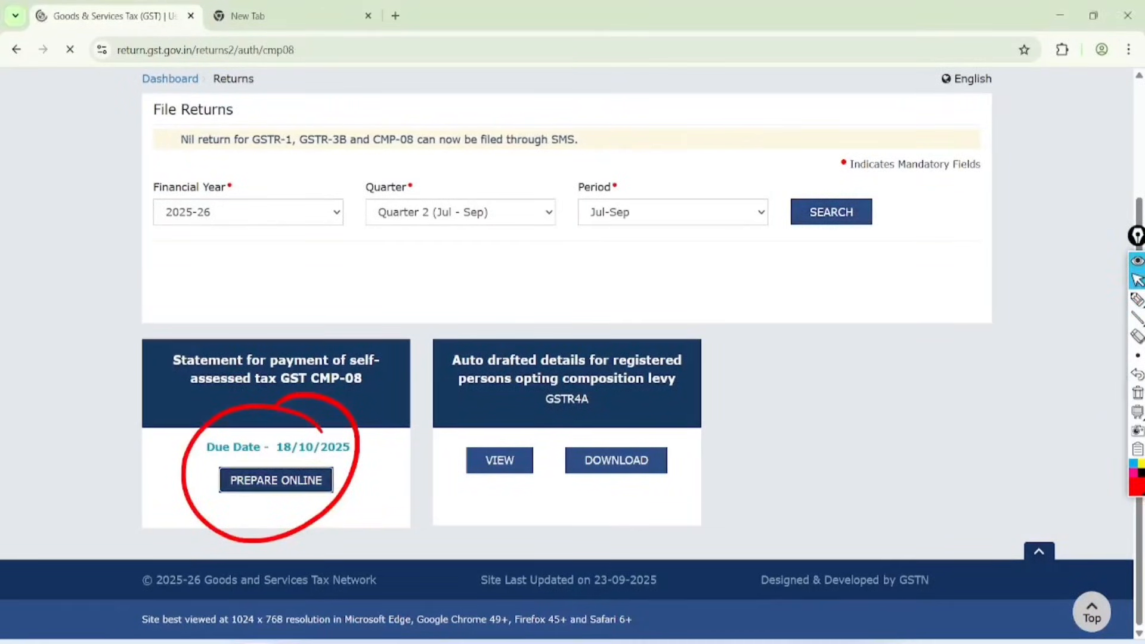
left_click(1137, 393)
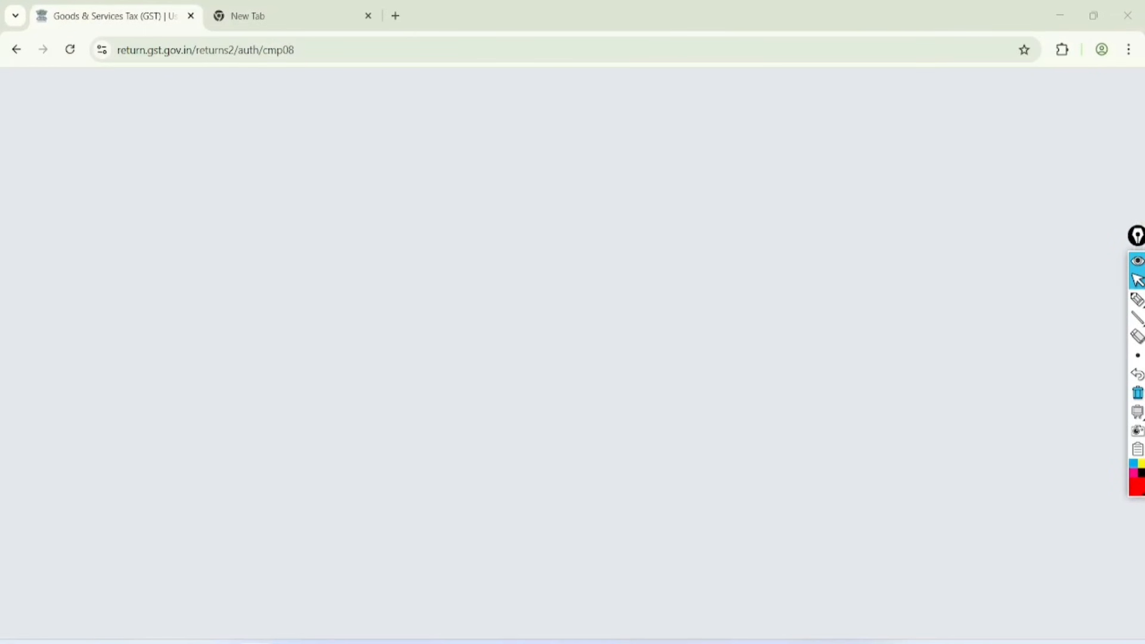
- Draw a pen tick at File Nil GST CMP-08, clear it, and enable and disable the nil filing option
scroll(567, 358, "down", 3)
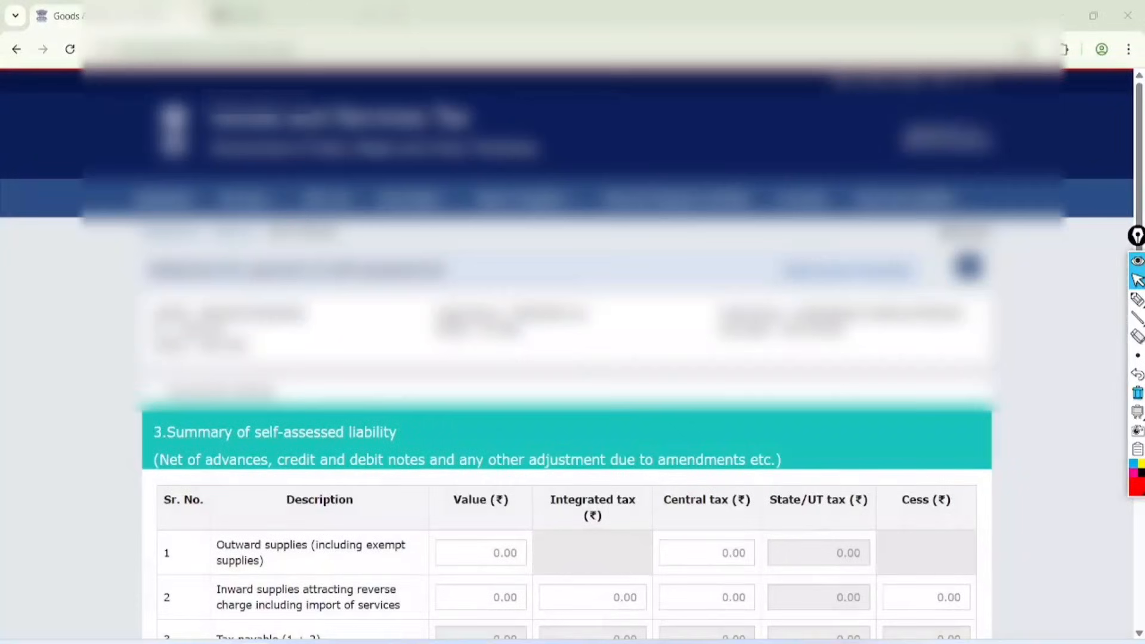
left_click(1137, 300)
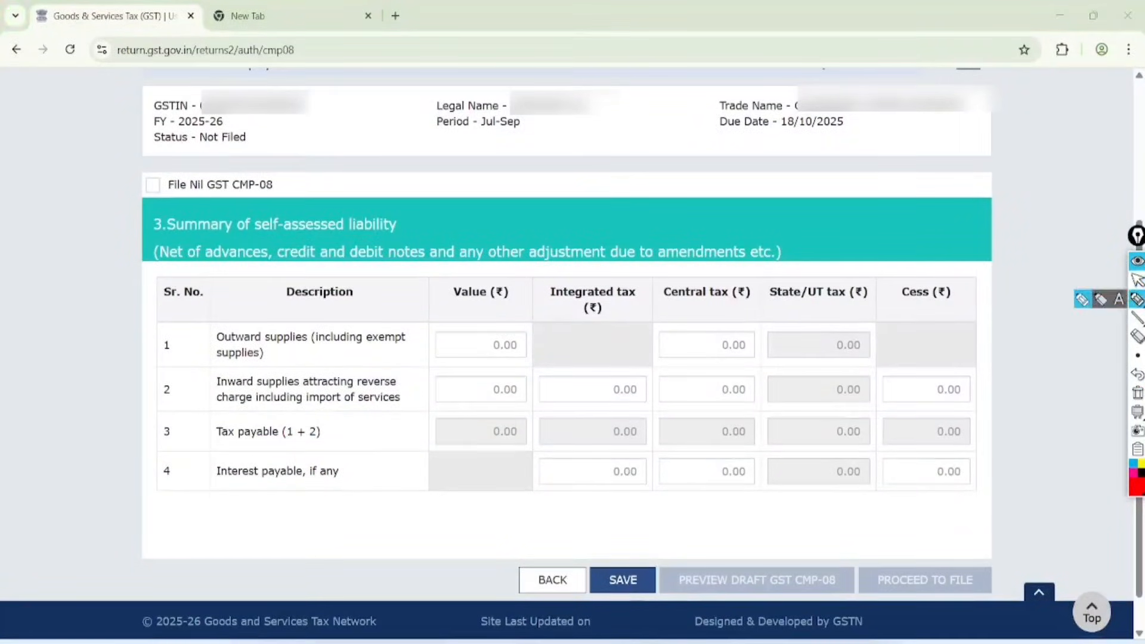
left_click_drag(152, 190, 218, 149)
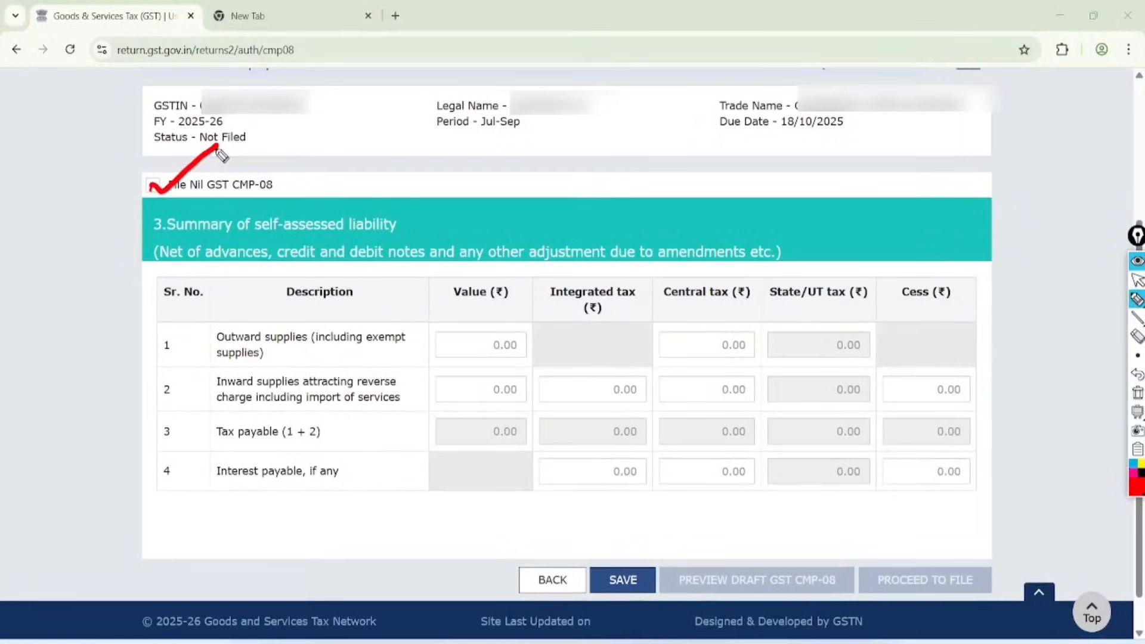
left_click(1137, 280)
left_click(1138, 393)
left_click(152, 185)
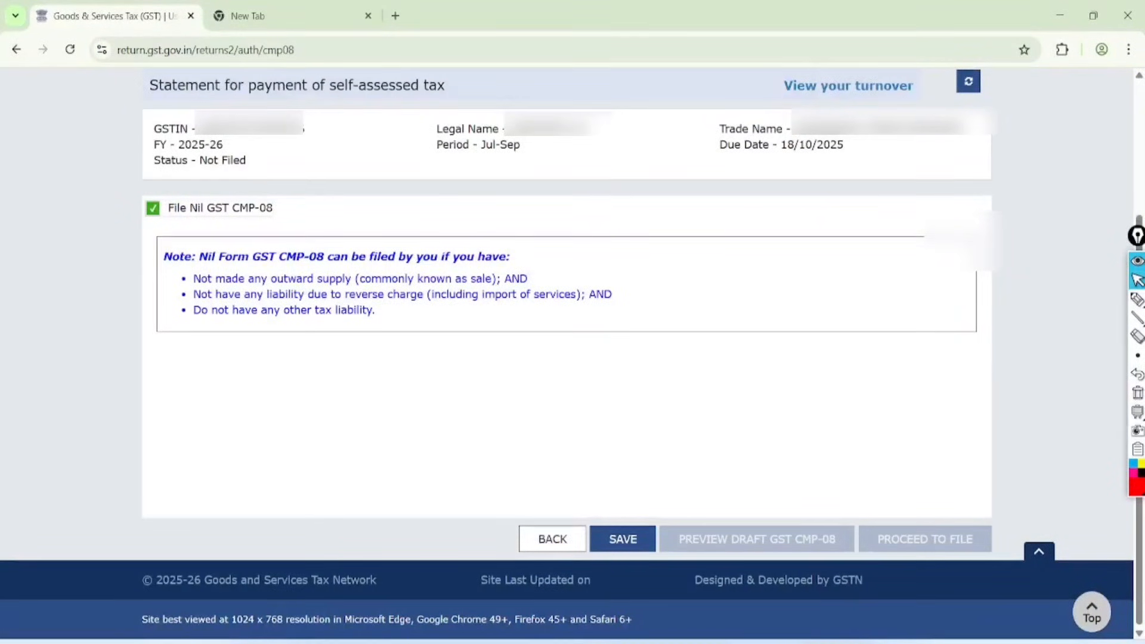
left_click(152, 207)
scroll(543, 504, "down", 1)
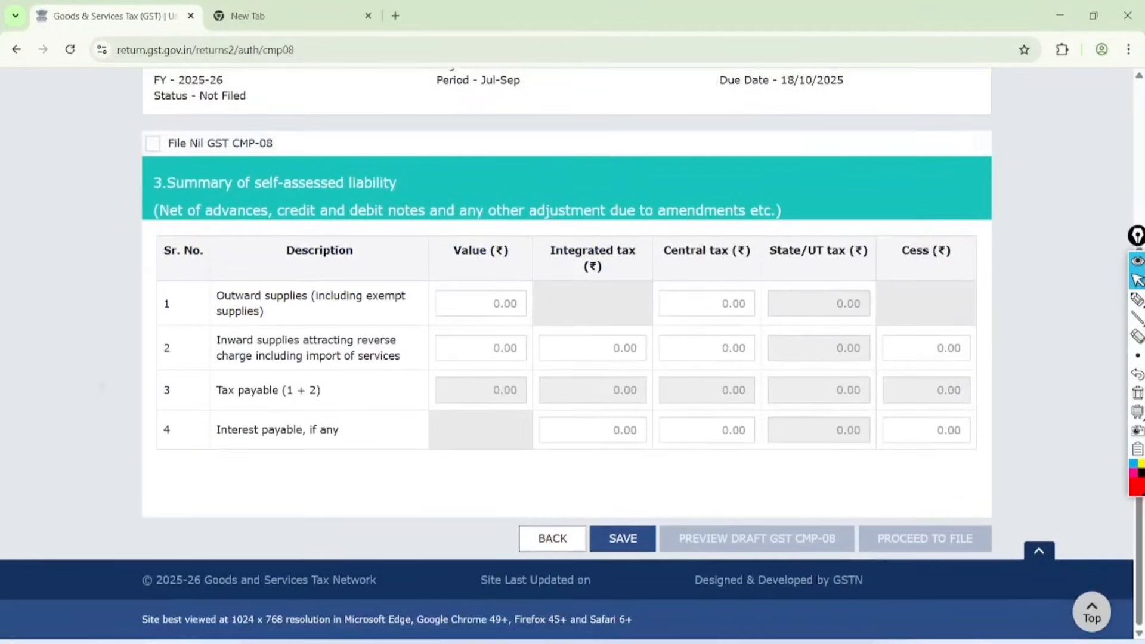
- Circle serial number 1 and Outward supplies in the liability table, and handwrite a double-underlined Sales above it
scroll(543, 504, "up", 1)
scroll(561, 504, "up", 2)
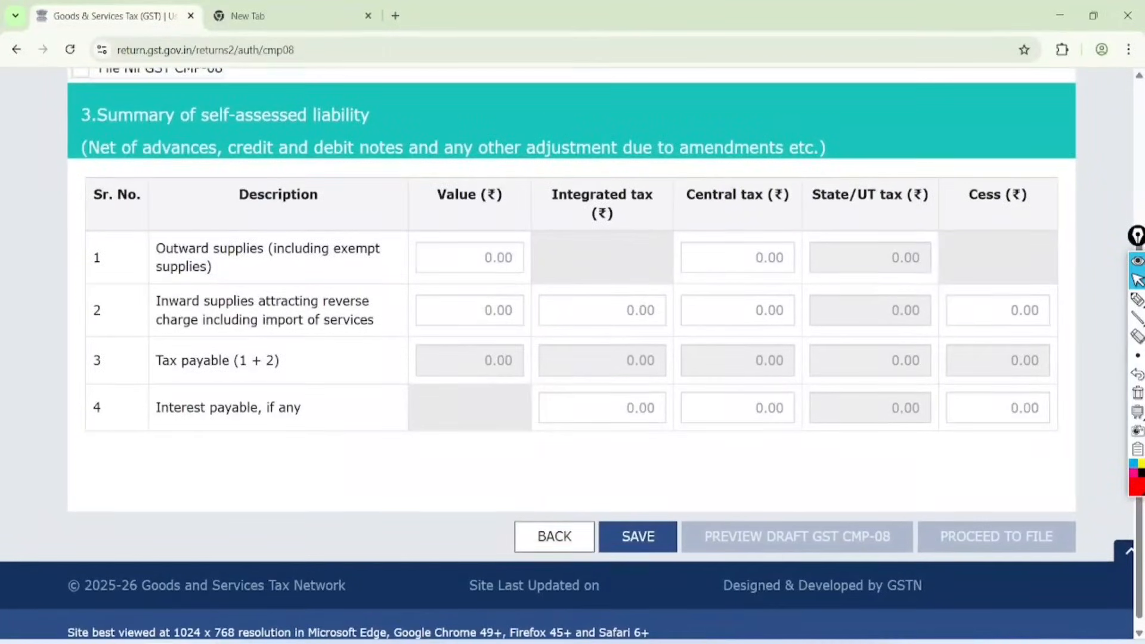
left_click(1137, 300)
mouse_move(119, 223)
left_mouse_down()
mouse_move(108, 228)
mouse_move(156, 257)
mouse_move(221, 258)
mouse_move(179, 219)
mouse_move(154, 255)
left_mouse_up()
mouse_move(448, 88)
left_mouse_down()
mouse_move(430, 119)
mouse_move(517, 77)
mouse_move(524, 98)
mouse_move(469, 122)
left_mouse_up()
left_click_drag(480, 130, 528, 109)
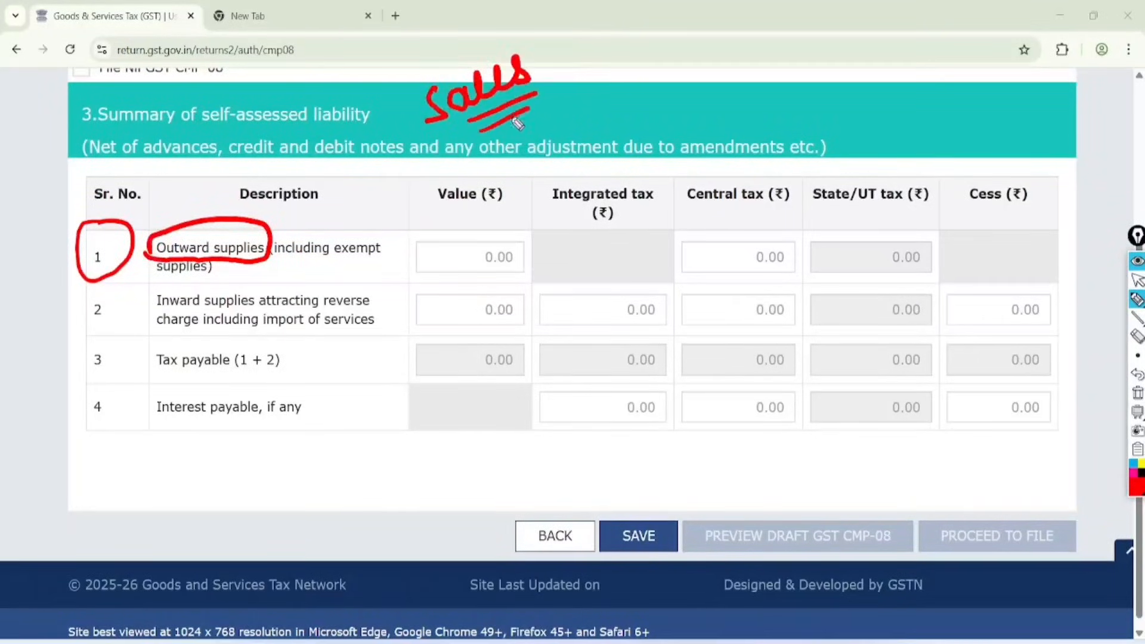
- Underline the words including exempt supplies, and handwrite the sum of 100 and 100 as an underlined 200
left_click_drag(278, 267, 404, 260)
left_click_drag(166, 285, 248, 274)
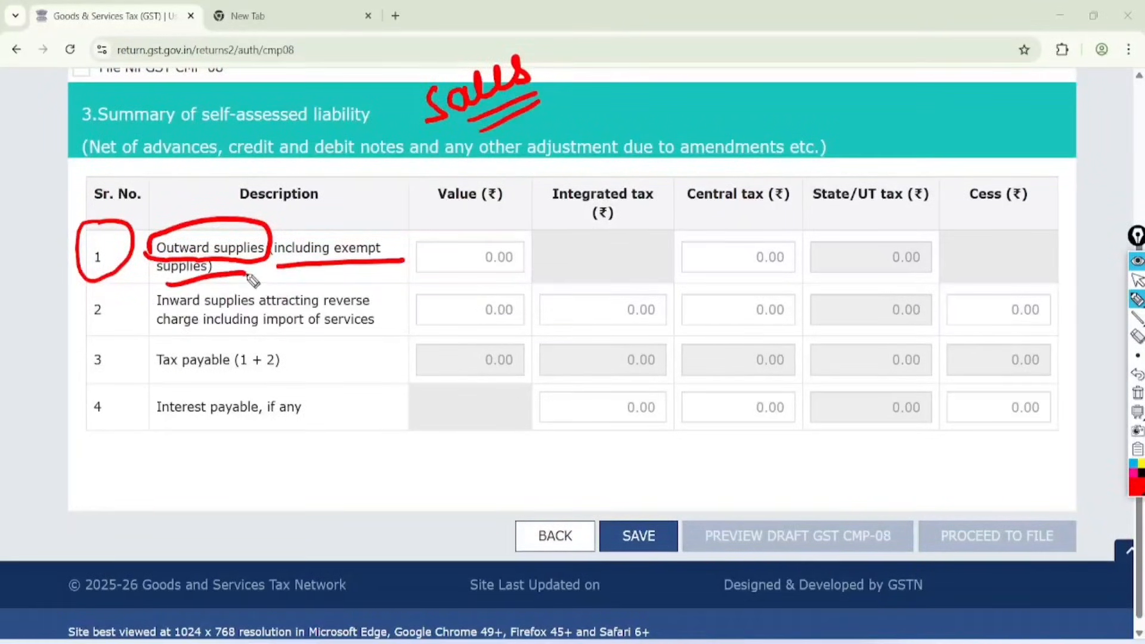
mouse_move(595, 52)
left_mouse_down()
mouse_move(597, 77)
mouse_move(647, 37)
left_mouse_up()
left_click_drag(629, 89, 665, 60)
left_click_drag(617, 120, 712, 66)
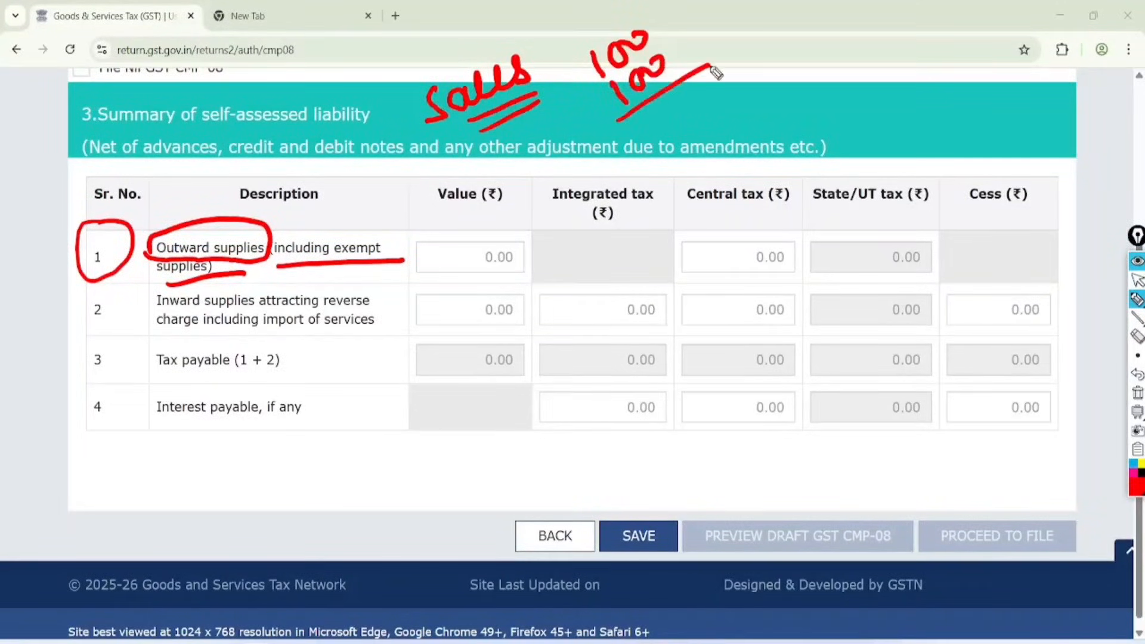
mouse_move(664, 106)
left_mouse_down()
mouse_move(689, 119)
mouse_move(729, 83)
left_mouse_up()
left_click_drag(704, 123, 758, 102)
- Circle the outward supplies Value, Central tax and State/UT tax cells and the Integrated tax heading, and cross out its greyed cell
mouse_move(506, 230)
left_mouse_down()
mouse_move(468, 217)
mouse_move(493, 223)
mouse_move(455, 276)
mouse_move(467, 288)
mouse_move(489, 255)
left_mouse_up()
mouse_move(652, 184)
left_mouse_down()
mouse_move(659, 215)
mouse_move(635, 176)
left_mouse_up()
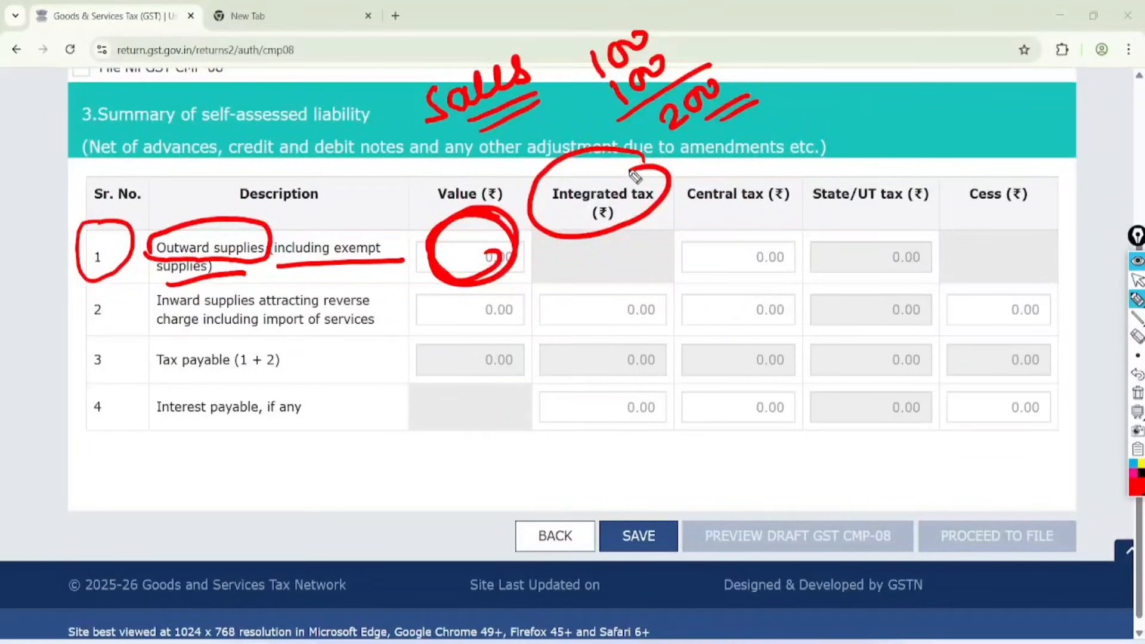
mouse_move(626, 240)
left_mouse_down()
mouse_move(628, 288)
mouse_move(654, 276)
left_mouse_up()
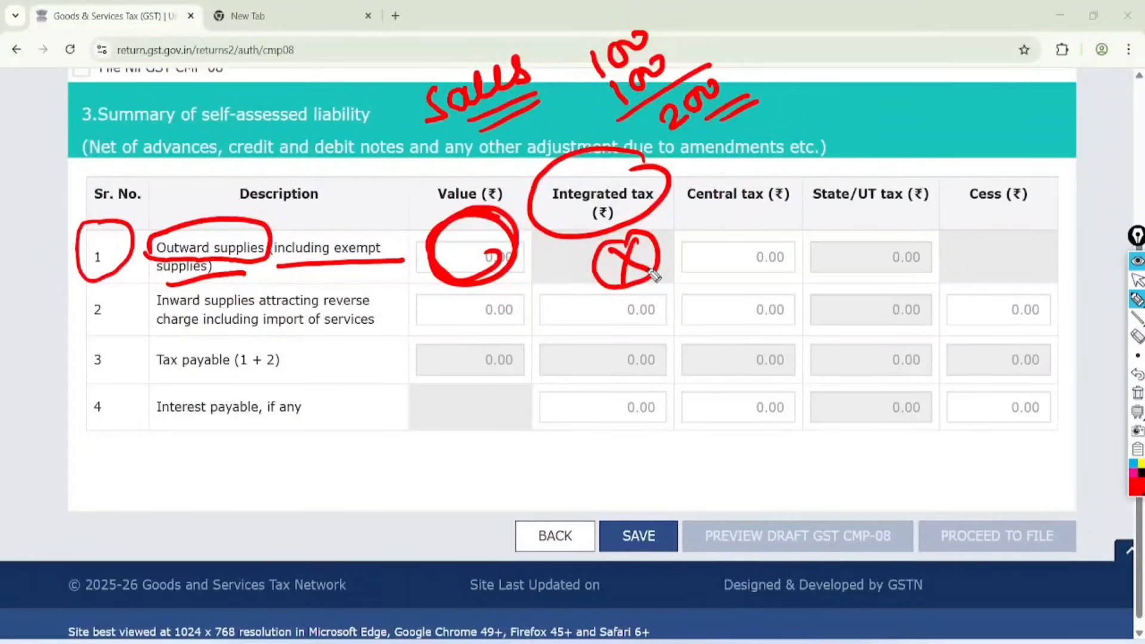
mouse_move(788, 227)
left_mouse_down()
mouse_move(759, 299)
mouse_move(759, 230)
left_mouse_up()
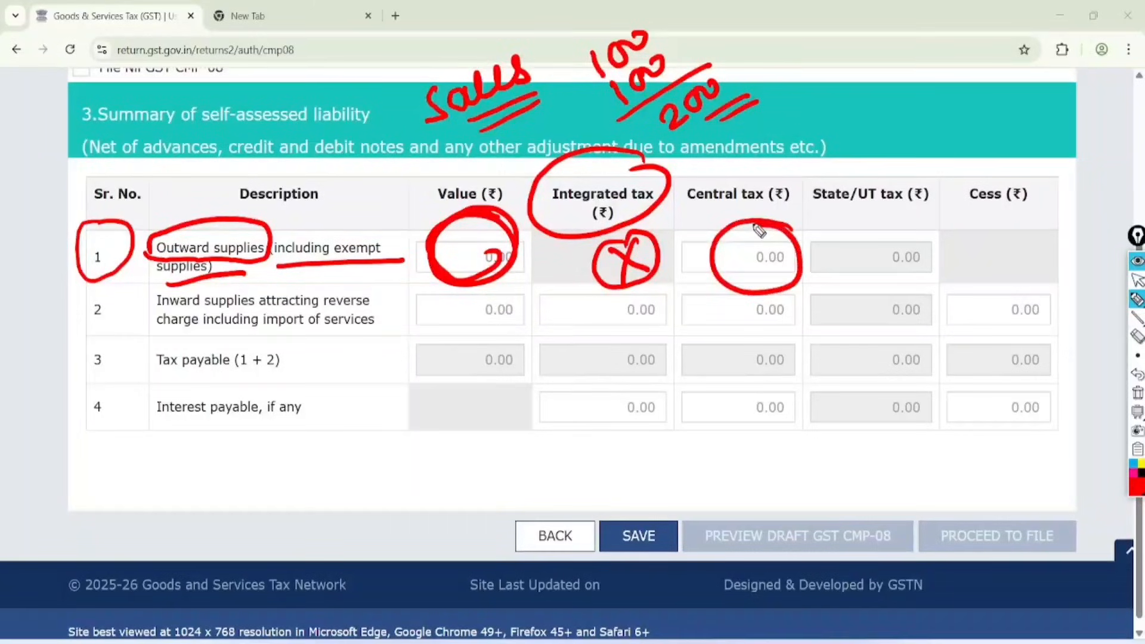
mouse_move(913, 226)
left_mouse_down()
mouse_move(852, 271)
mouse_move(892, 235)
left_mouse_up()
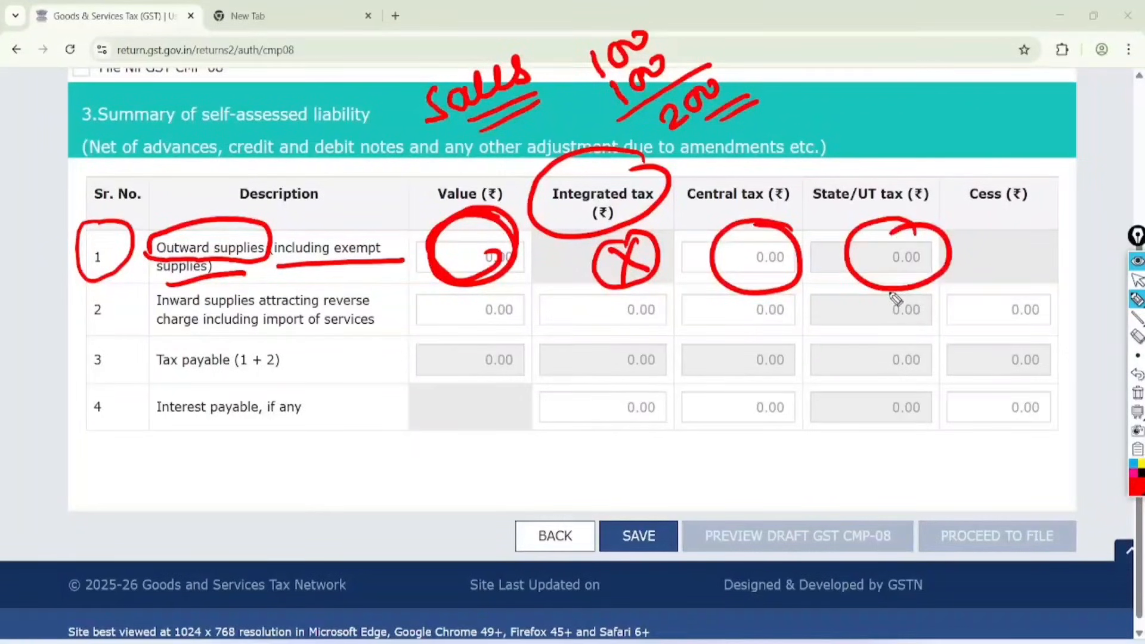
- Underline the descriptions of rows 2 to 4, circle Interest payable, and clear all pen marks
left_click_drag(131, 308, 380, 303)
left_click_drag(154, 332, 390, 315)
left_click_drag(153, 377, 324, 366)
left_click_drag(162, 427, 308, 428)
mouse_move(260, 387)
left_mouse_down()
mouse_move(173, 454)
mouse_move(216, 370)
left_mouse_up()
left_click(1137, 280)
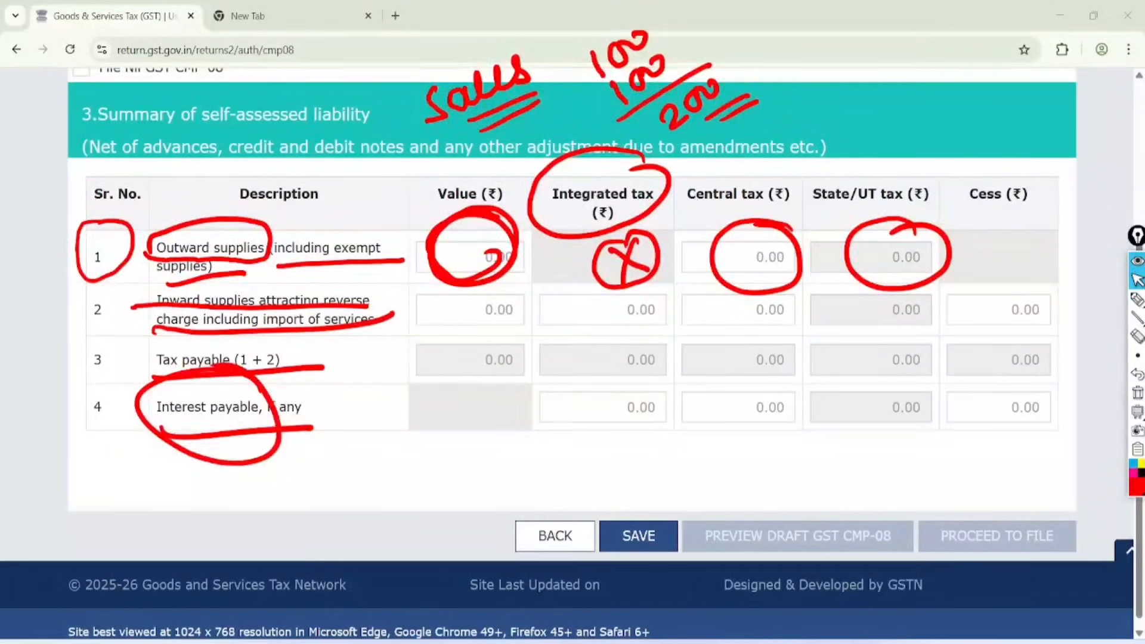
left_click(1137, 392)
- Check the total sales in the Word document, and enter 478000 as the outward supplies value in the CMP-08 form
key("alt+Tab")
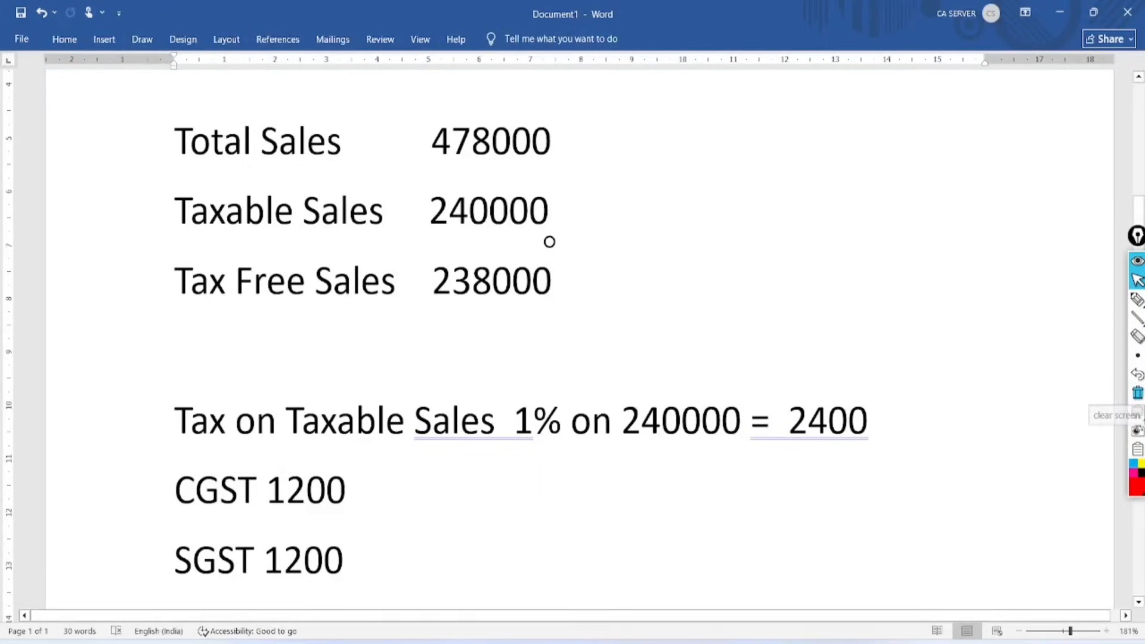
scroll(550, 241, "up", 1)
double_click(490, 164)
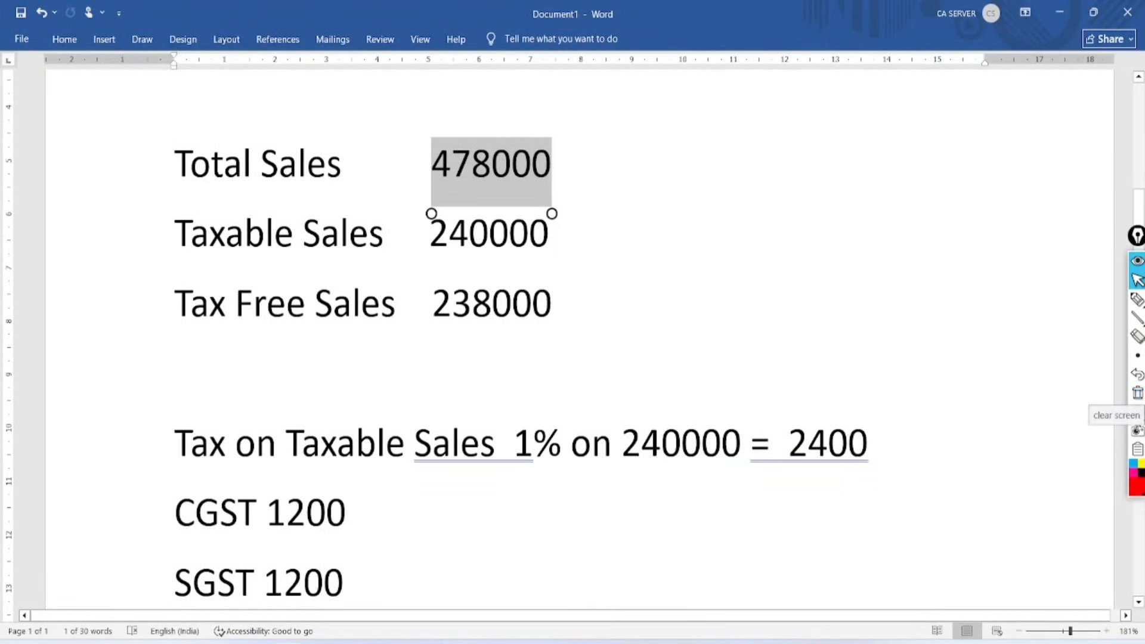
left_click(172, 641)
left_click(255, 576)
left_click(470, 258)
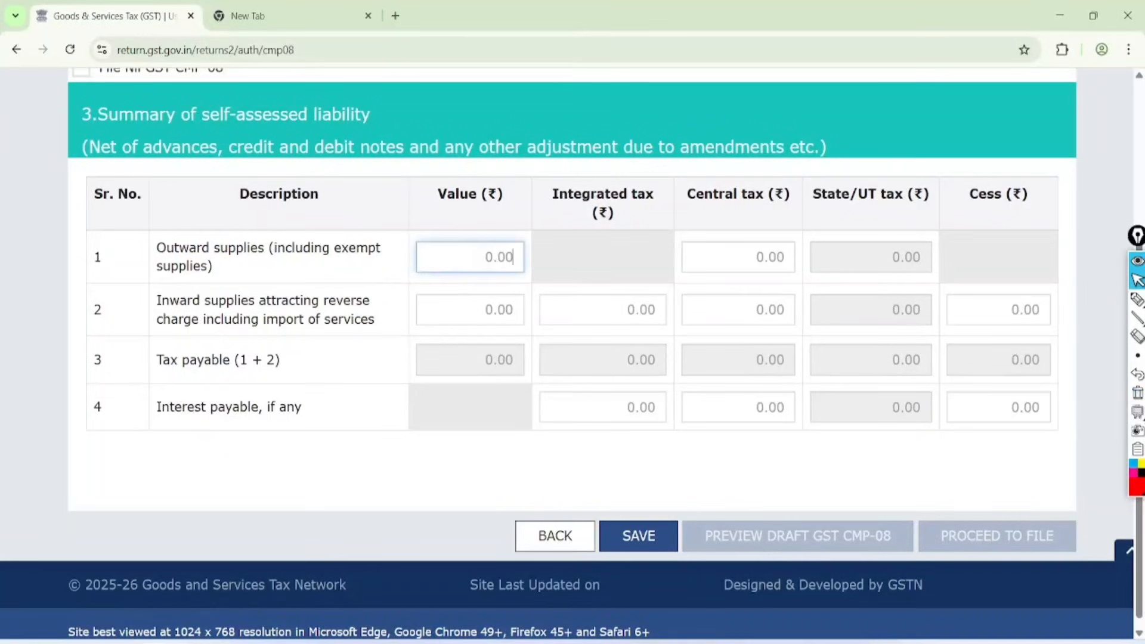
type("4")
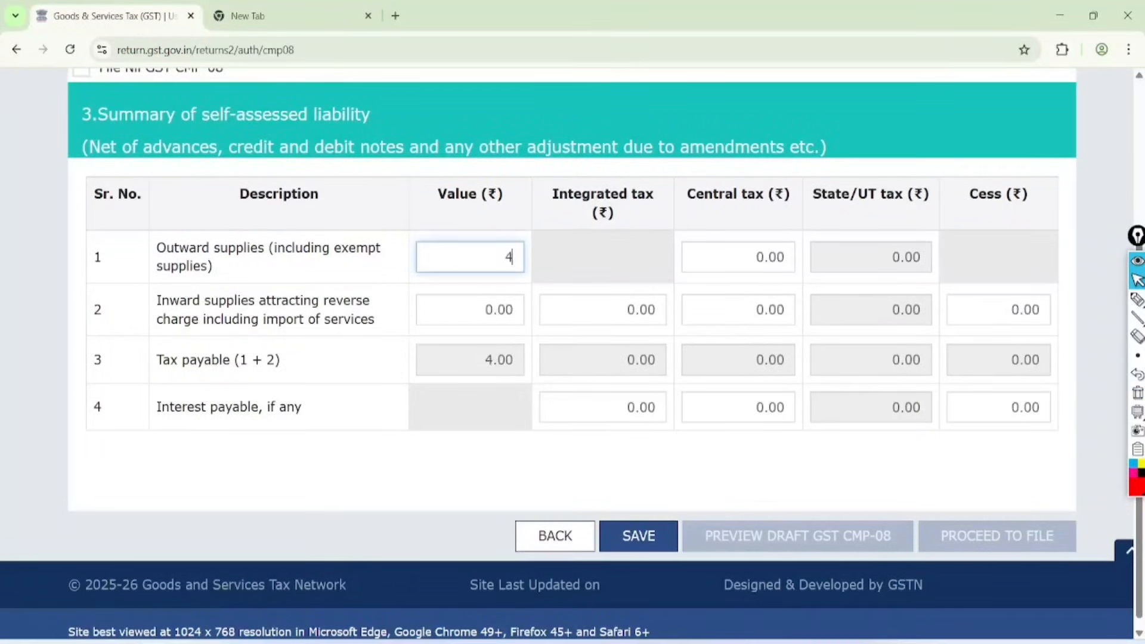
type(",78,000")
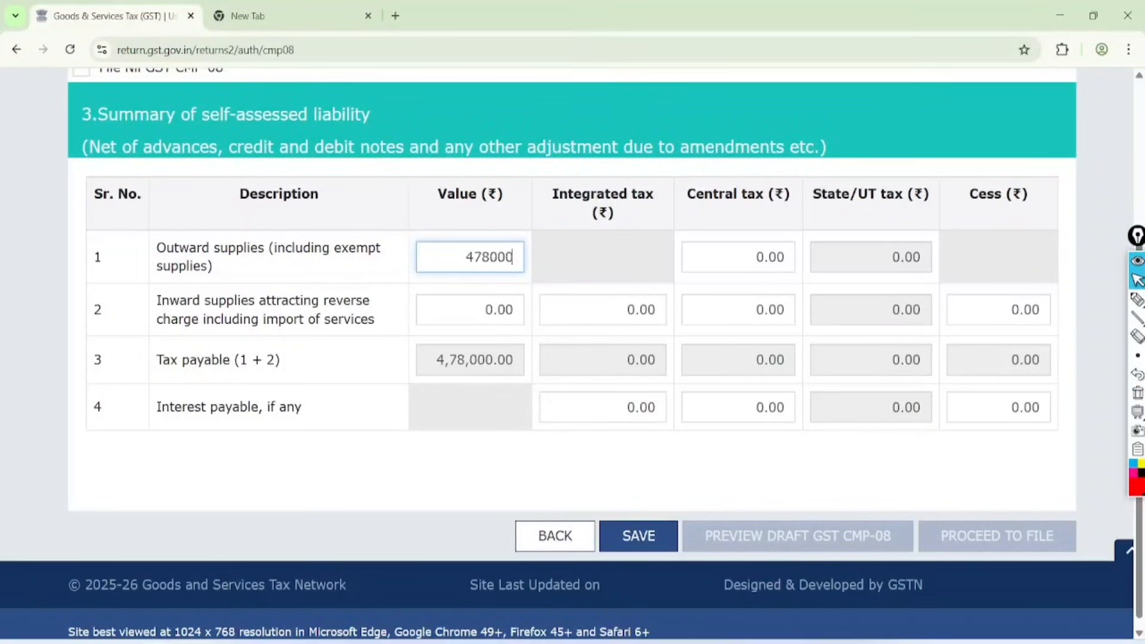
key("Tab")
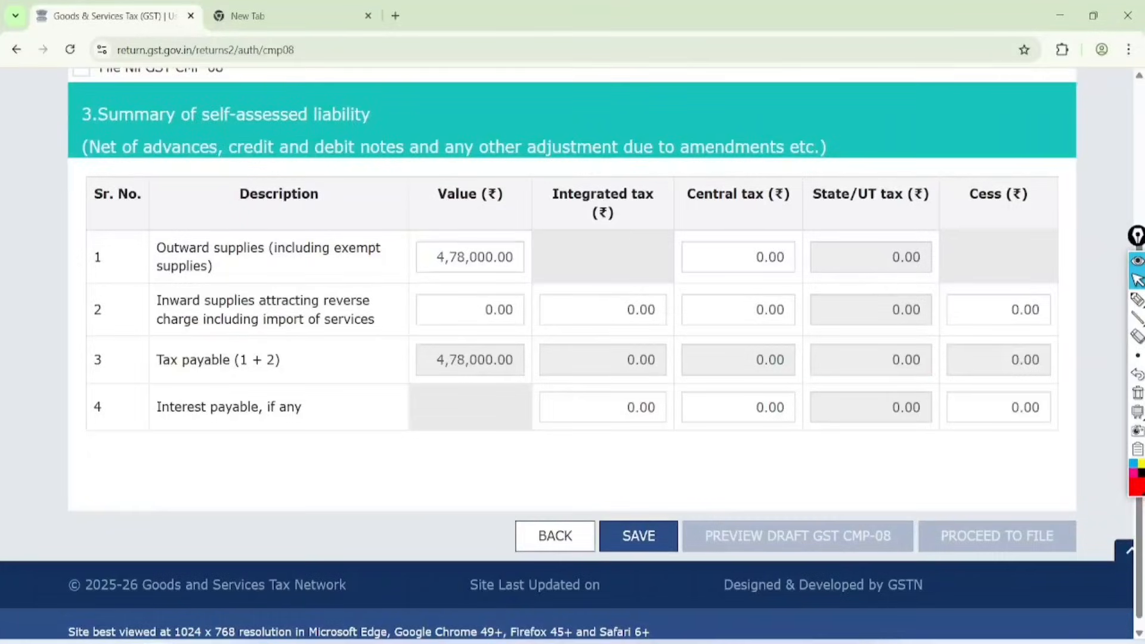
- Check the CGST amount in the Word document, and set the Central tax on outward supplies to 1200
key("alt+Tab")
left_click(174, 371)
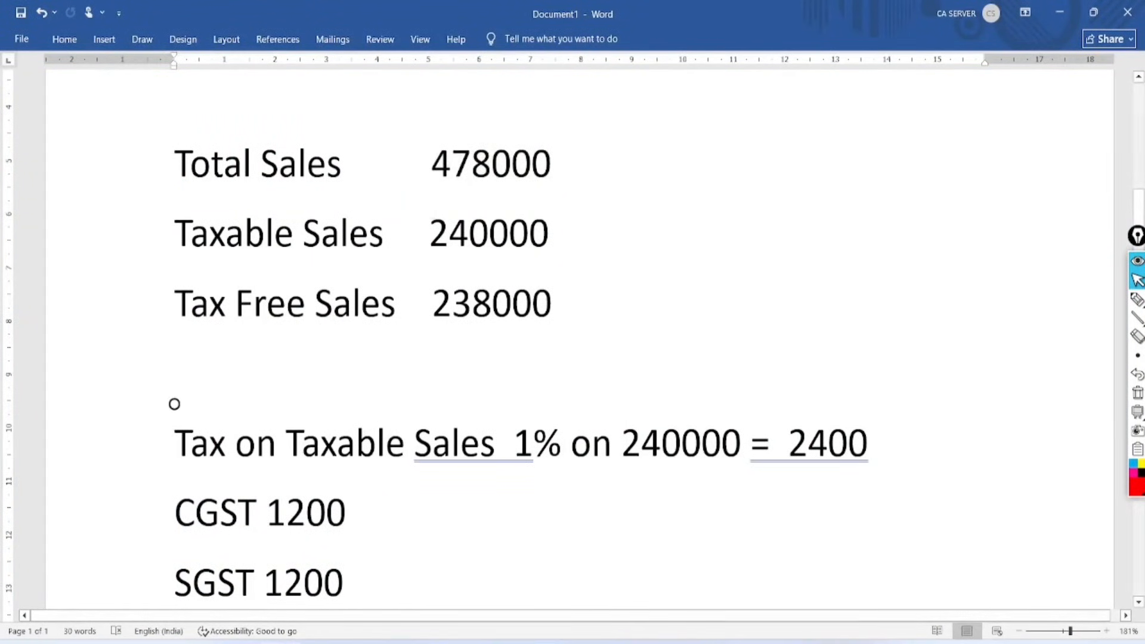
key("alt+Tab")
left_click(739, 257)
type("1200")
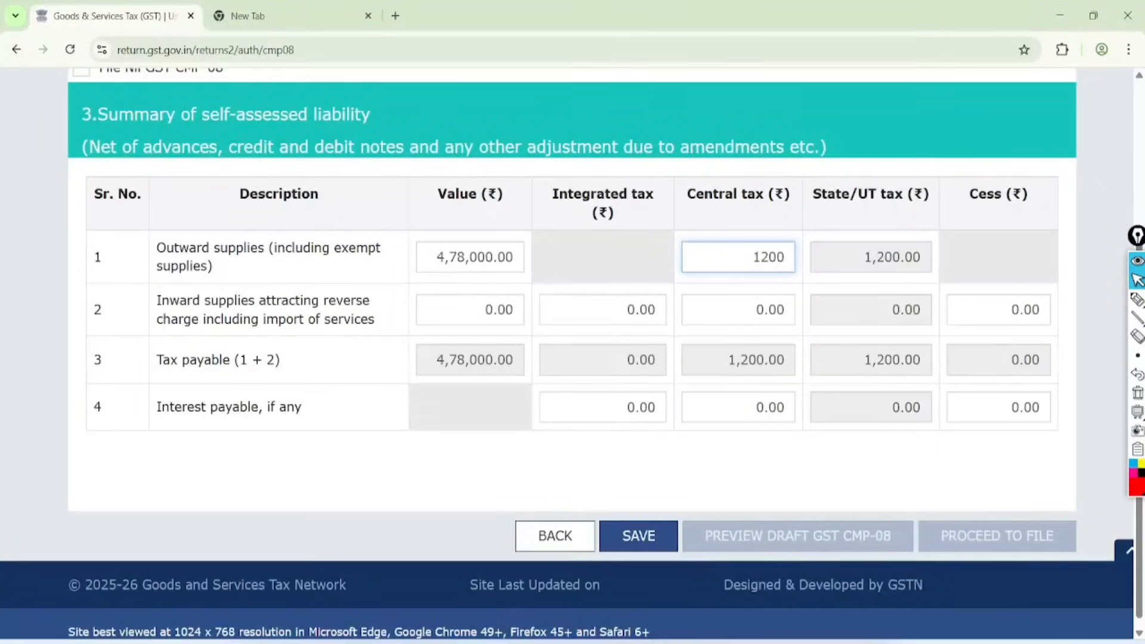
- Circle the three outward supplies amounts and SAVE with the pen, clear the marks, and save the CMP-08 statement
left_click(1137, 299)
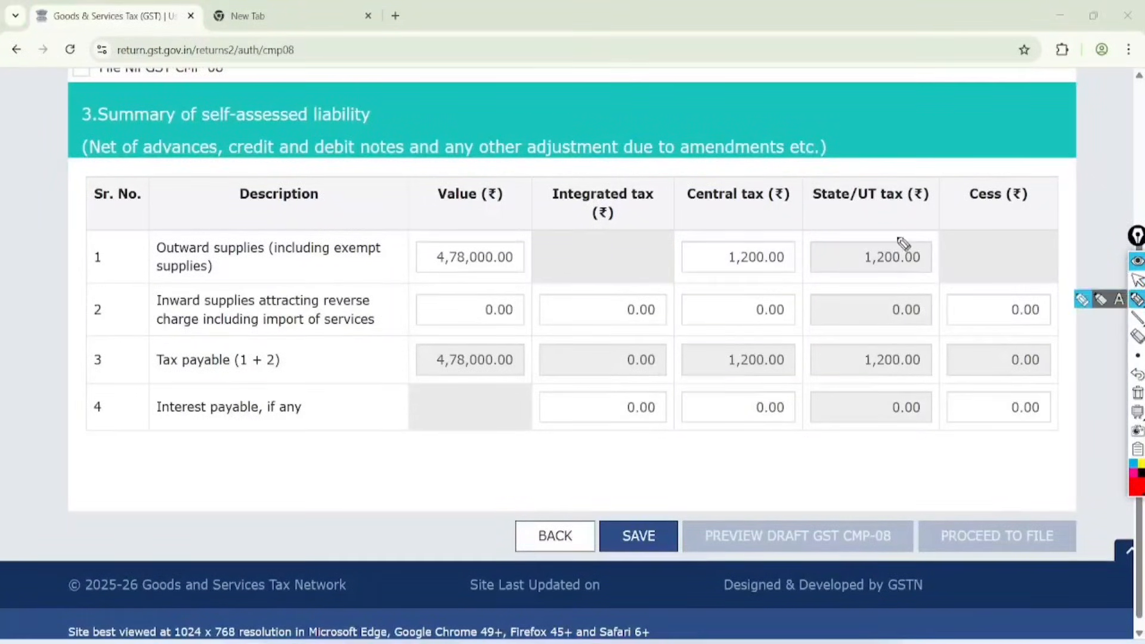
mouse_move(899, 243)
left_mouse_down()
mouse_move(848, 281)
mouse_move(868, 234)
left_mouse_up()
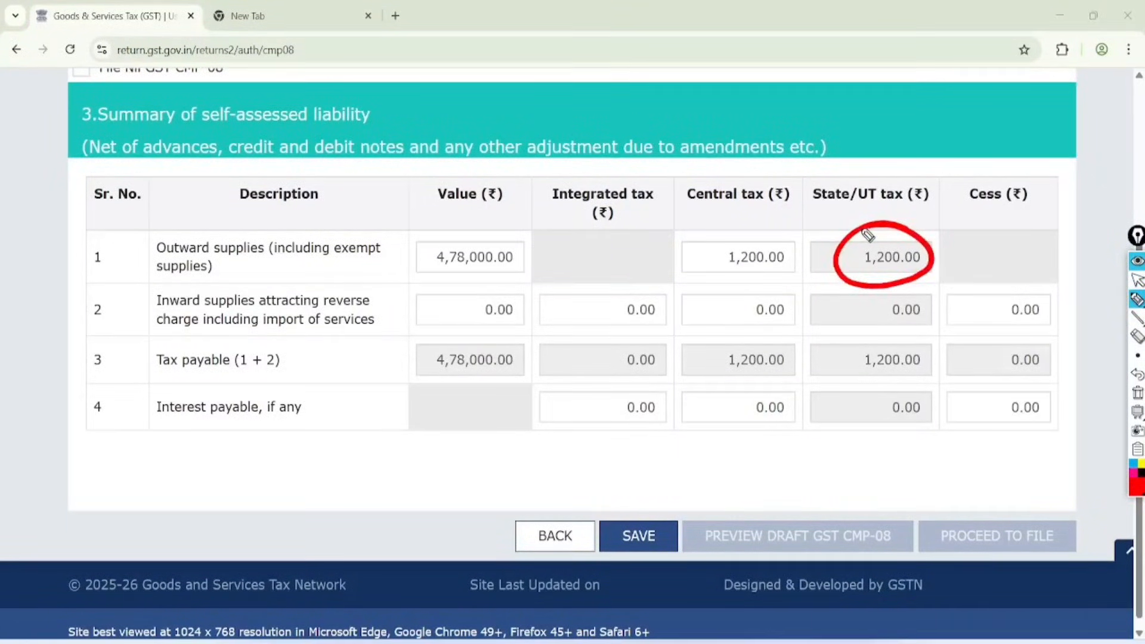
mouse_move(782, 230)
left_mouse_down()
mouse_move(708, 276)
mouse_move(769, 246)
left_mouse_up()
mouse_move(513, 226)
left_mouse_down()
mouse_move(485, 220)
mouse_move(486, 209)
mouse_move(439, 224)
left_mouse_up()
mouse_move(632, 500)
left_mouse_down()
mouse_move(668, 525)
mouse_move(620, 498)
left_mouse_up()
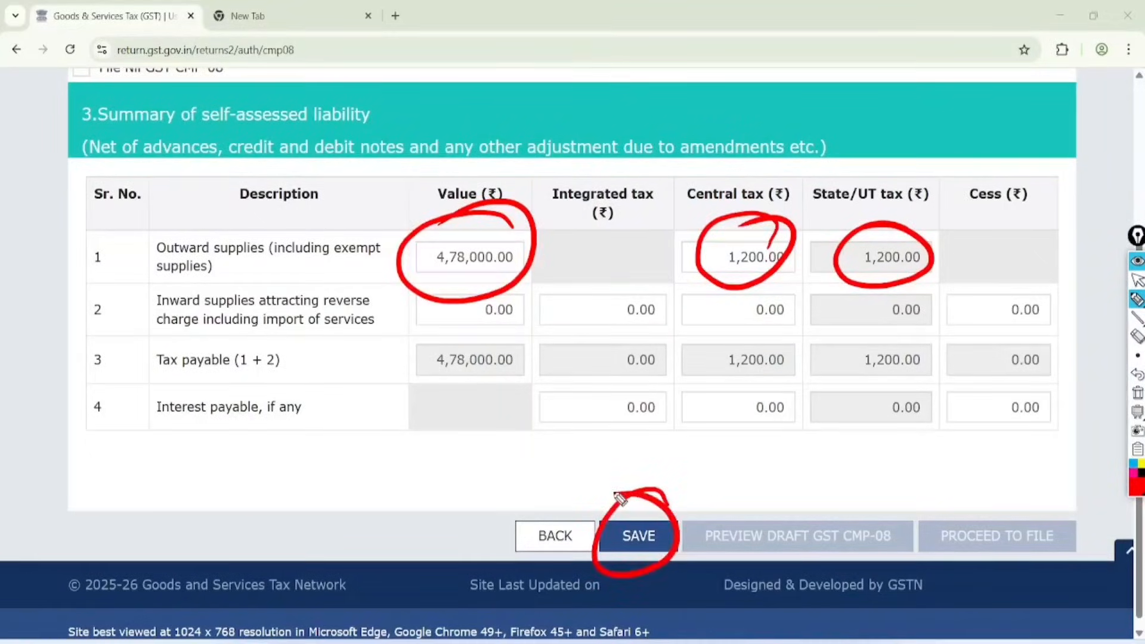
left_click(1137, 280)
left_click(1137, 393)
left_click(639, 536)
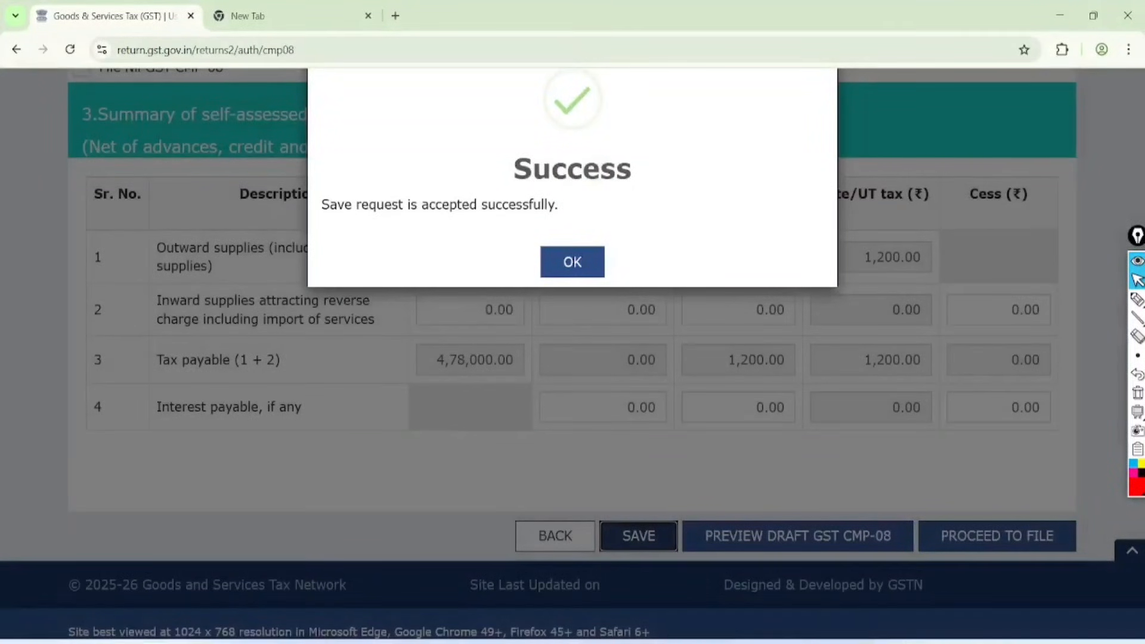
left_click(572, 262)
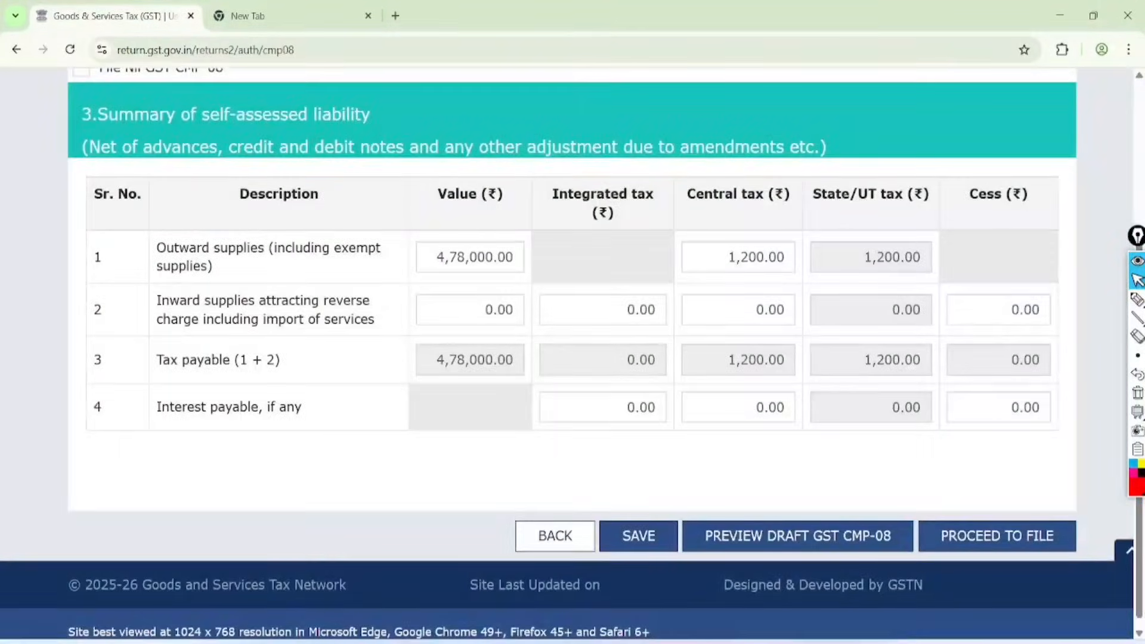
- Proceed to file the saved CMP-08 statement and open its Payment of Tax page
left_click(997, 536)
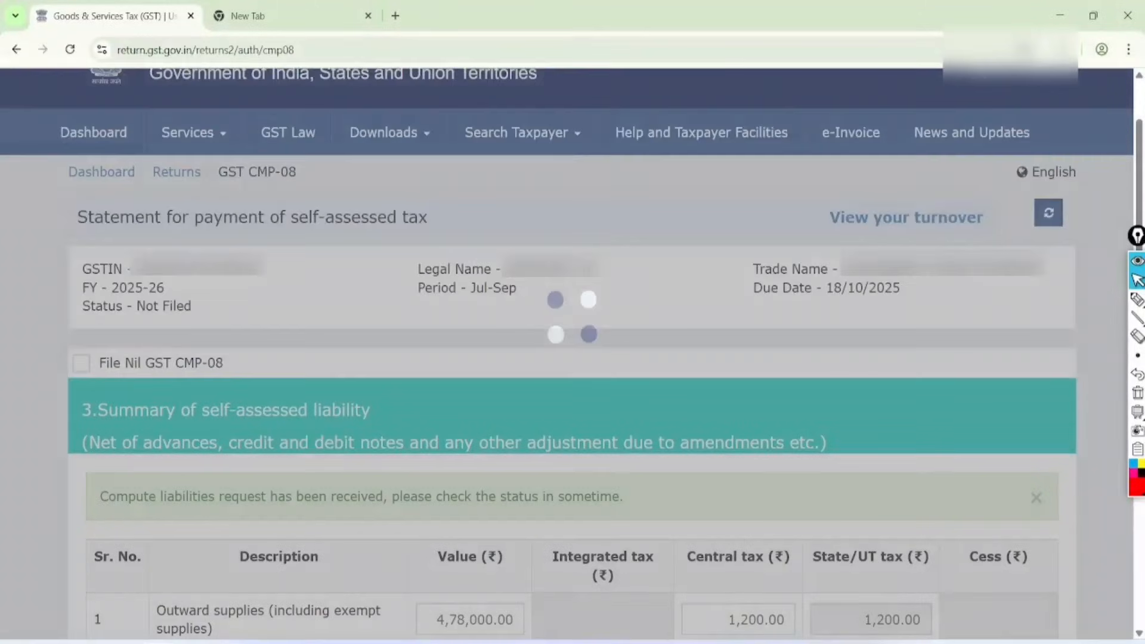
scroll(573, 358, "down", 5)
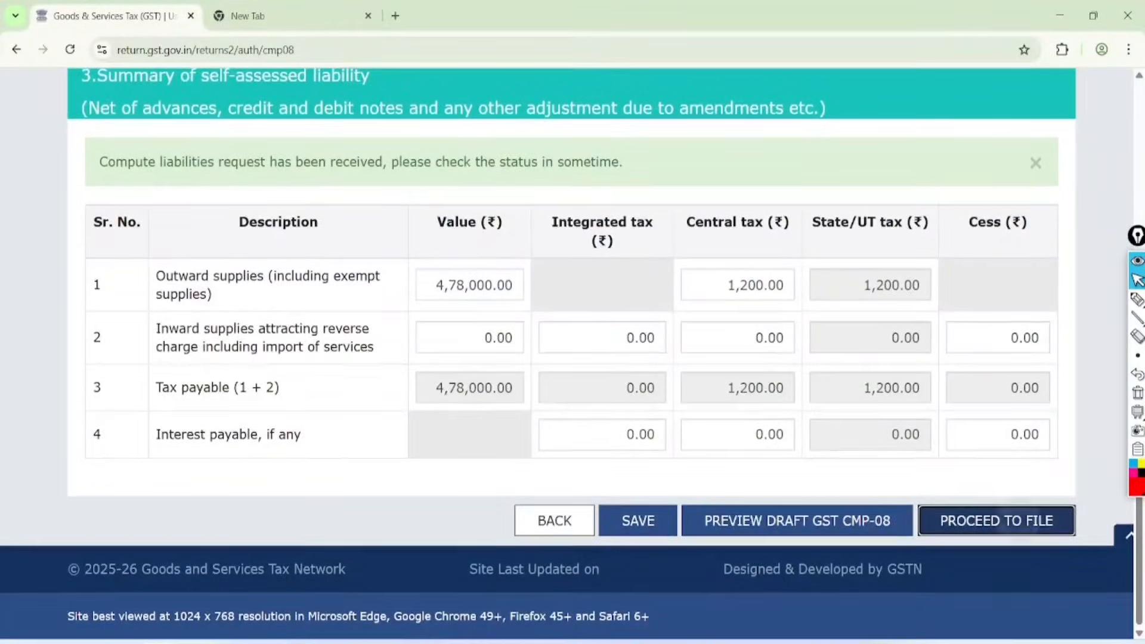
left_click(1008, 522)
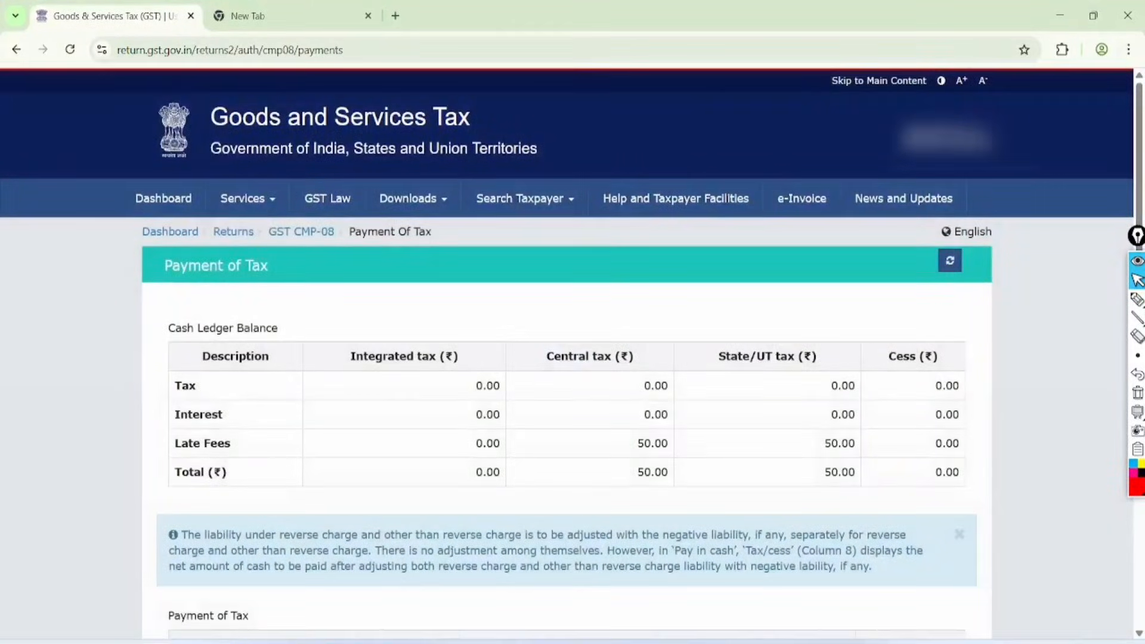
key("ctrl+plus")
key("ctrl+plus")
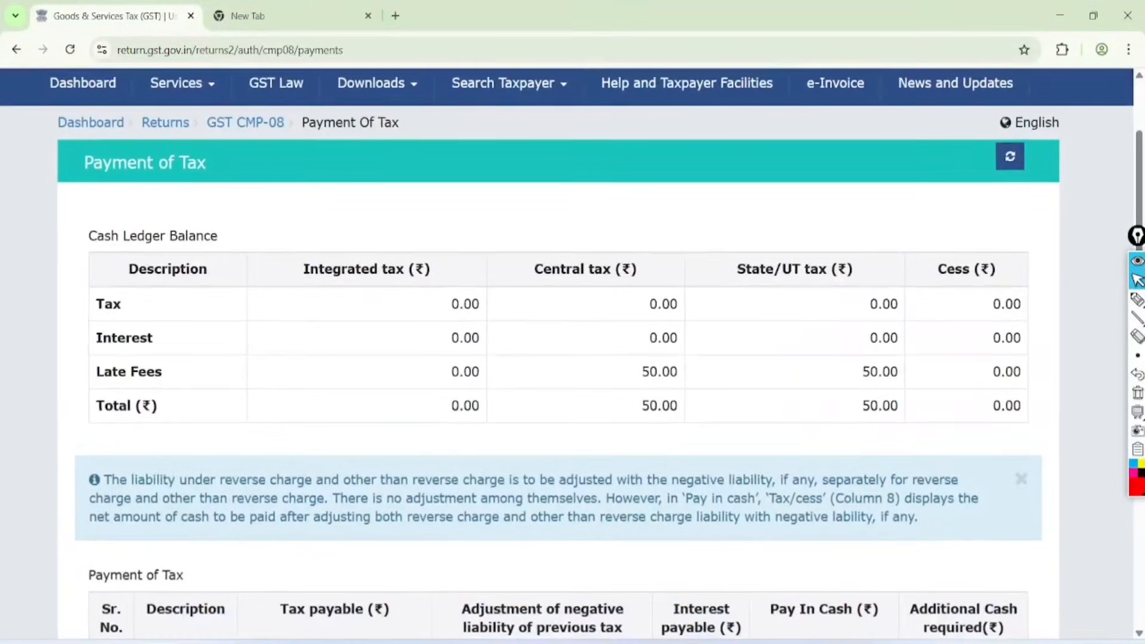
- Circle Late Fees and the Cash Ledger Balance heading with the pen
left_click(1138, 300)
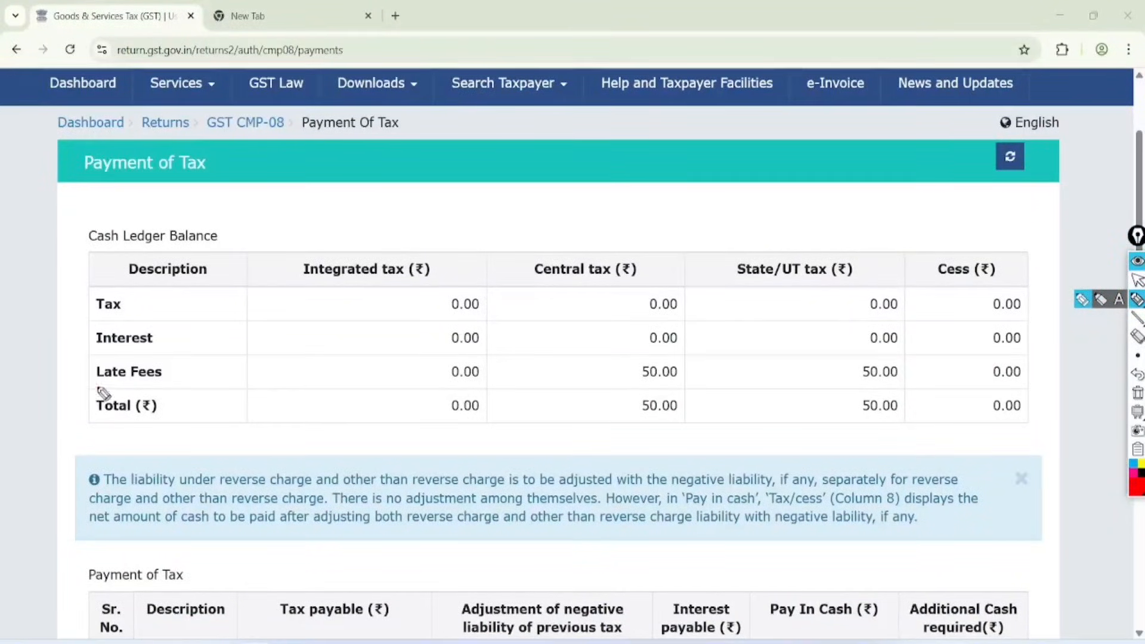
mouse_move(102, 392)
left_mouse_down()
mouse_move(174, 388)
mouse_move(80, 395)
left_mouse_up()
mouse_move(200, 206)
left_mouse_down()
mouse_move(84, 241)
mouse_move(188, 210)
mouse_move(173, 214)
left_mouse_up()
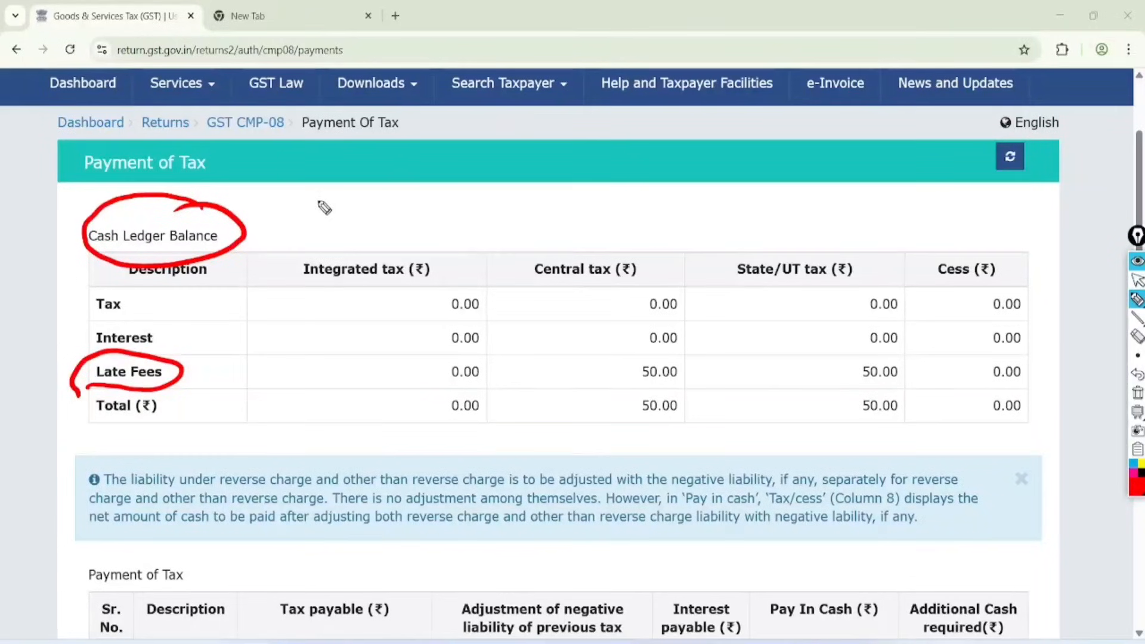
- Handwrite underlined GST, circled ITC and underlined XX above the cash ledger table, and tick the Cash Ledger Balance heading
mouse_move(324, 208)
left_mouse_down()
mouse_move(320, 238)
mouse_move(367, 206)
mouse_move(389, 168)
mouse_move(359, 250)
left_mouse_up()
left_click_drag(404, 216, 368, 255)
mouse_move(455, 205)
left_mouse_down()
mouse_move(491, 179)
mouse_move(480, 224)
mouse_move(567, 175)
left_mouse_up()
left_click_drag(566, 120, 540, 179)
left_click_drag(537, 155, 599, 154)
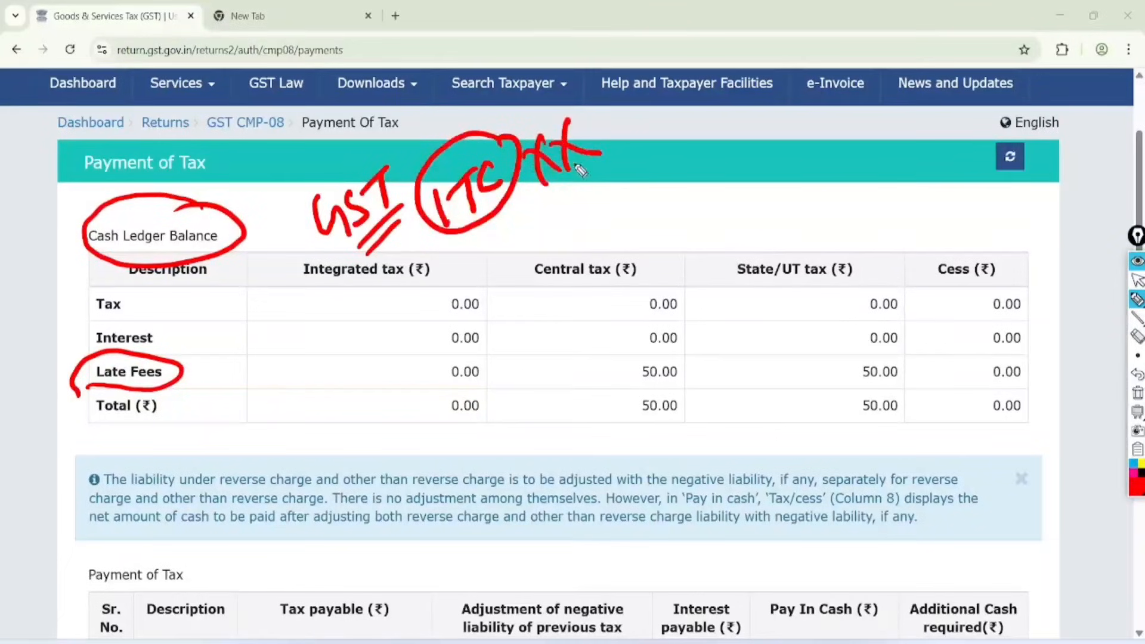
left_click_drag(519, 215, 595, 176)
left_click_drag(41, 234, 118, 164)
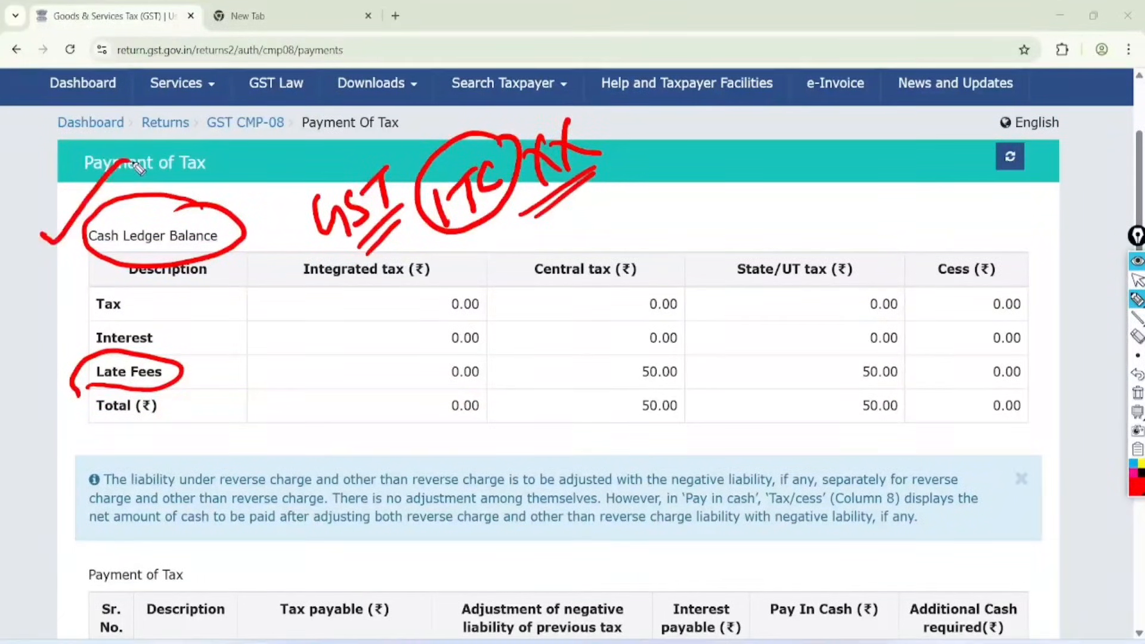
- Circle the Central and State/UT late fee amounts, draw arrows along the Tax row and from late fees to tax, and clear the marks
mouse_move(668, 363)
left_mouse_down()
mouse_move(656, 349)
mouse_move(680, 361)
left_mouse_up()
left_click_drag(896, 342, 886, 349)
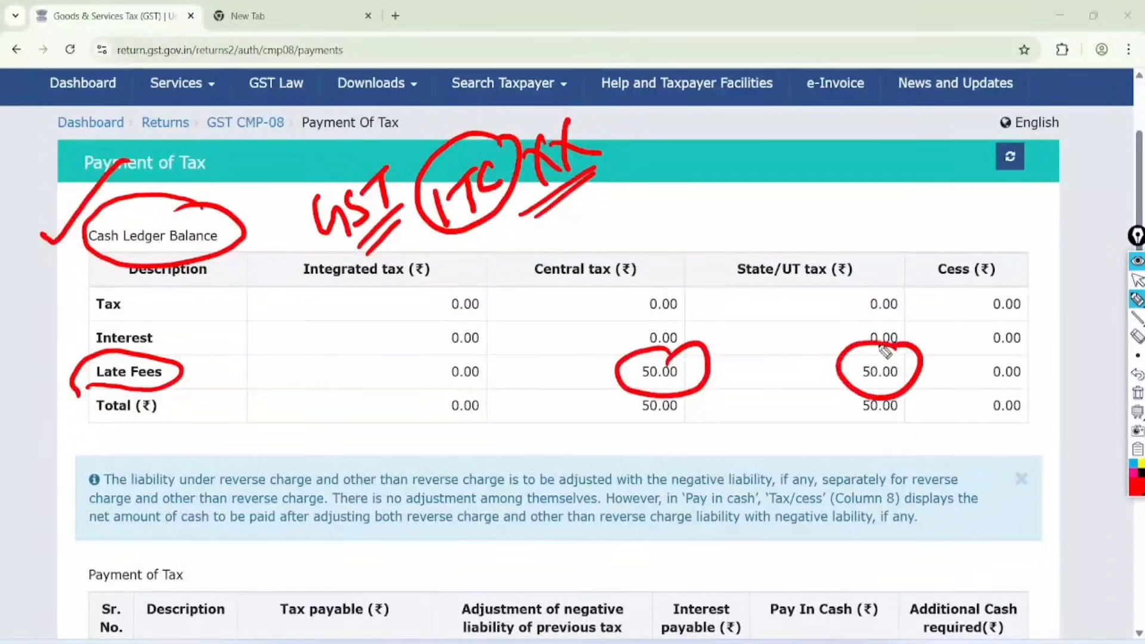
mouse_move(169, 301)
left_mouse_down()
mouse_move(438, 294)
mouse_move(407, 310)
left_mouse_up()
left_click_drag(527, 302, 620, 300)
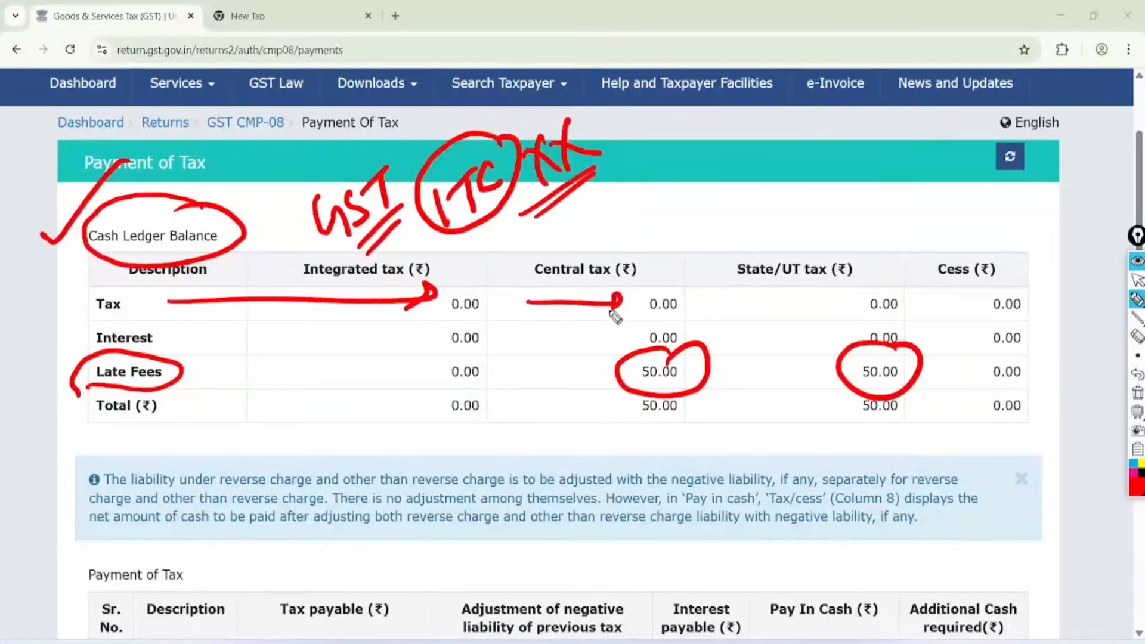
mouse_move(603, 383)
left_mouse_down()
mouse_move(593, 387)
mouse_move(528, 319)
mouse_move(542, 329)
left_mouse_up()
left_click(1137, 281)
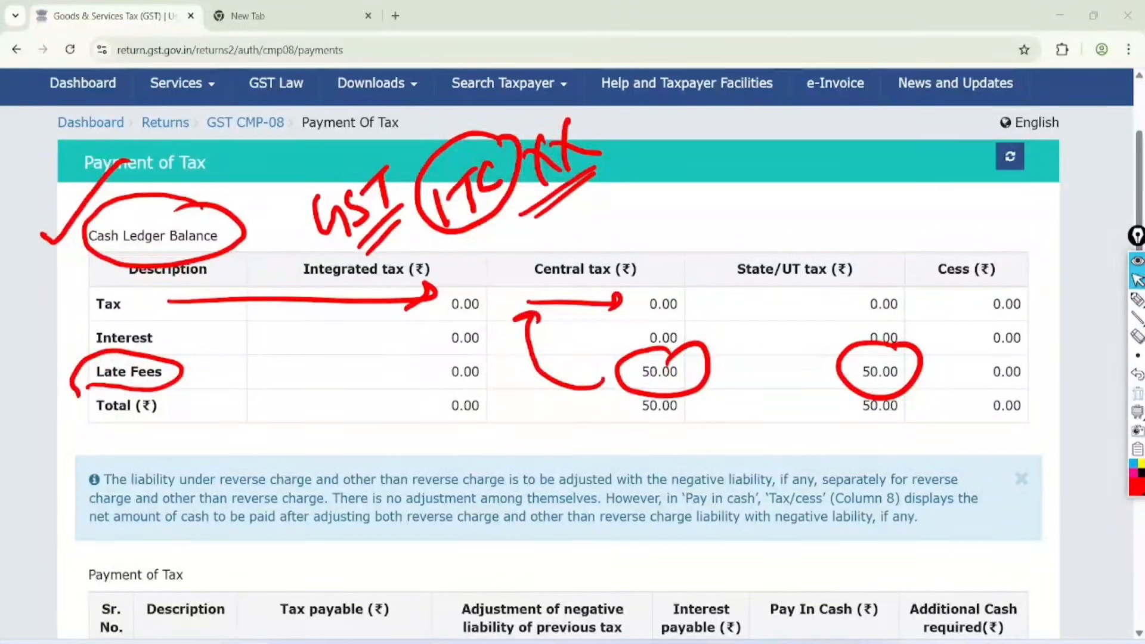
left_click(1137, 392)
- Circle Payment of Tax, Other than reverse charge, and the Central and State/UT tax rows with their payable amounts, and clear the marks
scroll(572, 358, "down", 8)
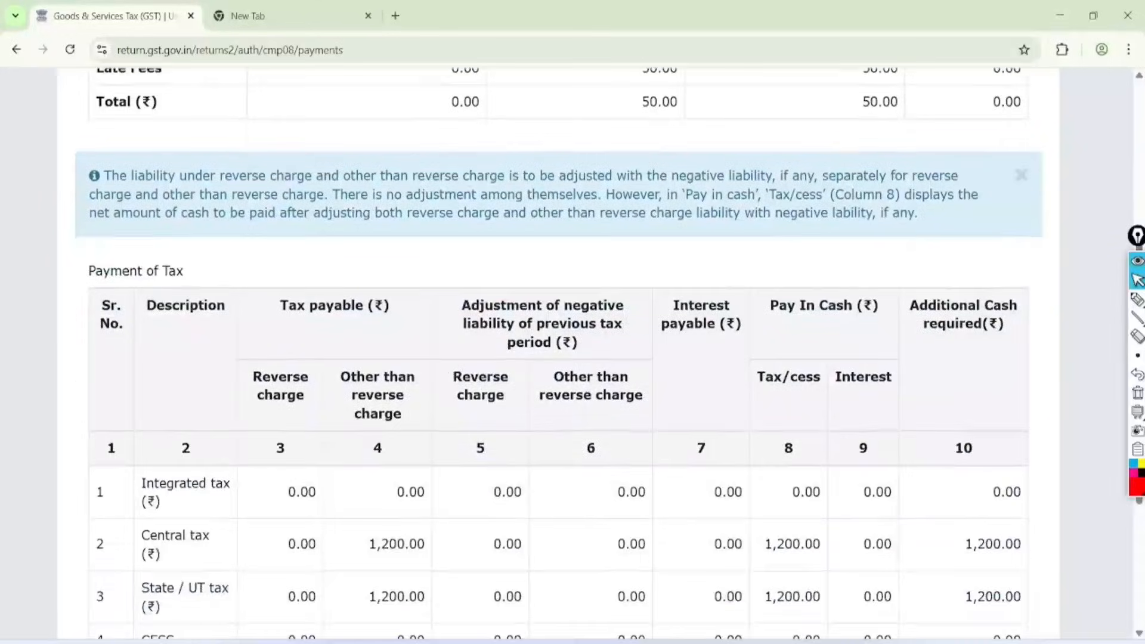
scroll(572, 358, "up", 1)
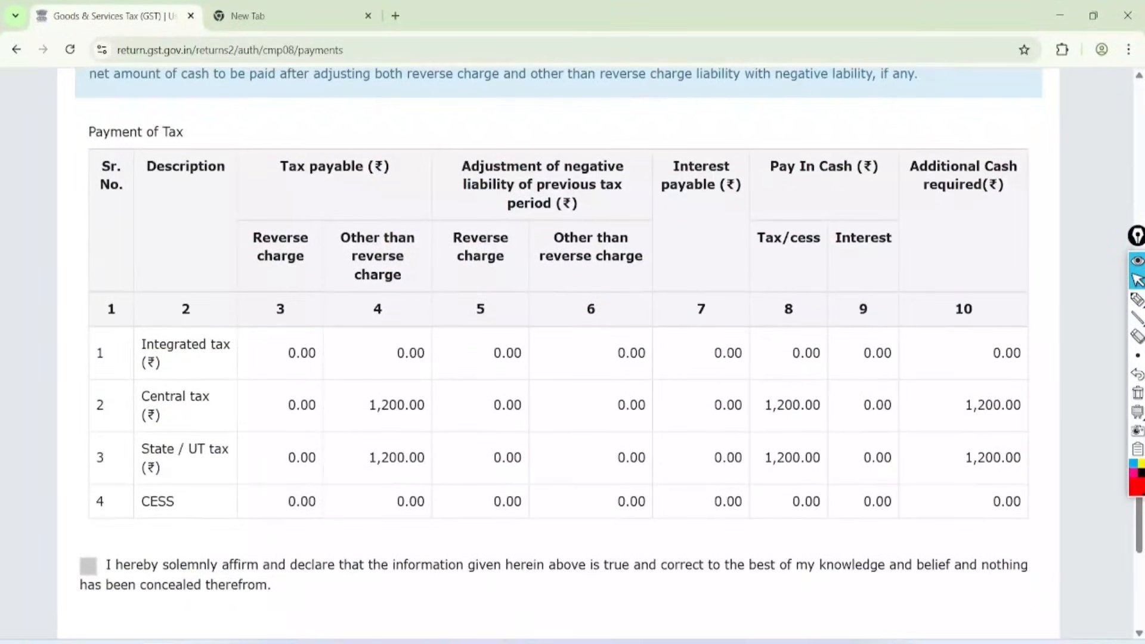
left_click(1137, 299)
mouse_move(182, 90)
left_mouse_down()
mouse_move(225, 133)
mouse_move(209, 71)
left_mouse_up()
mouse_move(198, 374)
left_mouse_down()
mouse_move(128, 407)
mouse_move(170, 396)
left_mouse_up()
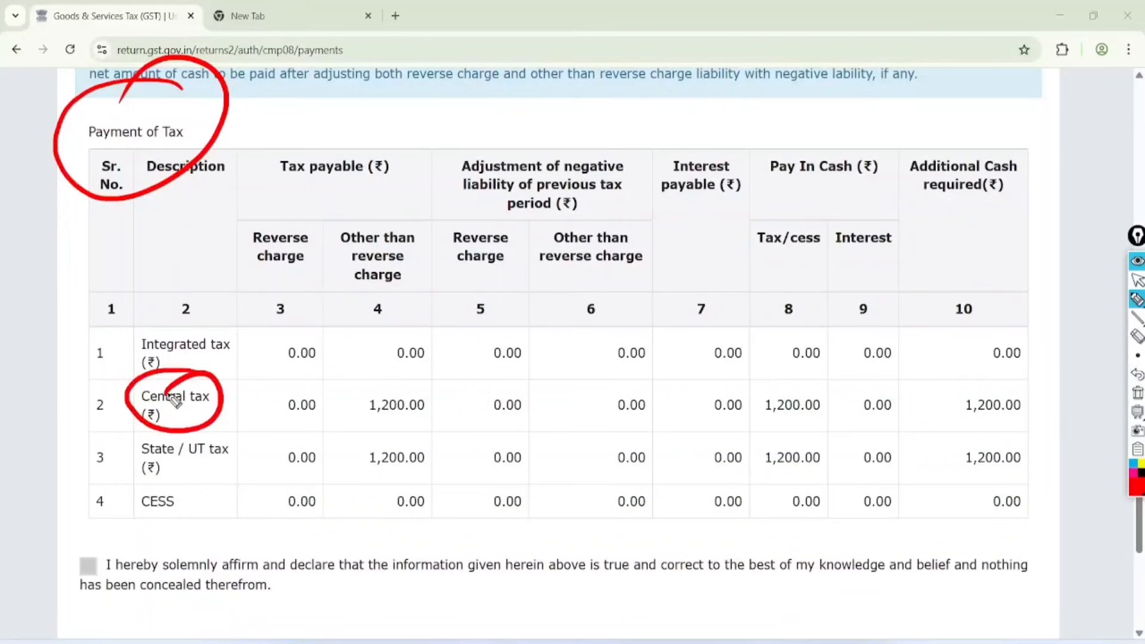
mouse_move(411, 206)
left_mouse_down()
mouse_move(337, 280)
mouse_move(364, 220)
left_mouse_up()
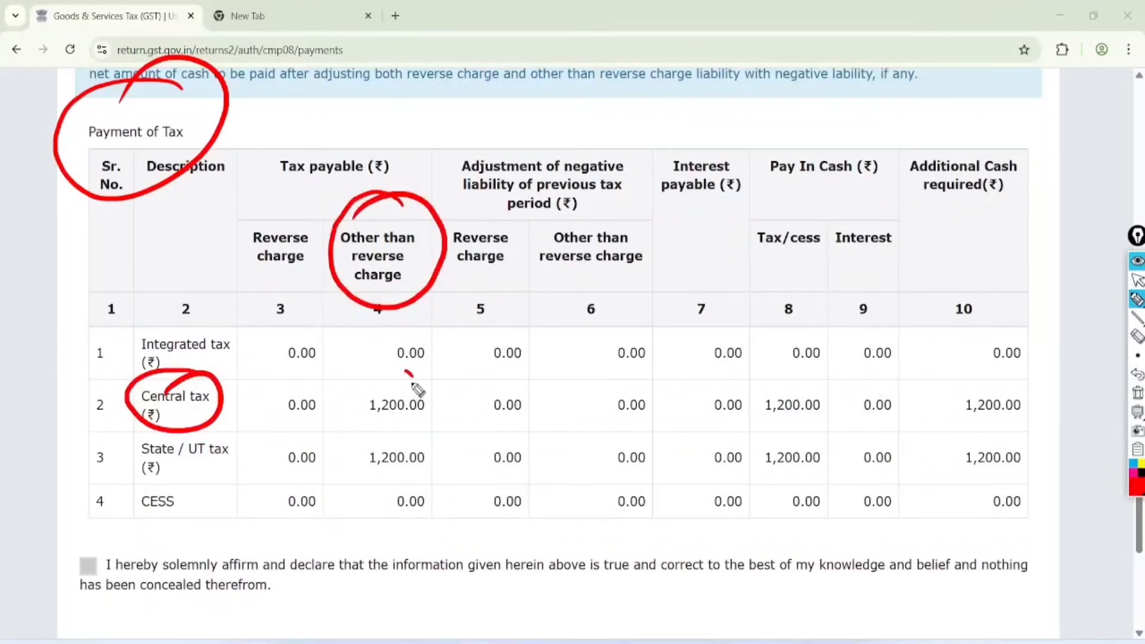
left_click_drag(412, 385, 386, 375)
mouse_move(170, 420)
left_mouse_down()
mouse_move(116, 462)
mouse_move(156, 459)
left_mouse_up()
left_click_drag(411, 419, 356, 458)
left_click(1137, 279)
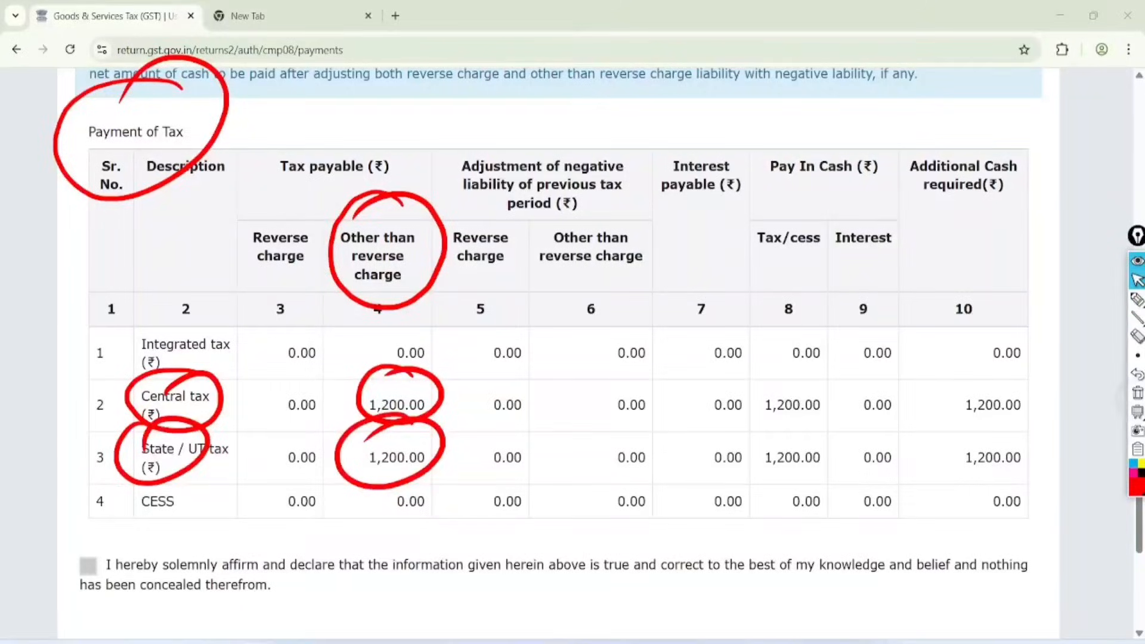
- Create a challan for the tax payable from the Payment of Tax page
scroll(572, 358, "down", 5)
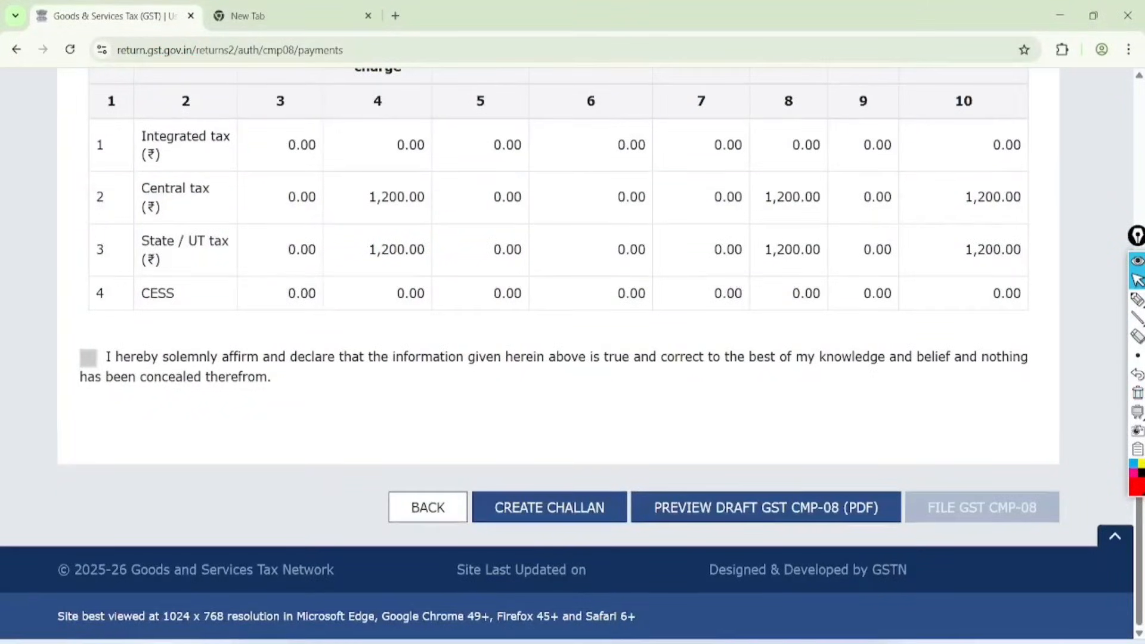
left_click(1137, 317)
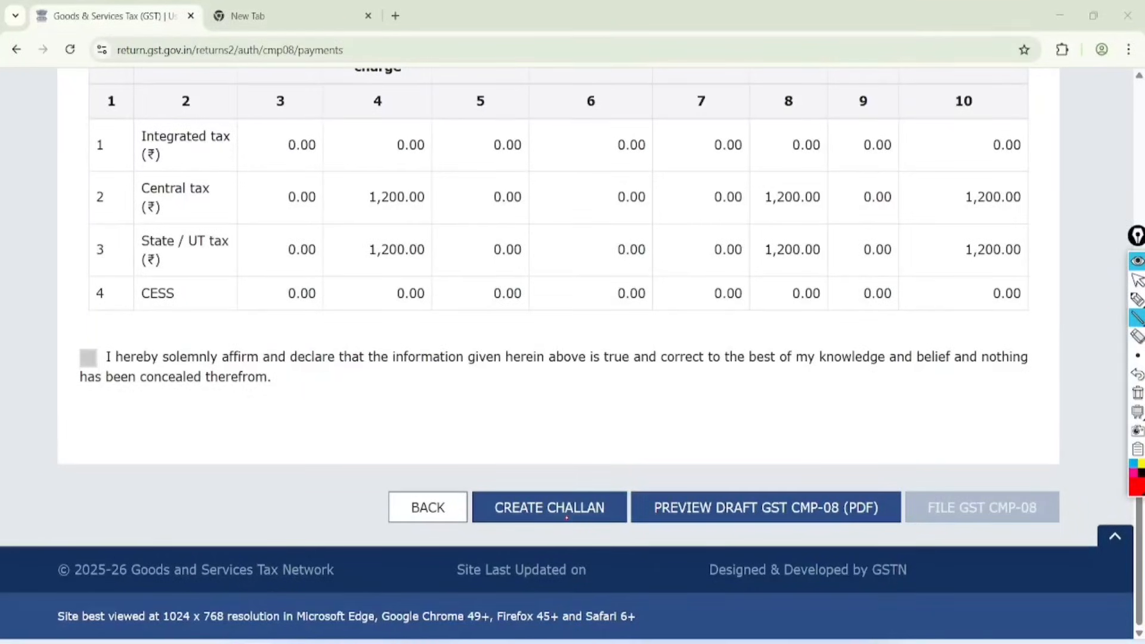
key("ctrl+shift+1")
left_click(567, 518)
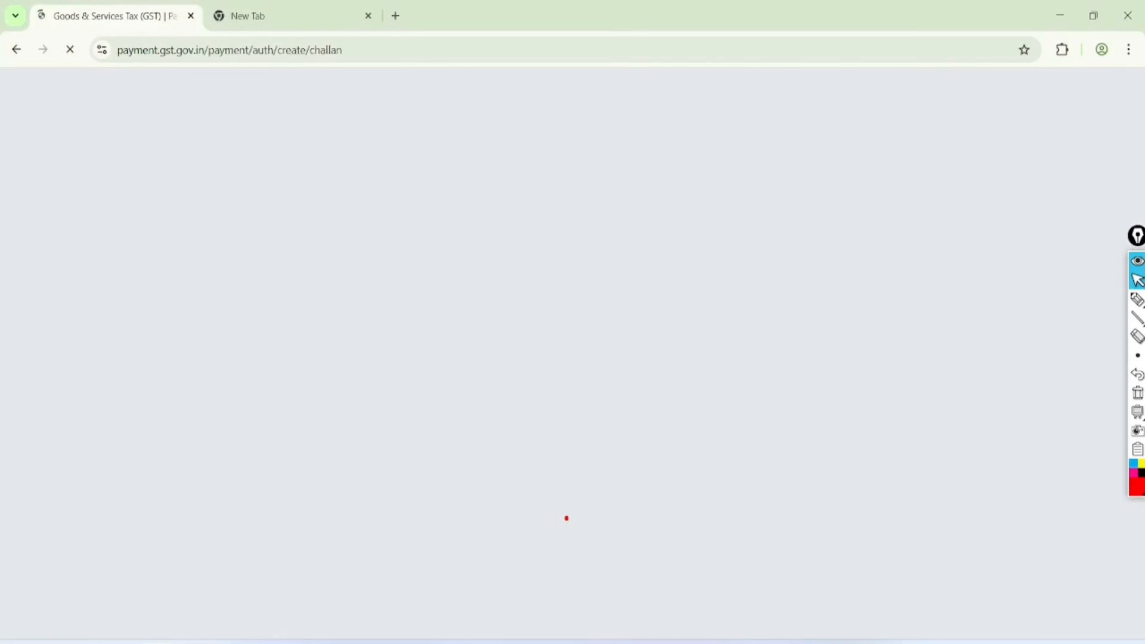
- Underline the breadcrumb entries, Any other payment and Details of Deposit with the pen, and circle Reason For Challan
key("ctrl+shift+2")
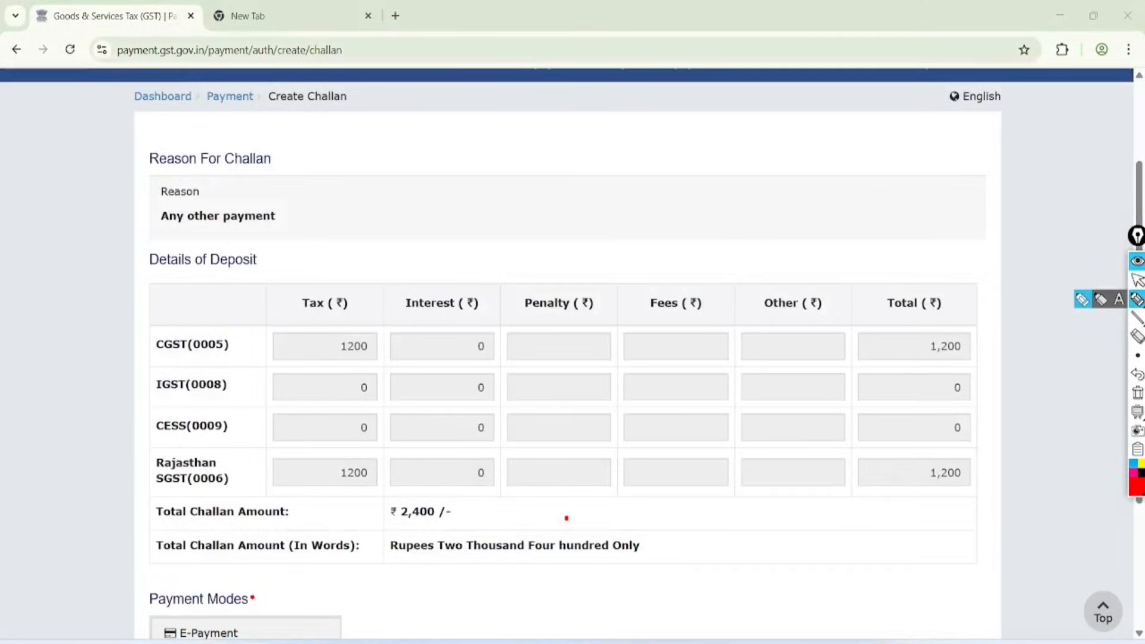
mouse_move(138, 112)
left_mouse_down()
mouse_move(179, 100)
mouse_move(356, 101)
left_mouse_up()
mouse_move(280, 132)
left_mouse_down()
mouse_move(147, 173)
mouse_move(325, 145)
mouse_move(236, 140)
left_mouse_up()
left_click_drag(136, 232, 287, 230)
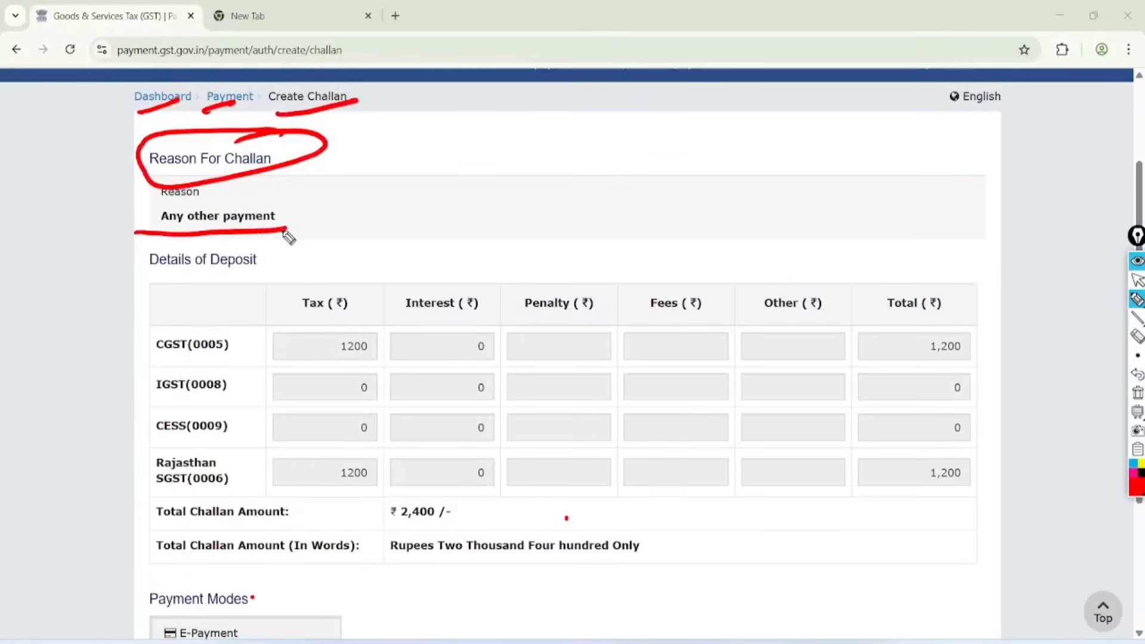
left_click_drag(131, 281, 261, 278)
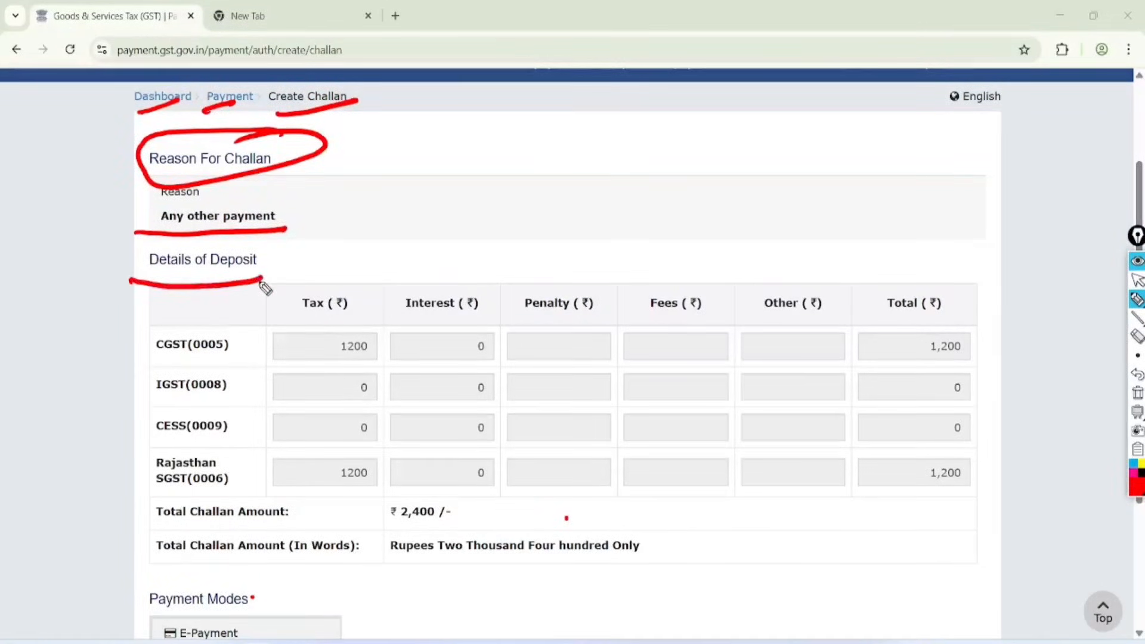
- Circle the CGST and SGST tax amounts and the total challan amount, and clear all pen marks
mouse_move(367, 316)
left_mouse_down()
mouse_move(338, 365)
mouse_move(352, 298)
left_mouse_up()
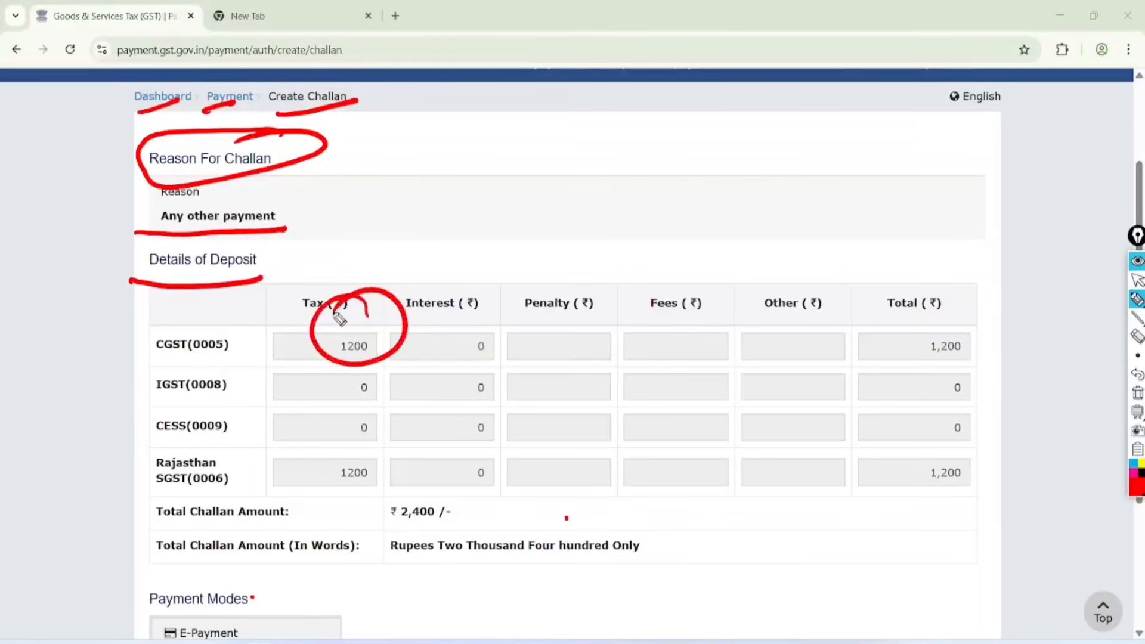
mouse_move(376, 422)
left_mouse_down()
mouse_move(389, 434)
mouse_move(331, 442)
left_mouse_up()
mouse_move(465, 513)
left_mouse_down()
mouse_move(440, 480)
mouse_move(412, 490)
left_mouse_up()
left_click(1138, 279)
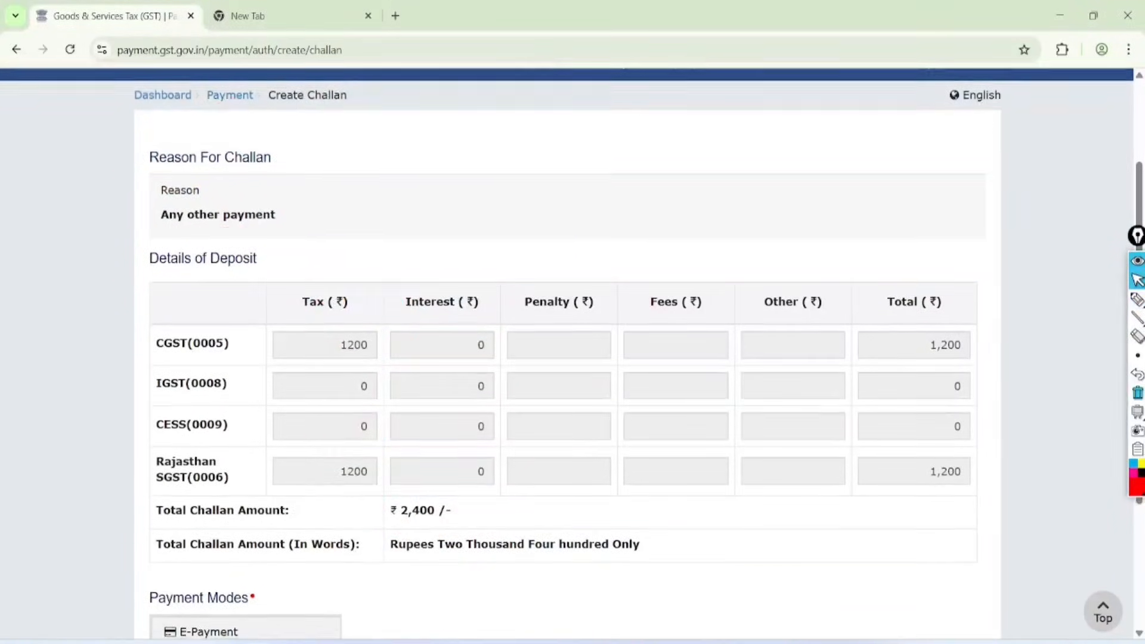
- Generate the challan with E-Payment as the payment mode, and circle the success message with the pen
scroll(573, 352, "down", 3)
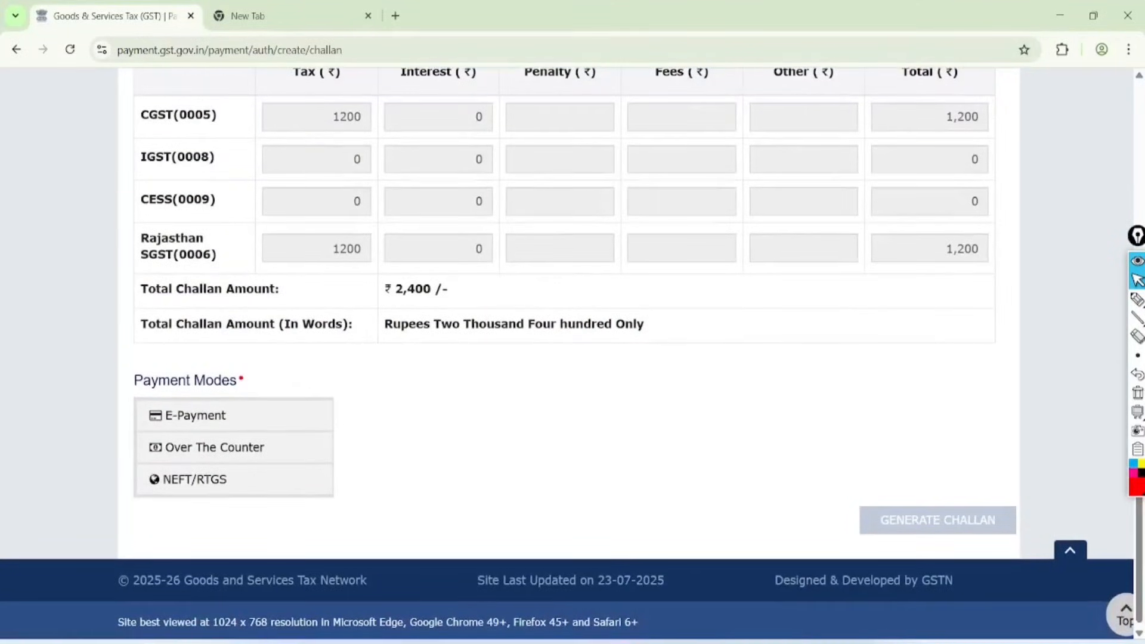
left_click(233, 415)
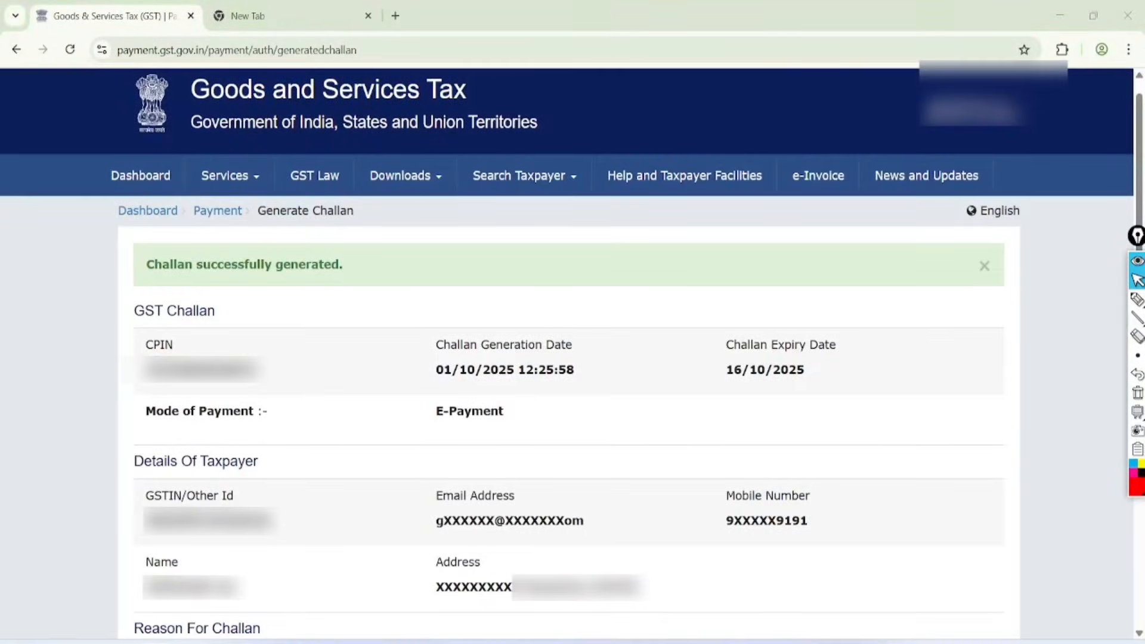
left_click(1137, 300)
mouse_move(301, 199)
left_mouse_down()
mouse_move(164, 301)
mouse_move(233, 217)
left_mouse_up()
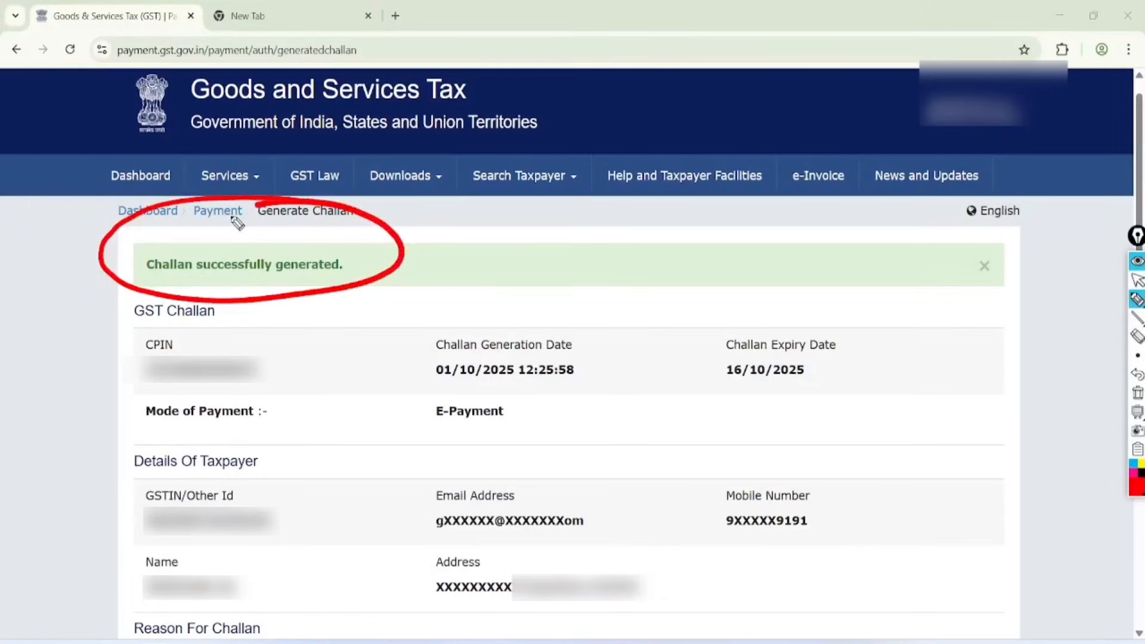
- Select BHIM UPI as the mode of e-payment and KOTAK MAHINDRA BANK LIMITED as the bank
scroll(573, 358, "down", 13)
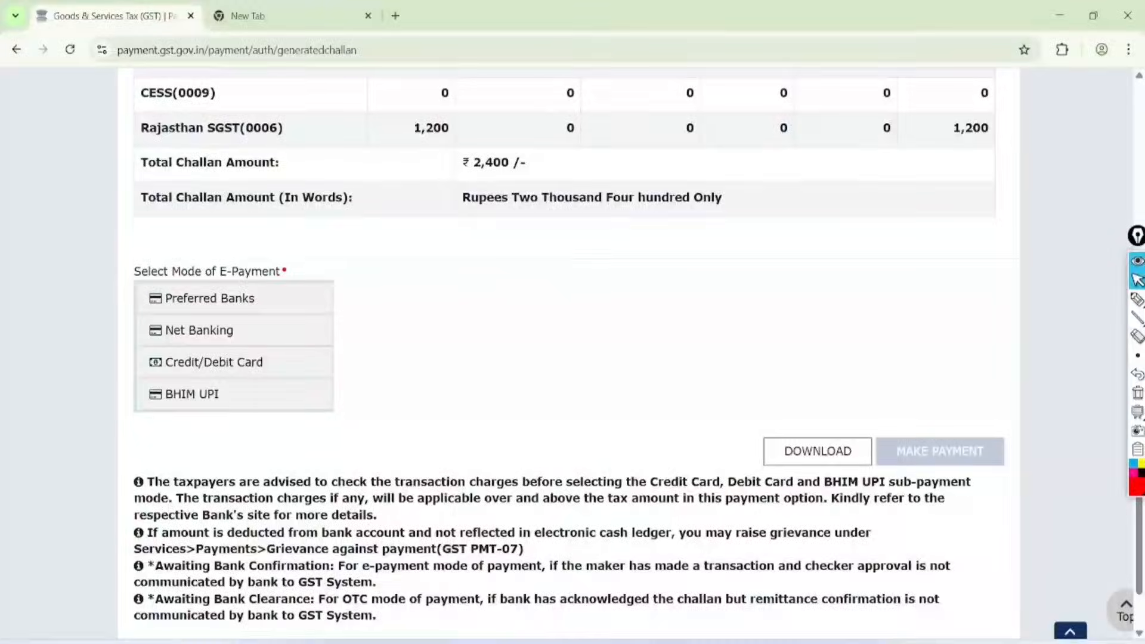
scroll(572, 358, "down", 2)
key("ctrl+plus")
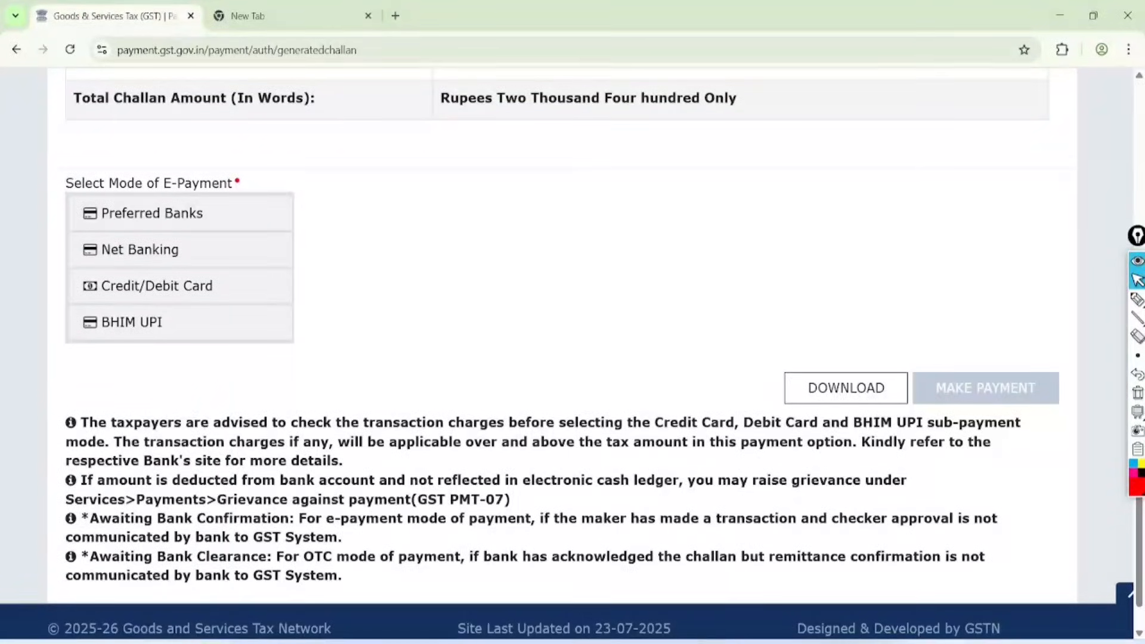
left_click(132, 322)
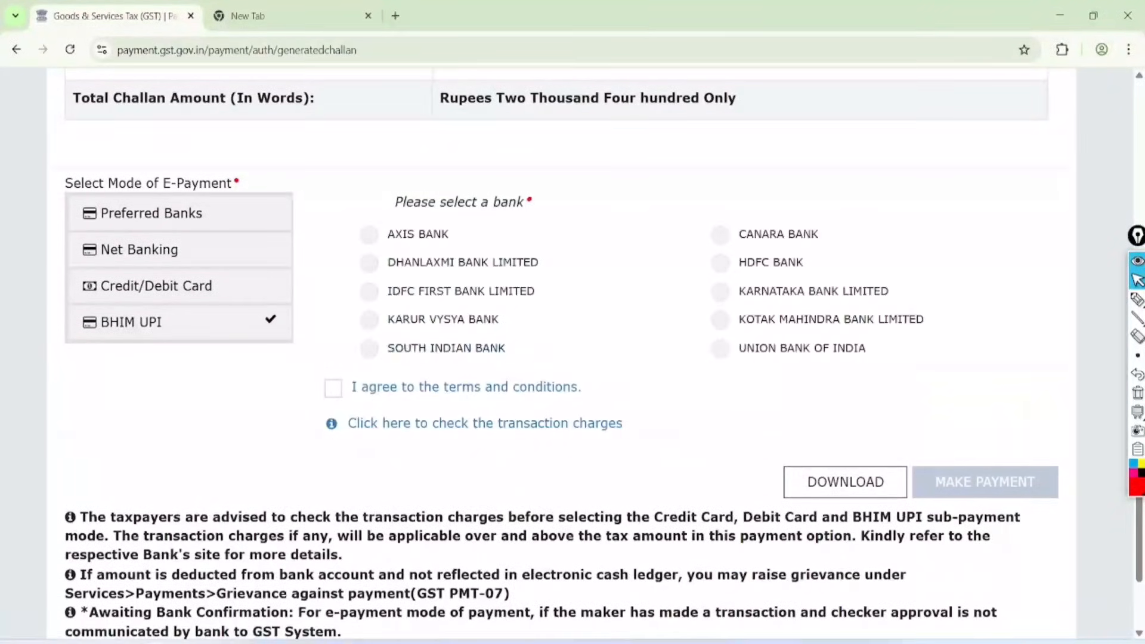
key("ctrl+plus")
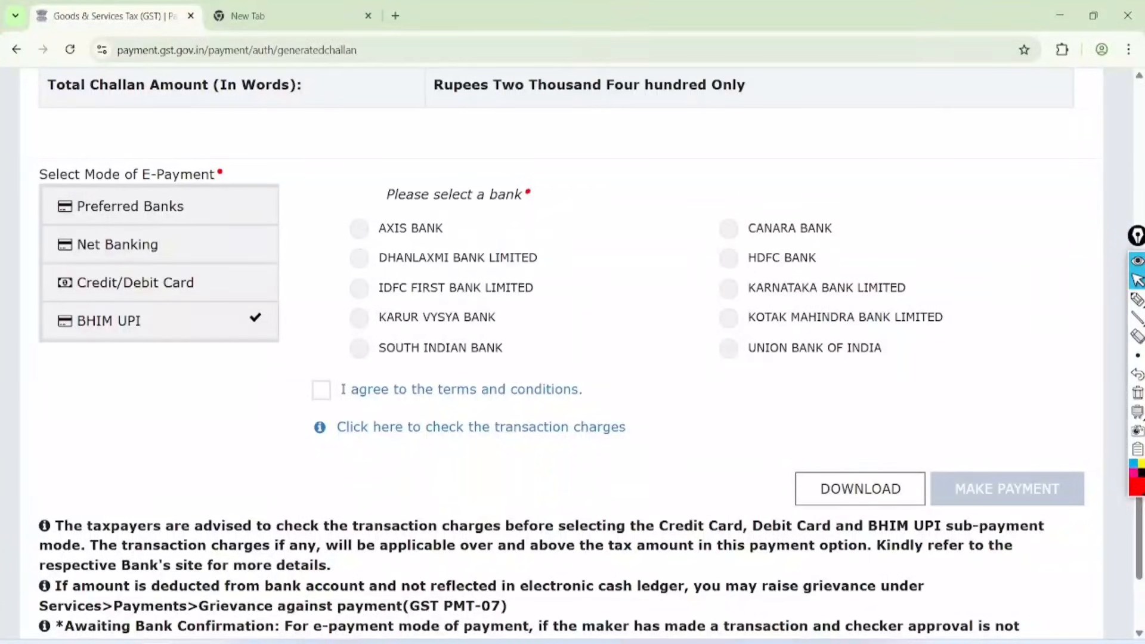
left_click(728, 289)
left_click(729, 318)
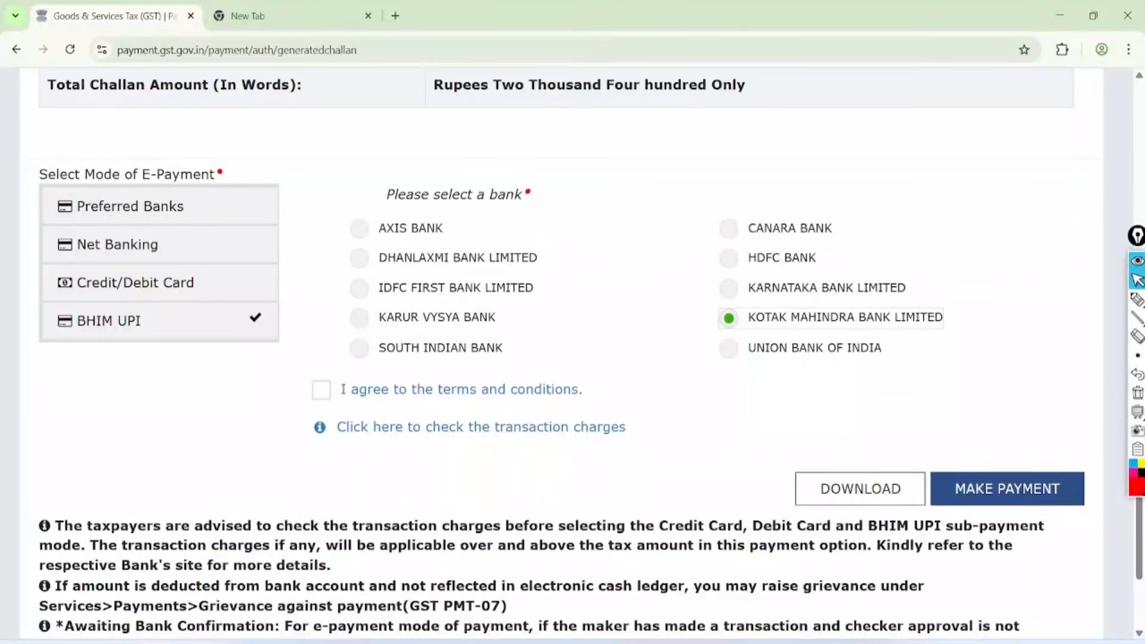
- Circle the terms and conditions checkbox with the pen, clear the mark, and agree to the terms and conditions
left_click(1137, 300)
mouse_move(350, 342)
left_mouse_down()
mouse_move(289, 374)
mouse_move(334, 362)
left_mouse_up()
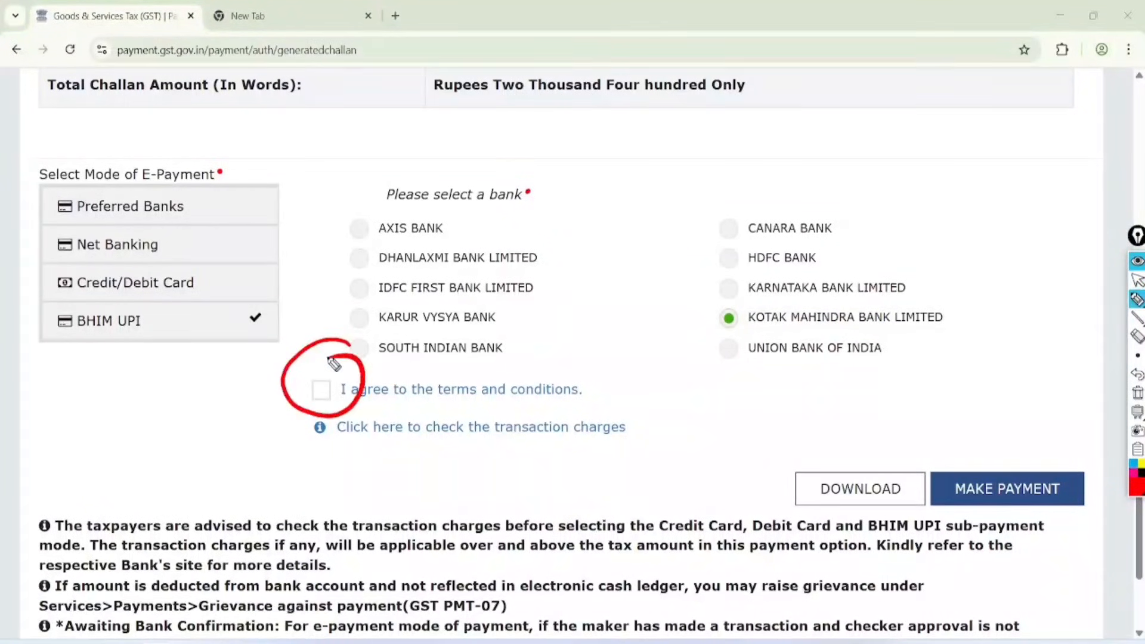
left_click(1137, 280)
left_click(1137, 393)
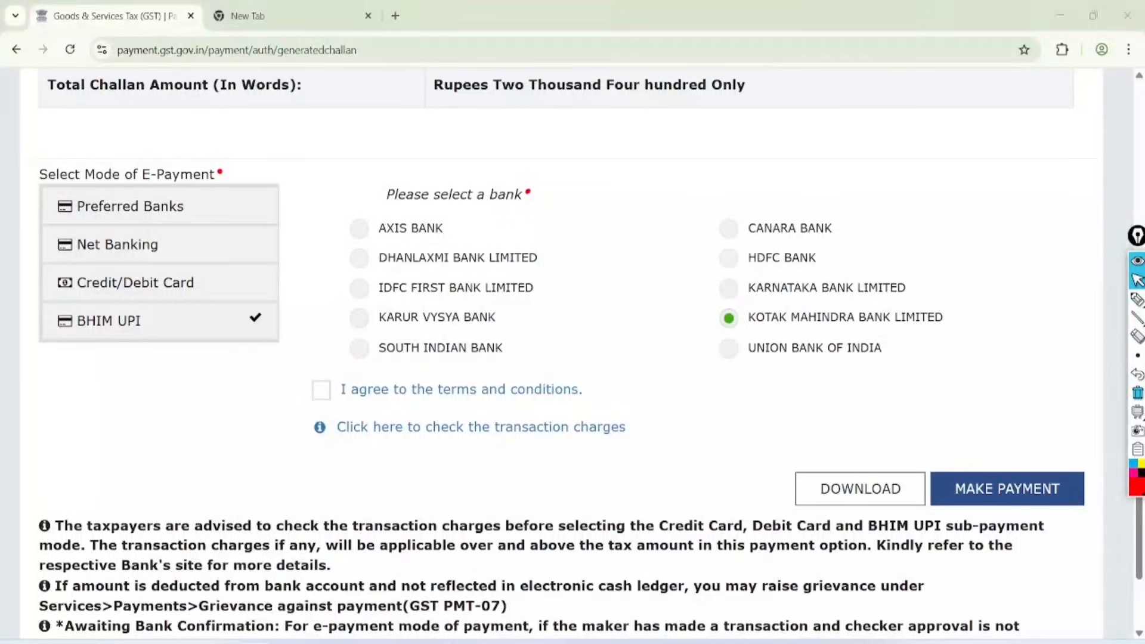
left_click(321, 390)
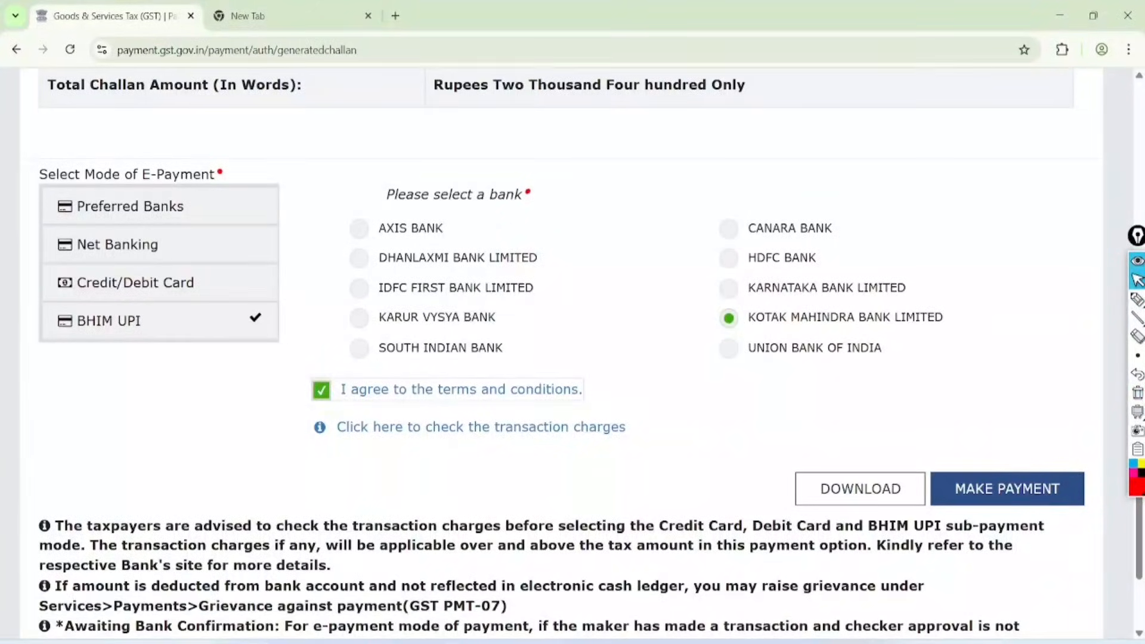
- Start the challan payment, accept the Kotak payment page's terms and conditions, and skip providing the mobile number and email ID
left_click(1007, 489)
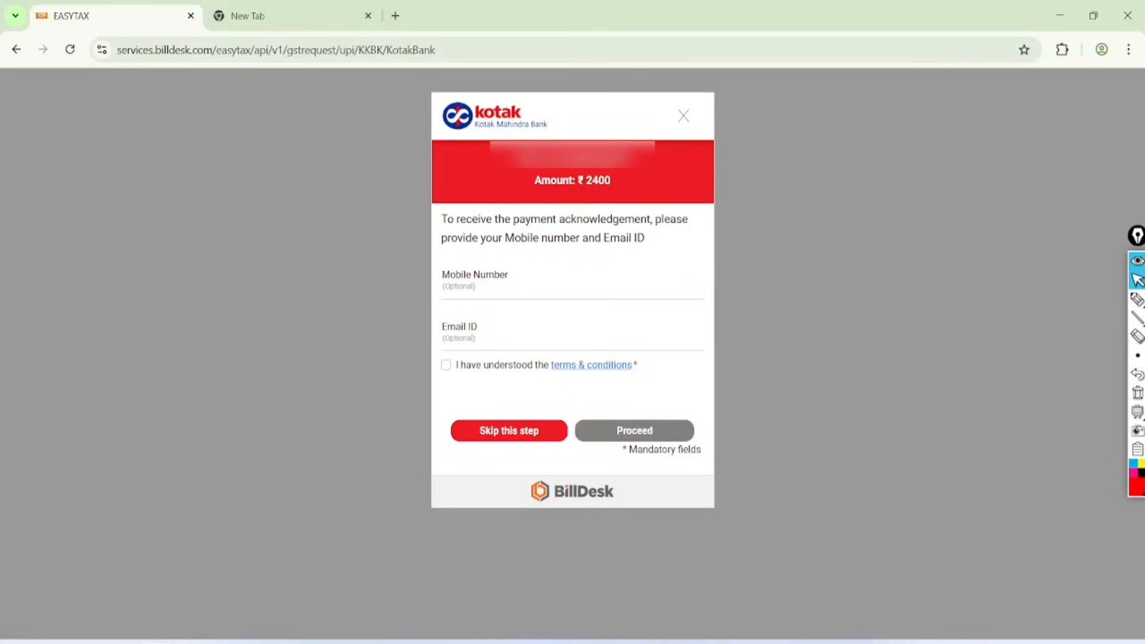
left_click(446, 365)
left_click(508, 431)
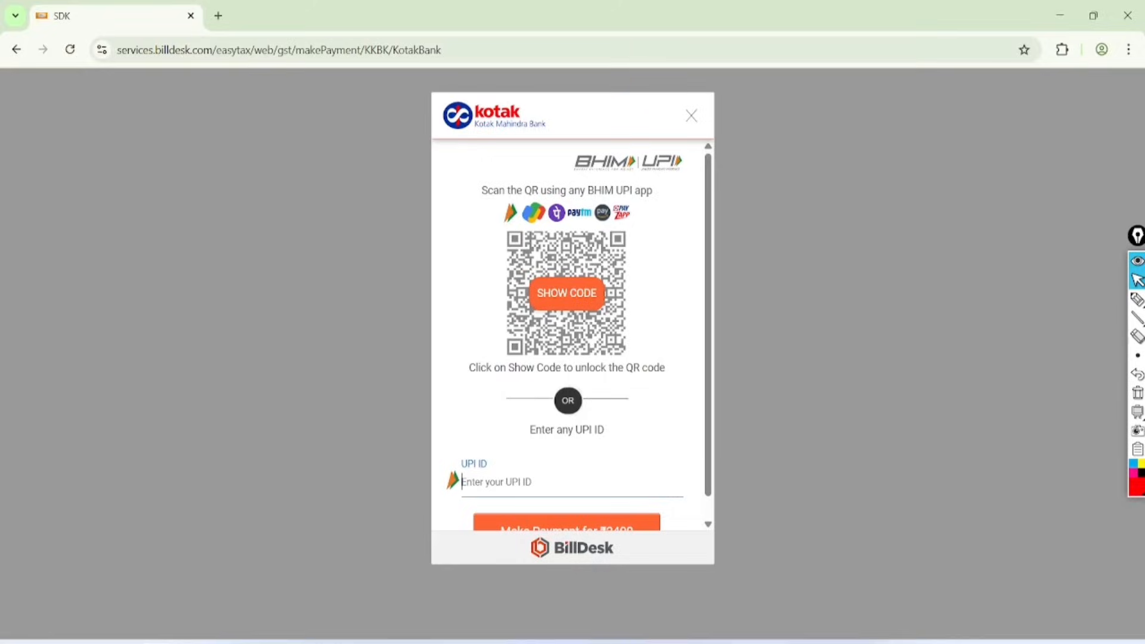
- Circle the BHIM UPI QR code section with the pen, clear the mark, and unlock the QR code
left_click(1137, 300)
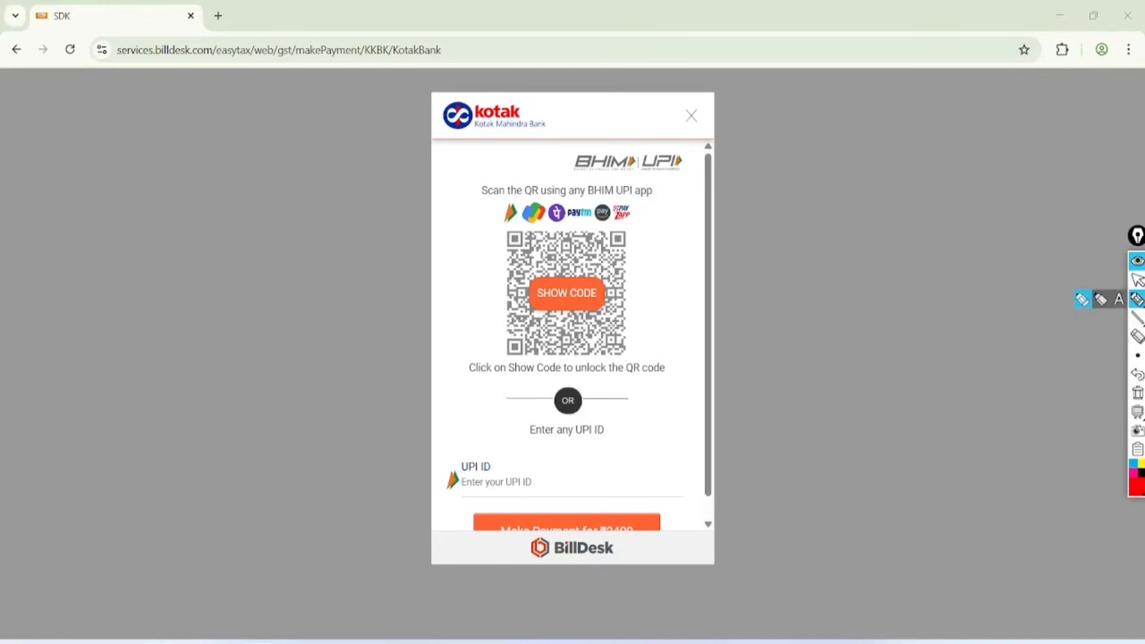
mouse_move(620, 176)
left_mouse_down()
mouse_move(611, 174)
mouse_move(636, 355)
mouse_move(577, 220)
left_mouse_up()
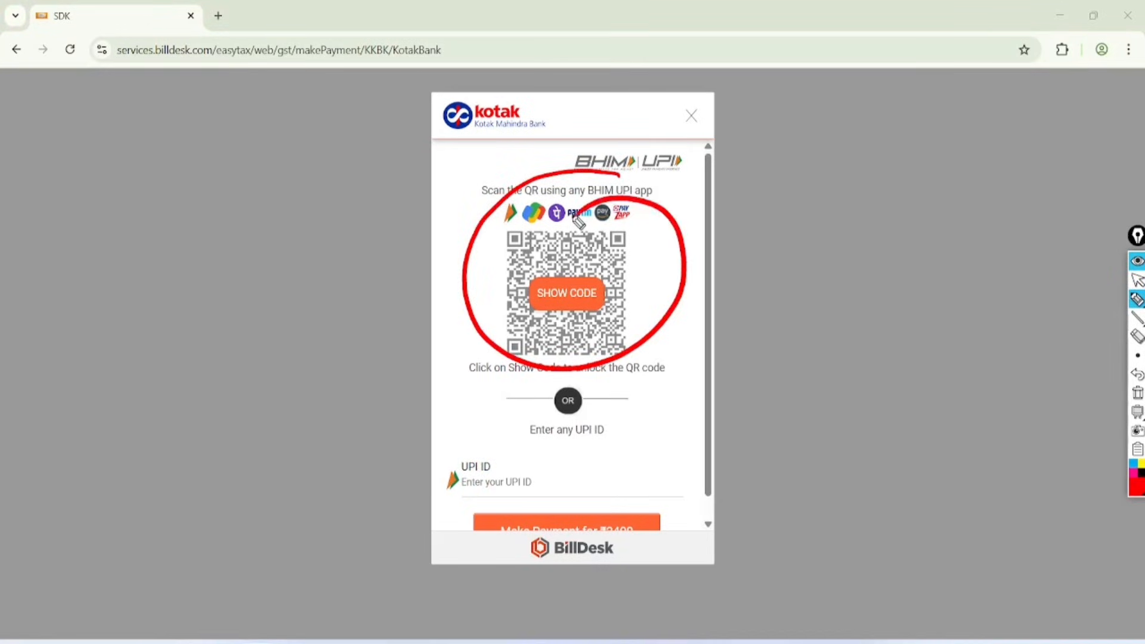
left_click(1137, 280)
left_click(1138, 392)
left_click(566, 293)
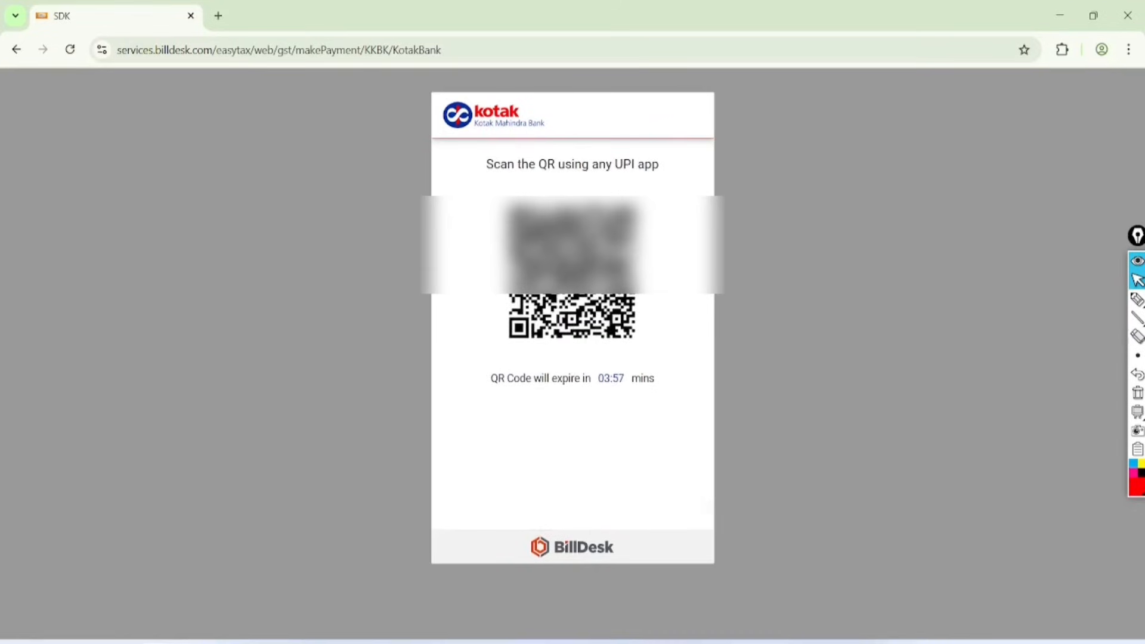
- Draw a pen circle around the centre of the payment page and clear the mark
left_click(1137, 300)
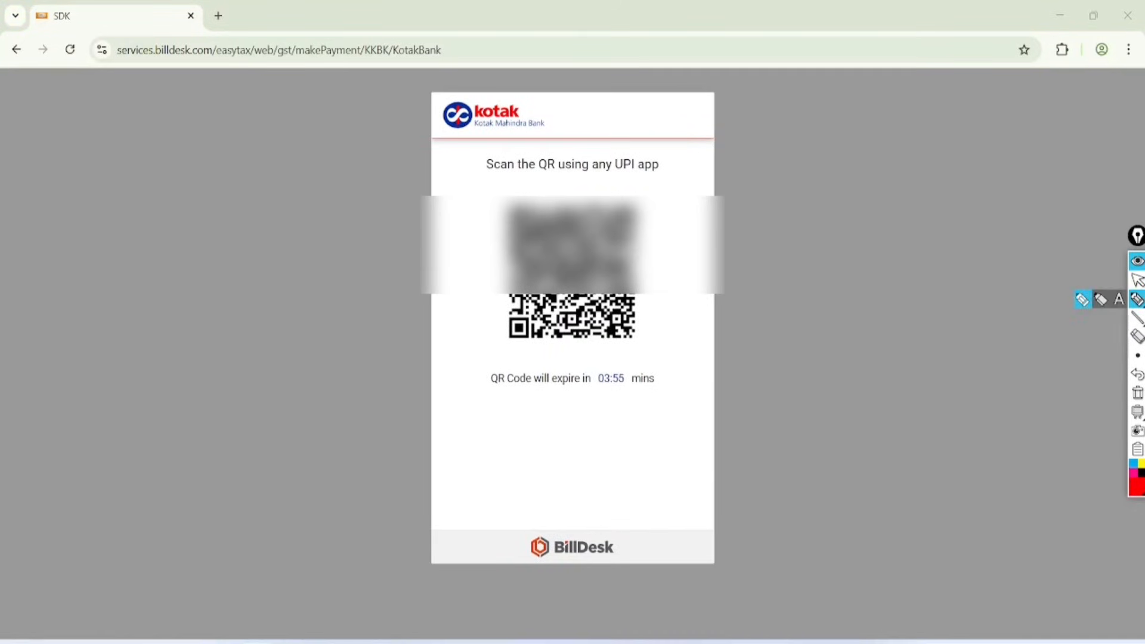
mouse_move(576, 372)
left_mouse_down()
mouse_move(613, 467)
mouse_move(520, 371)
left_mouse_up()
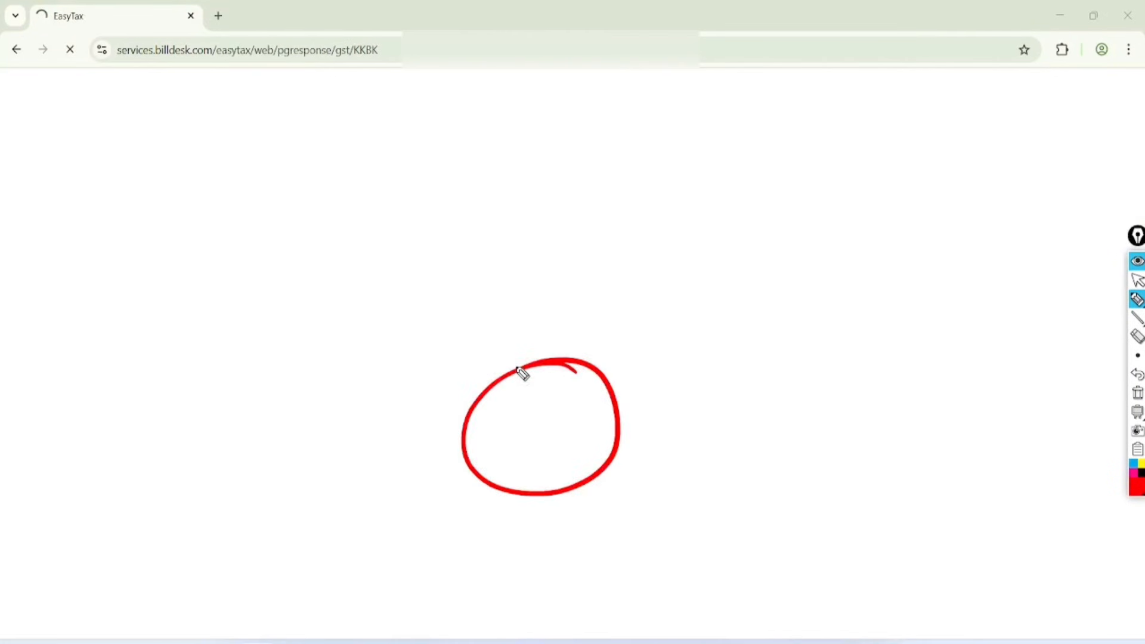
left_click(1137, 280)
left_click(1138, 393)
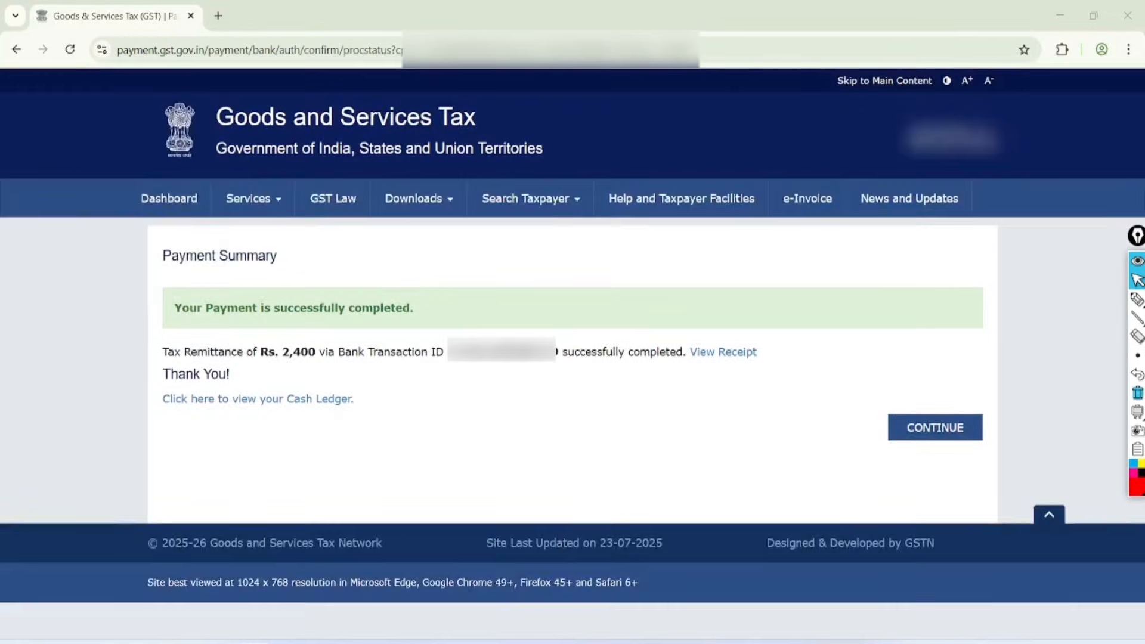
- Circle the payment success message, underline the remitted amount and bank transaction ID, mark the receipt and cash ledger links, and clear all pen marks
left_click(1138, 300)
mouse_move(153, 320)
left_mouse_down()
mouse_move(238, 332)
mouse_move(388, 289)
mouse_move(134, 335)
left_mouse_up()
left_click_drag(273, 368, 342, 360)
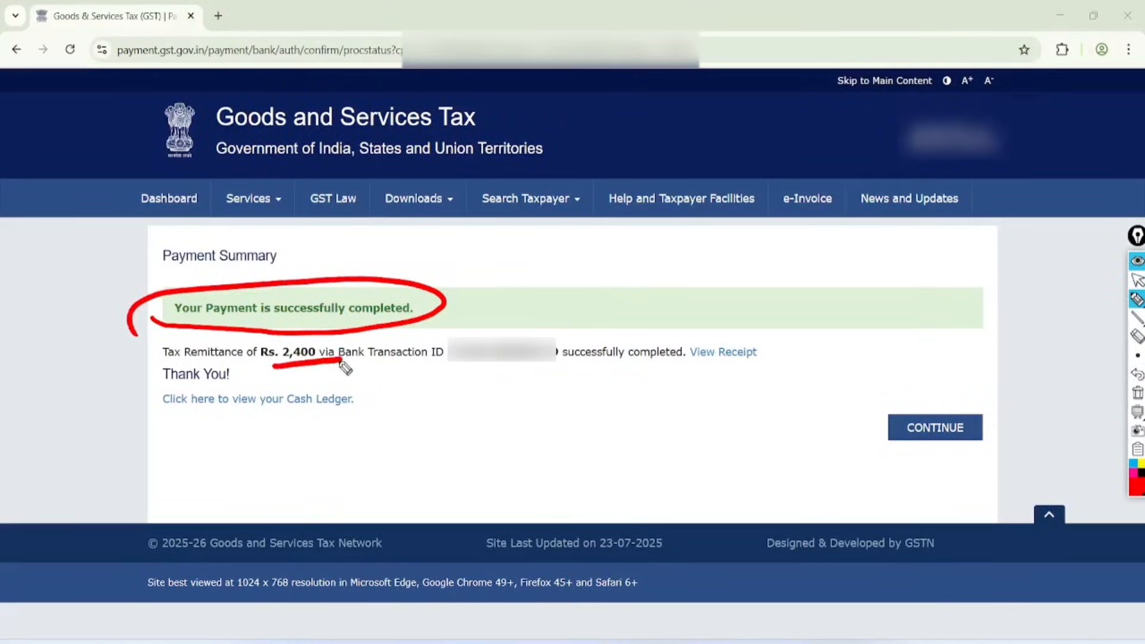
left_click(429, 369)
left_click_drag(429, 368, 558, 369)
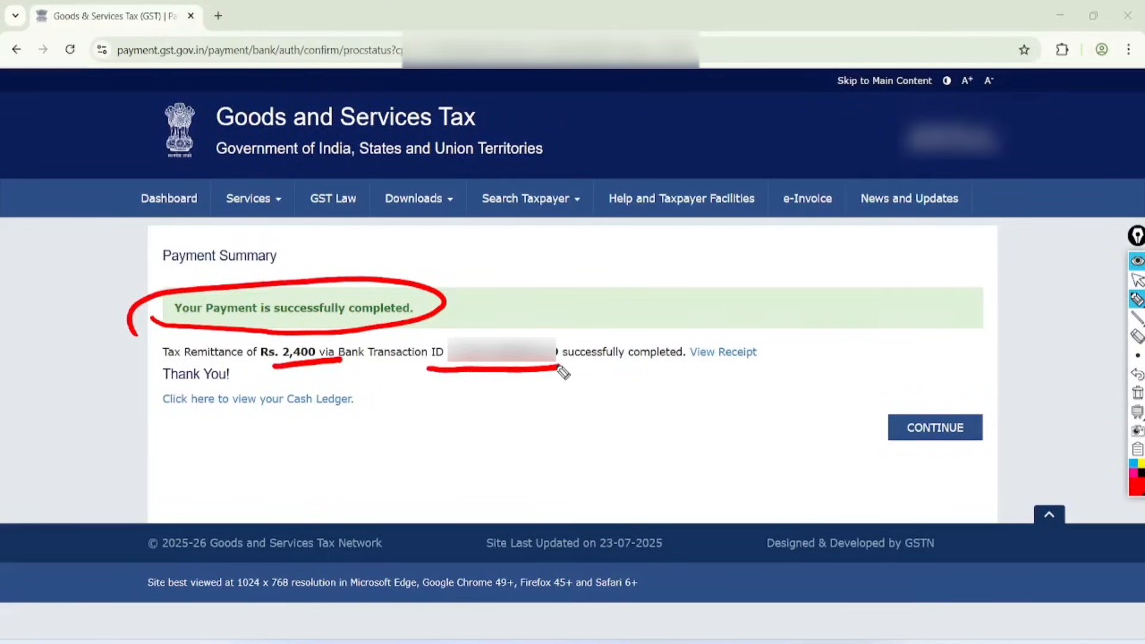
mouse_move(710, 310)
left_mouse_down()
mouse_move(742, 315)
mouse_move(704, 317)
mouse_move(703, 298)
left_mouse_up()
mouse_move(159, 427)
left_mouse_down()
mouse_move(388, 399)
mouse_move(158, 437)
left_mouse_up()
left_click(1137, 392)
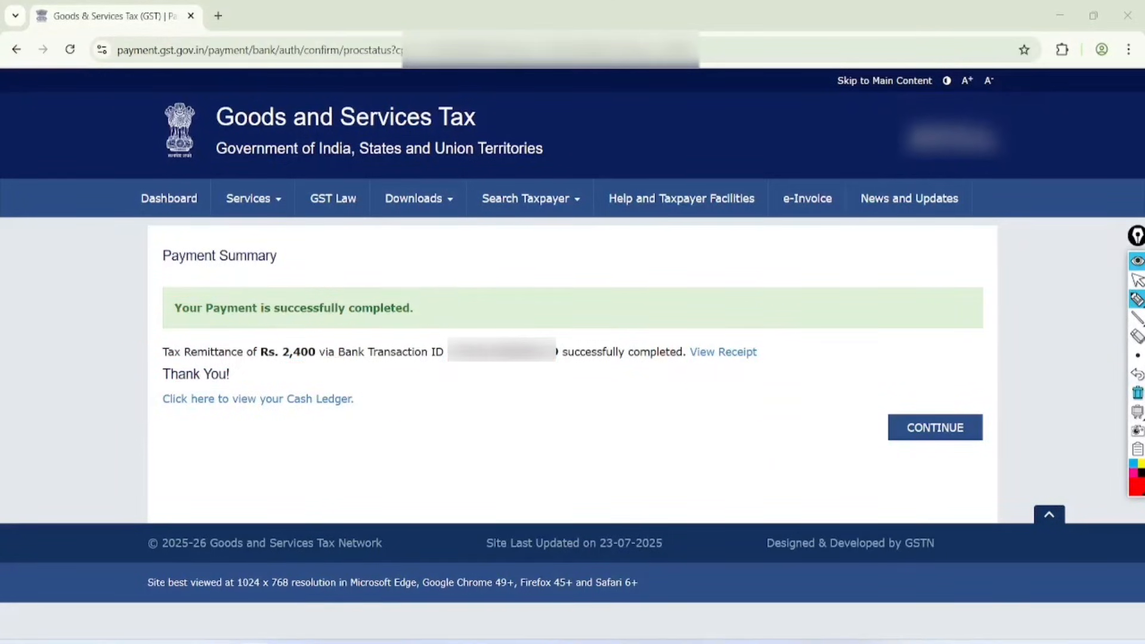
- Continue to the Payment of Tax page and mark its heading, the Cash Ledger Balance table and its central and State/UT tax amounts with the pen
left_click(942, 426)
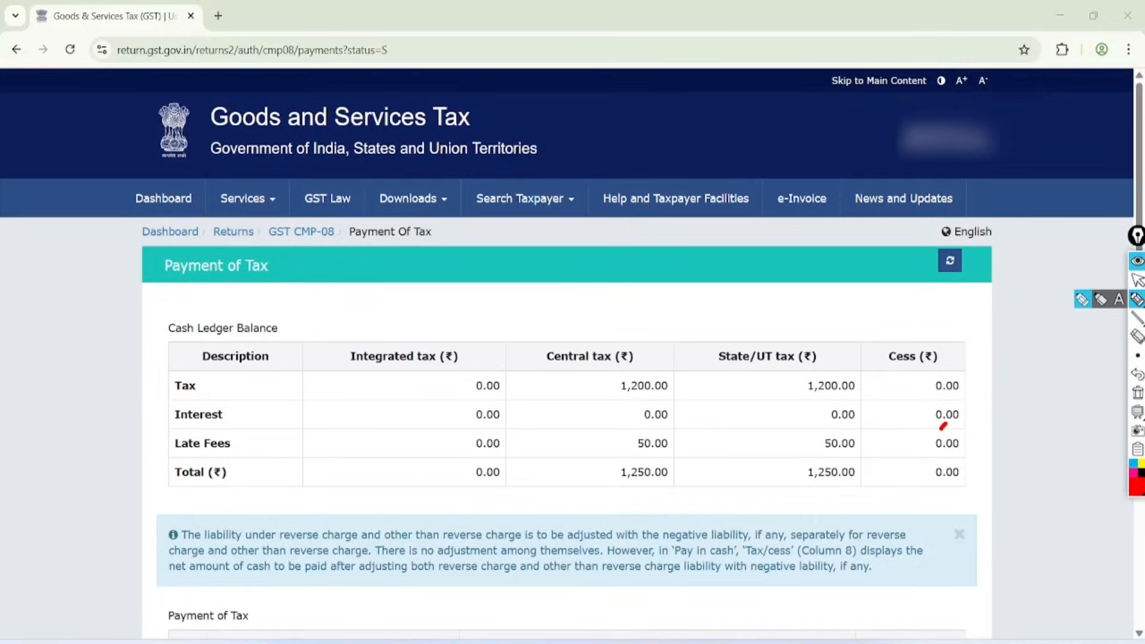
mouse_move(262, 220)
left_mouse_down()
mouse_move(148, 262)
mouse_move(254, 244)
left_mouse_up()
mouse_move(265, 305)
left_mouse_down()
mouse_move(148, 328)
mouse_move(236, 349)
left_mouse_up()
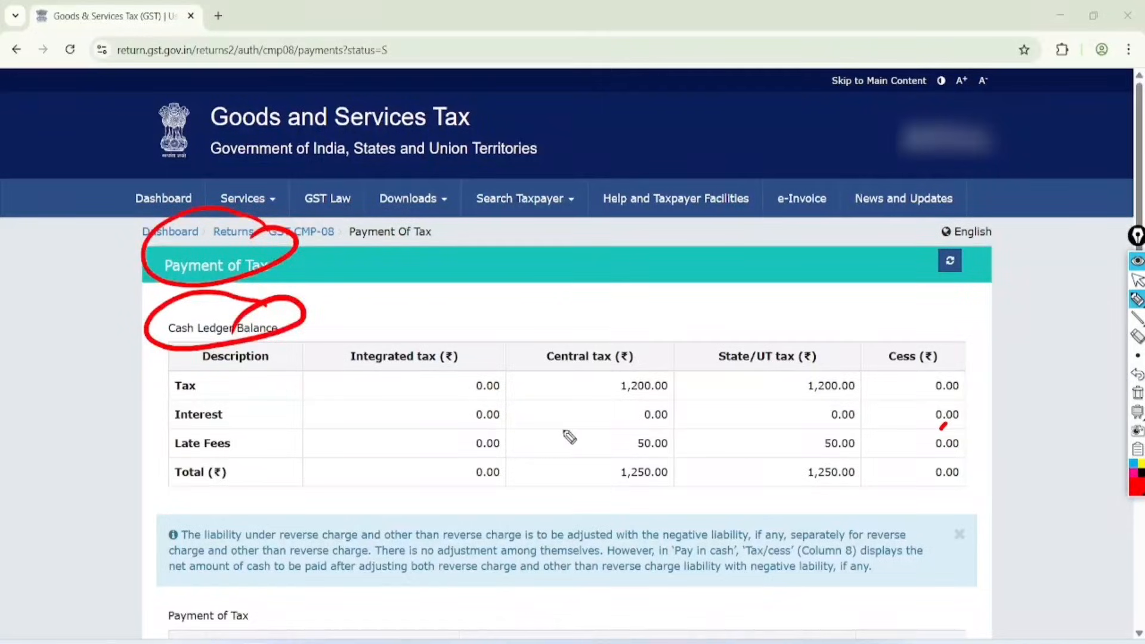
mouse_move(668, 361)
left_mouse_down()
mouse_move(626, 358)
mouse_move(687, 391)
mouse_move(635, 358)
left_mouse_up()
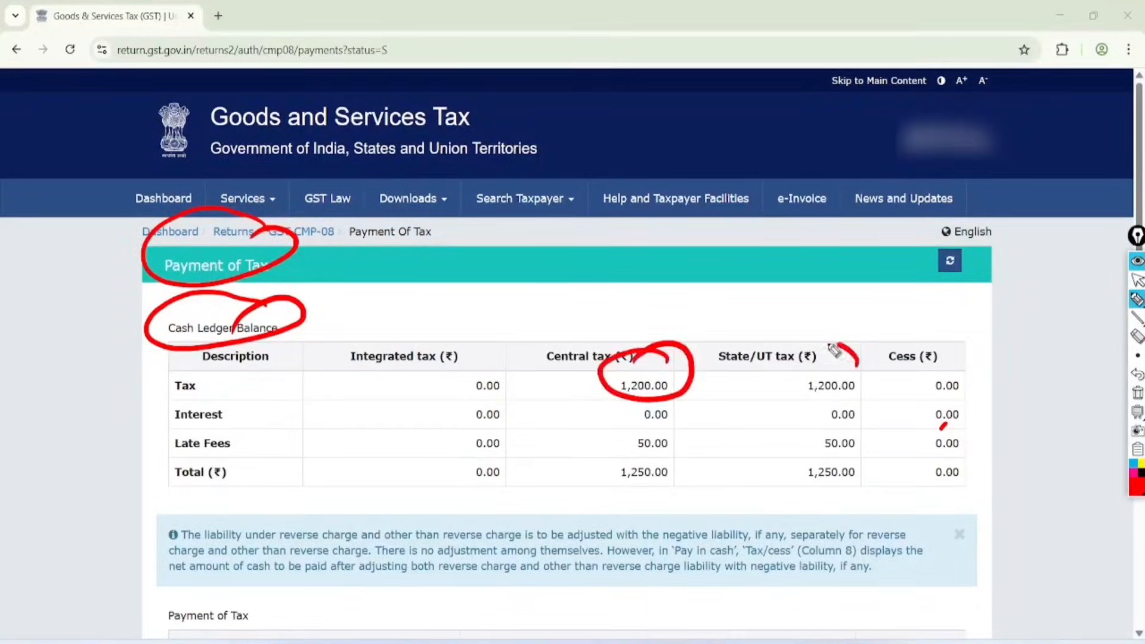
left_click_drag(831, 352, 835, 368)
mouse_move(1137, 300)
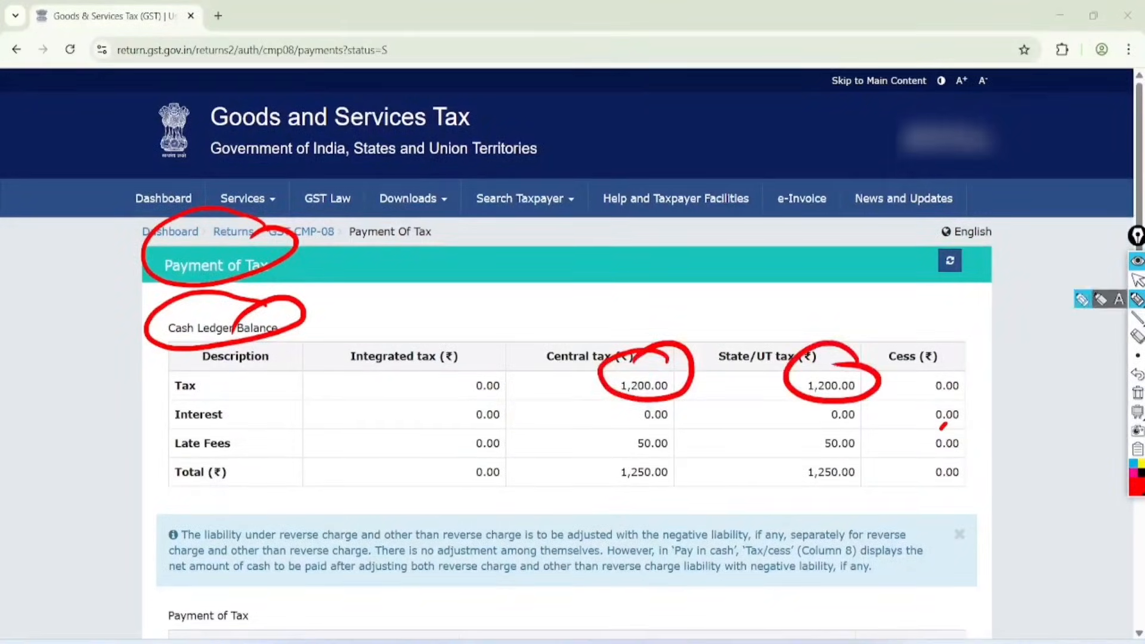
left_click(1137, 412)
left_click_drag(98, 475, 81, 225)
left_click(1138, 411)
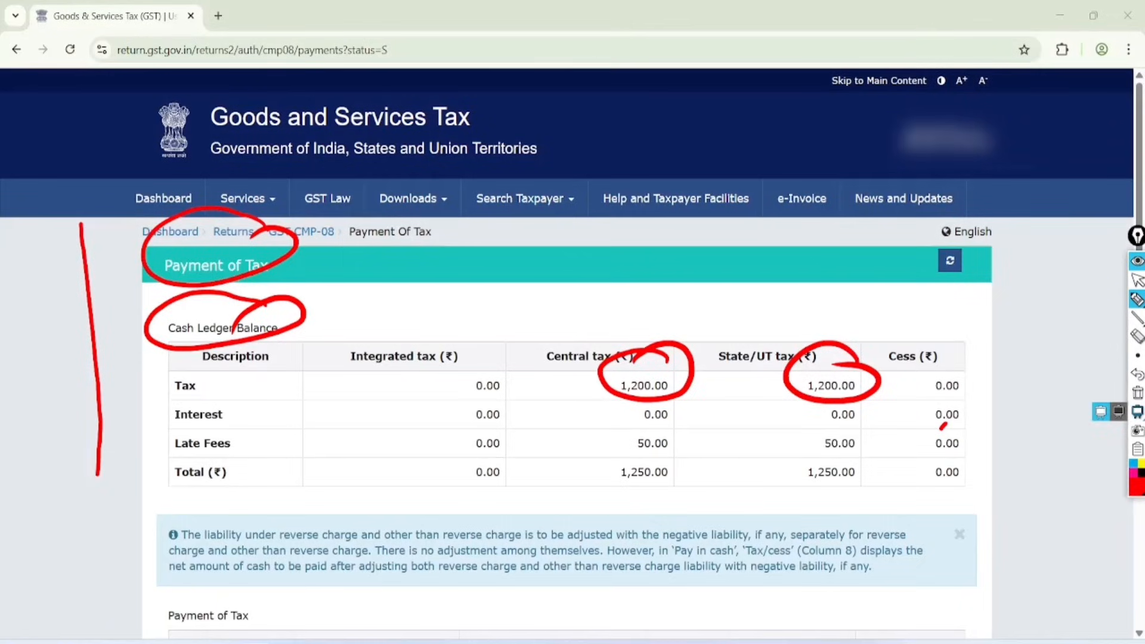
- Affirm the declaration below the Payment of Tax table and select the authorised signatory
scroll(572, 358, "down", 5)
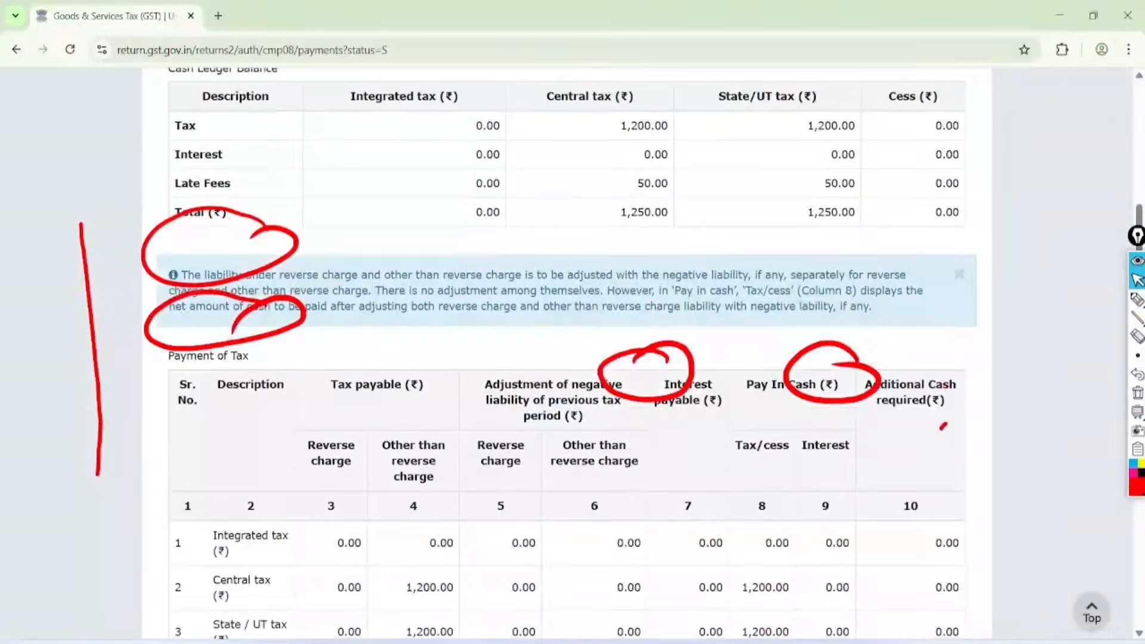
scroll(573, 357, "down", 5)
left_click(168, 402)
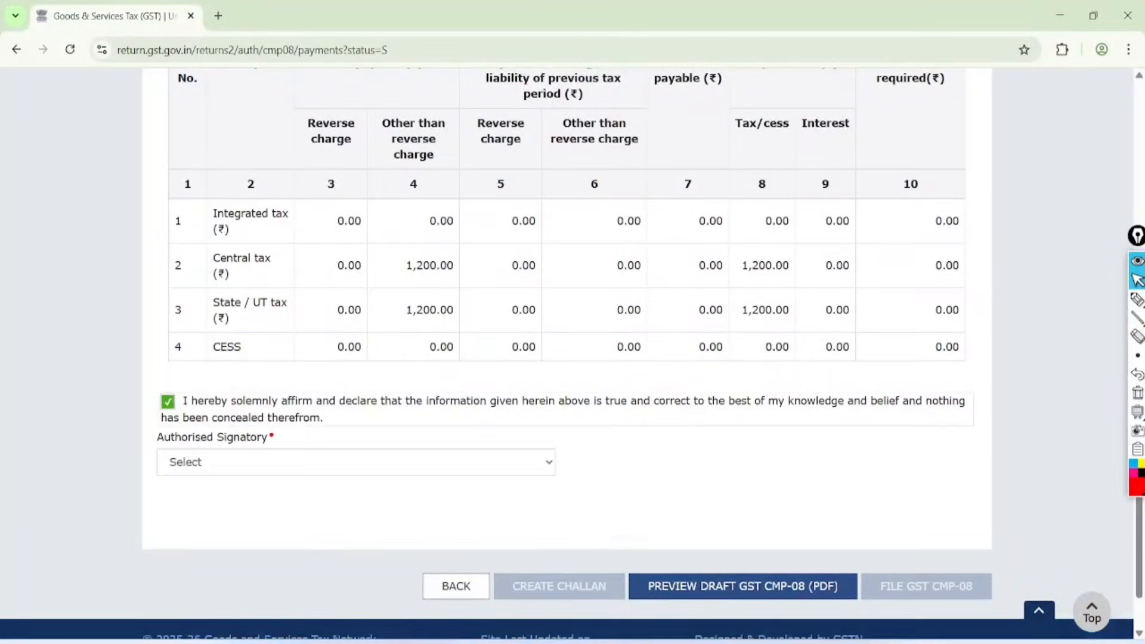
left_click(355, 462)
left_click(287, 504)
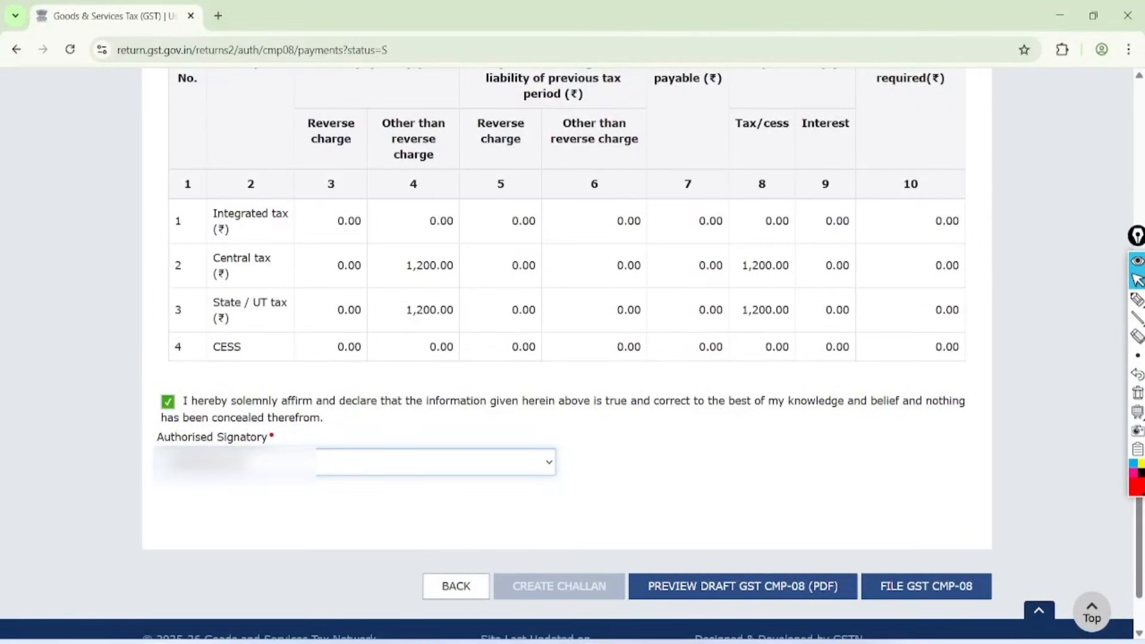
- File GST CMP-08 and confirm deducting the relevant amounts from the Electronic Cash Ledger
left_click(926, 586)
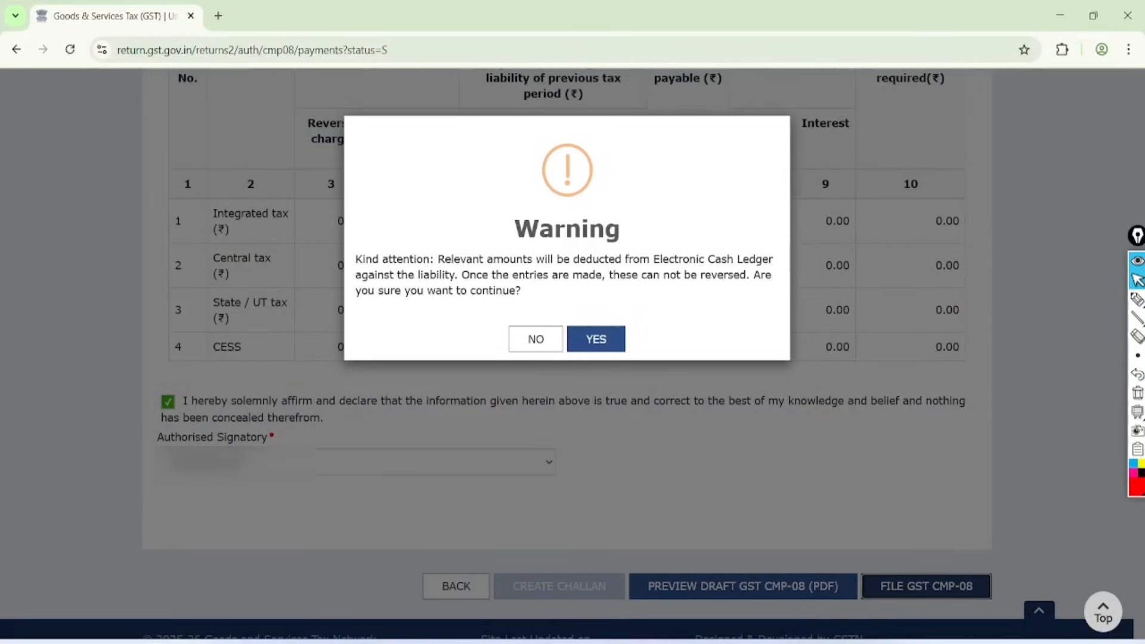
left_click(596, 339)
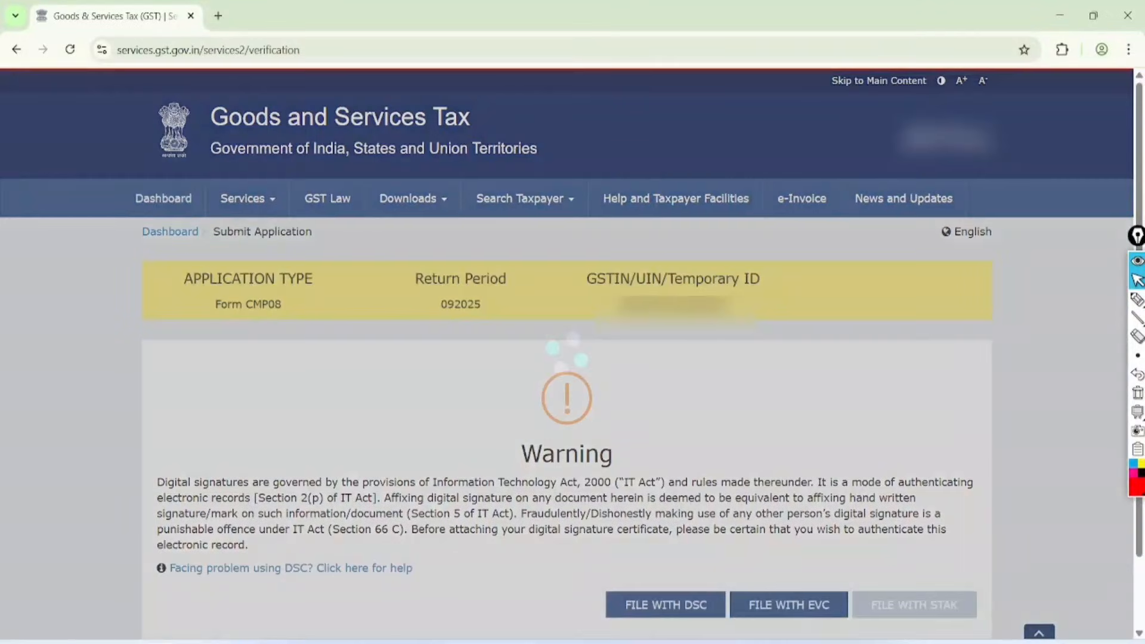
scroll(632, 382, "down", 2)
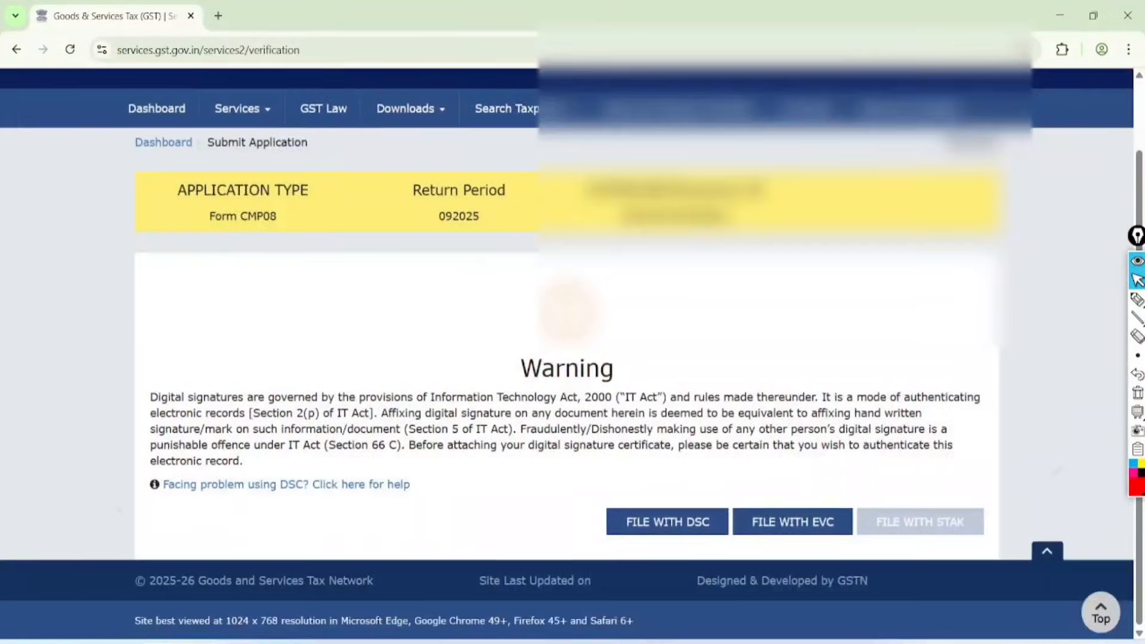
scroll(633, 381, "up", 2)
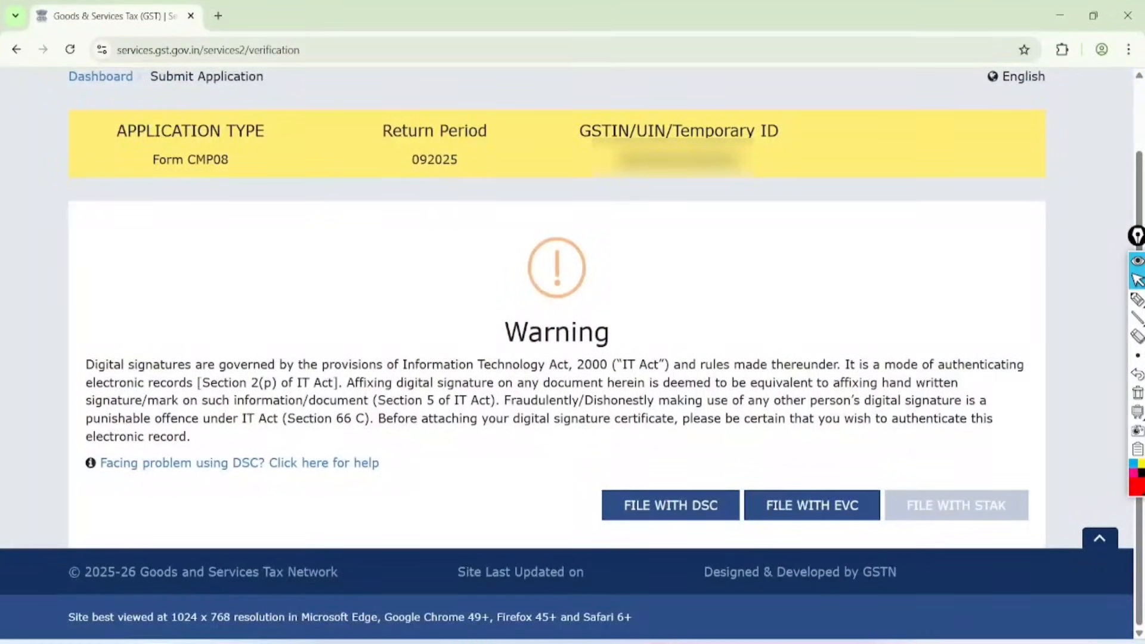
- Circle the DSC and EVC filing options with the pen, clear the marks, and choose to file with EVC
left_click(1137, 299)
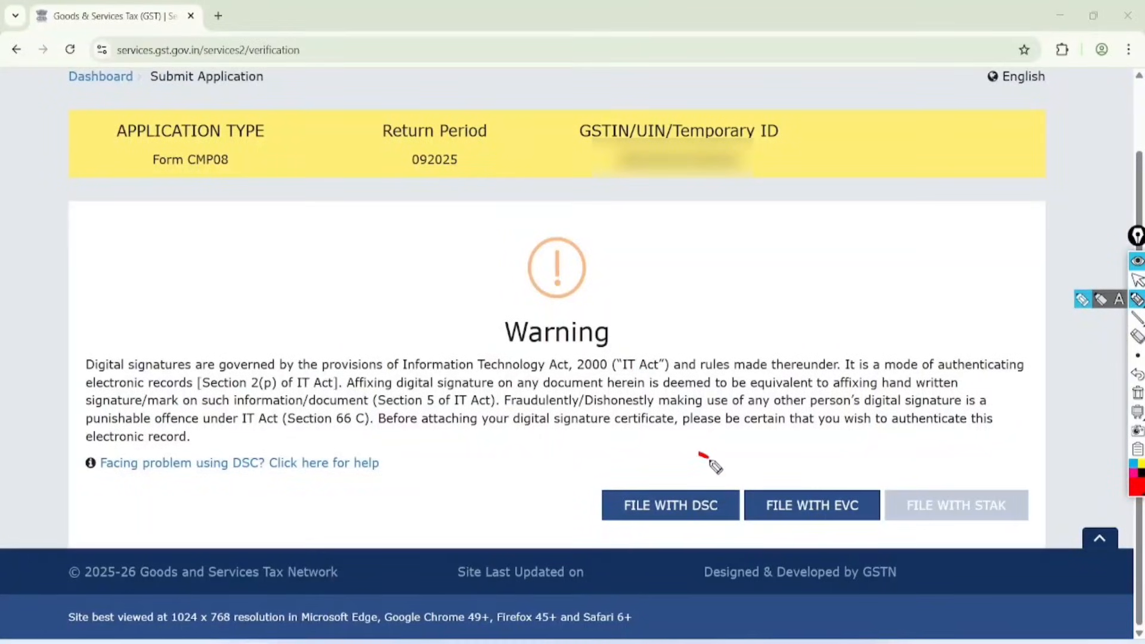
left_click_drag(708, 463, 653, 488)
mouse_move(866, 472)
left_mouse_down()
mouse_move(757, 511)
mouse_move(833, 448)
left_mouse_up()
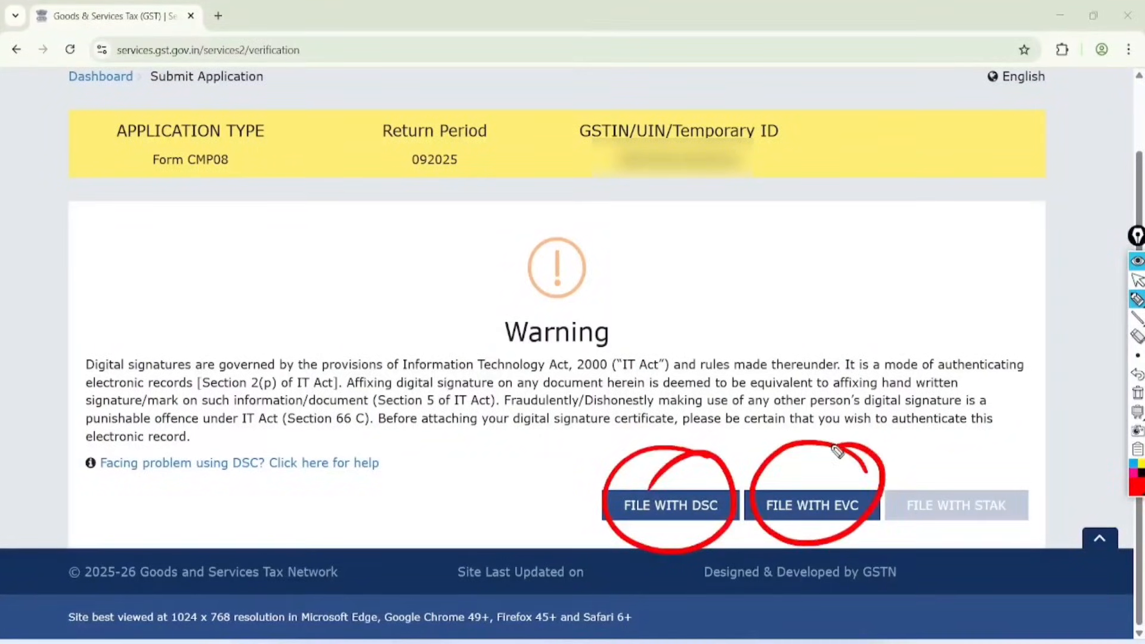
left_click(1137, 280)
left_click(1137, 393)
left_click(812, 506)
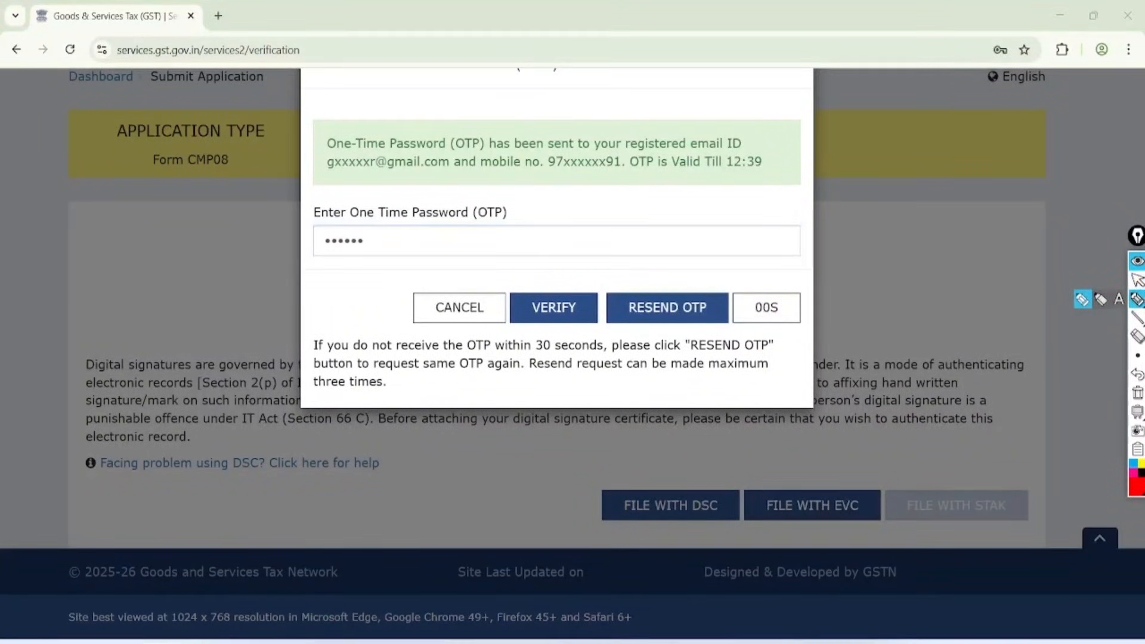
- Circle the one-time password field and the verify option with the pen, clear the marks, and submit the OTP for verification
mouse_move(343, 185)
left_mouse_down()
mouse_move(403, 238)
mouse_move(333, 212)
left_mouse_up()
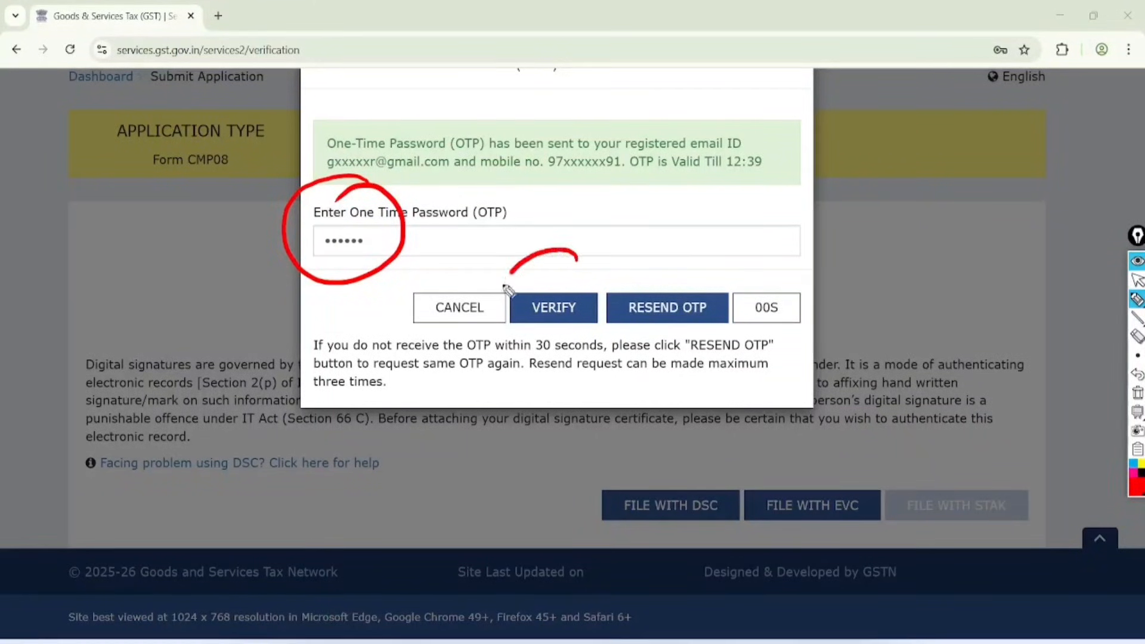
left_click_drag(506, 288, 546, 263)
left_click(1138, 393)
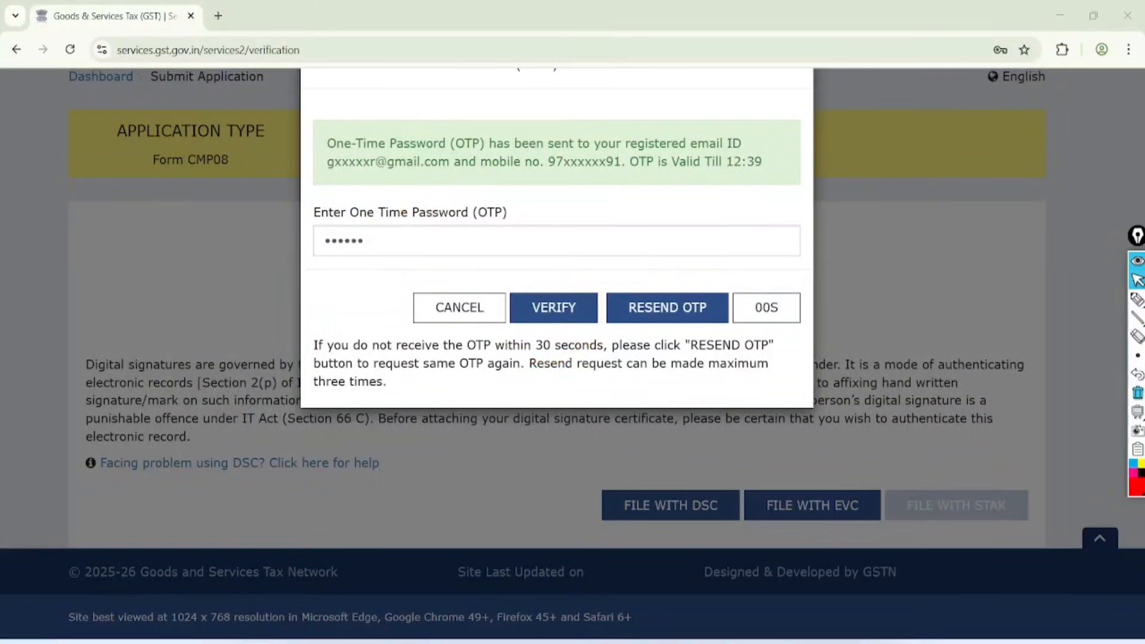
left_click(554, 308)
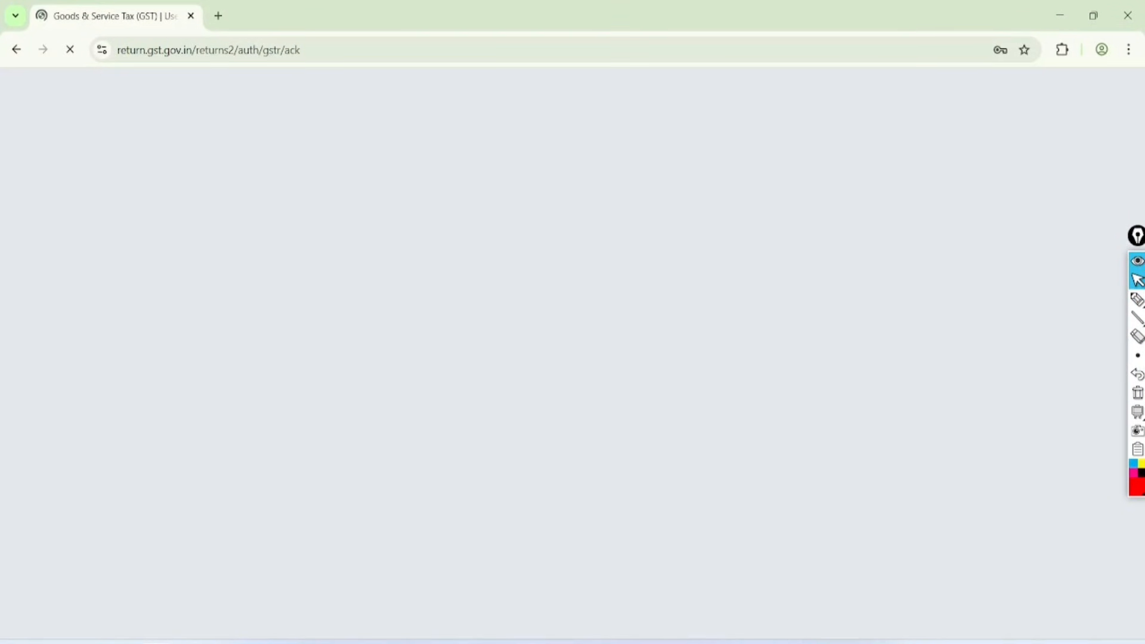
- Mark the CMP-08 filing message with the pen, highlighting the GSTIN, tax period, filing date, acknowledgment number, View Filed Return path and Email ID
left_click(1137, 300)
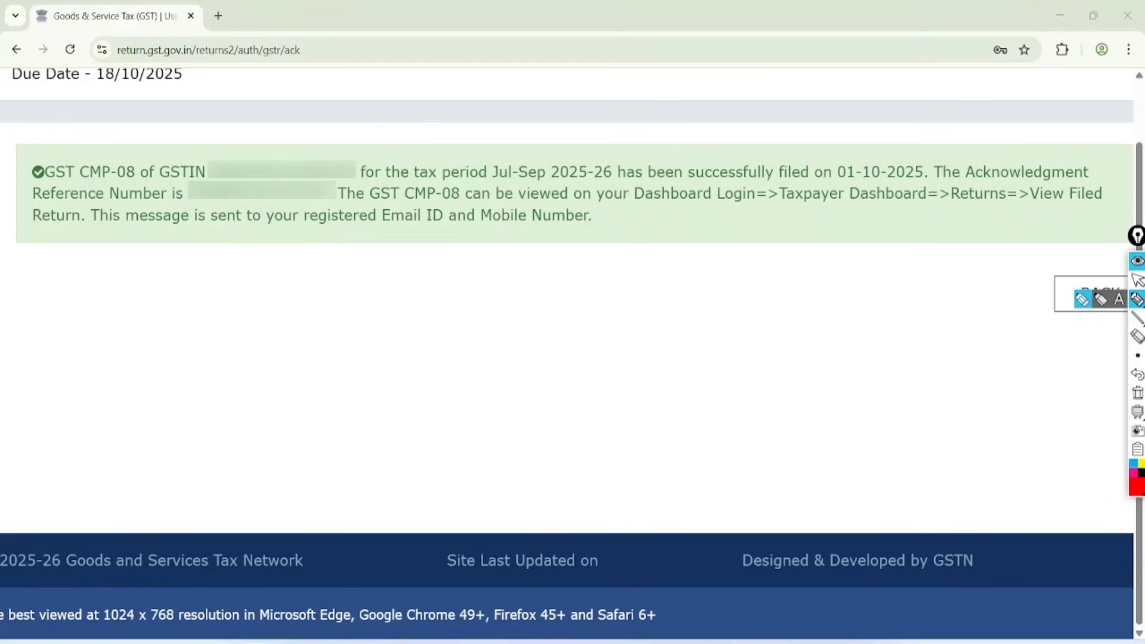
left_click_drag(30, 181, 60, 182)
mouse_move(136, 191)
left_mouse_down()
mouse_move(355, 164)
mouse_move(201, 174)
left_mouse_up()
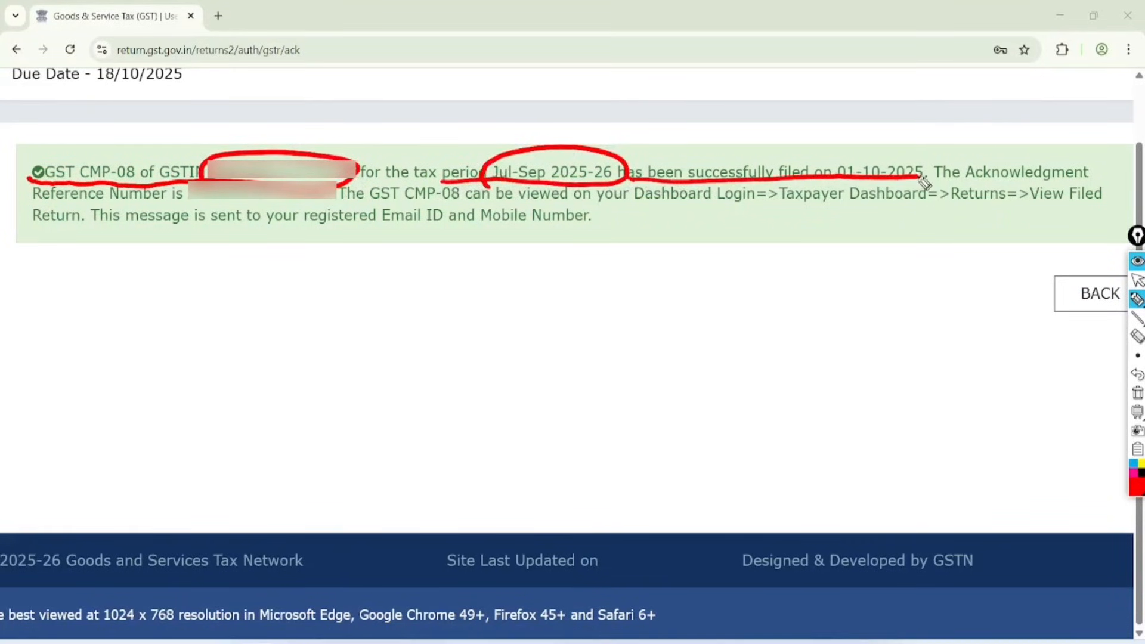
left_click_drag(210, 206, 314, 203)
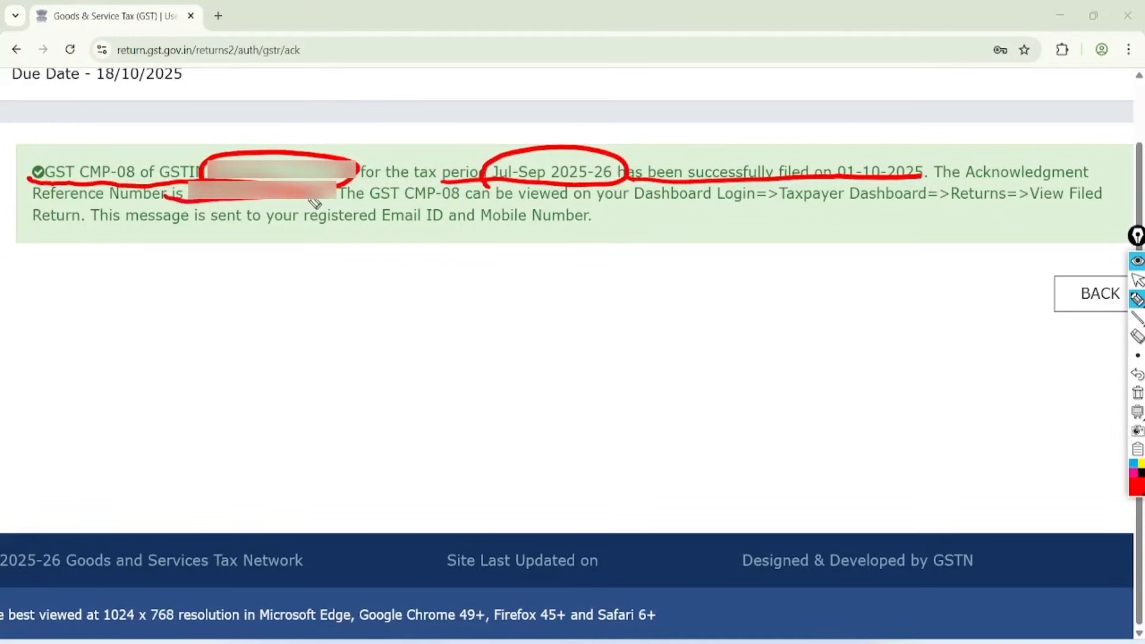
left_click_drag(596, 206, 739, 202)
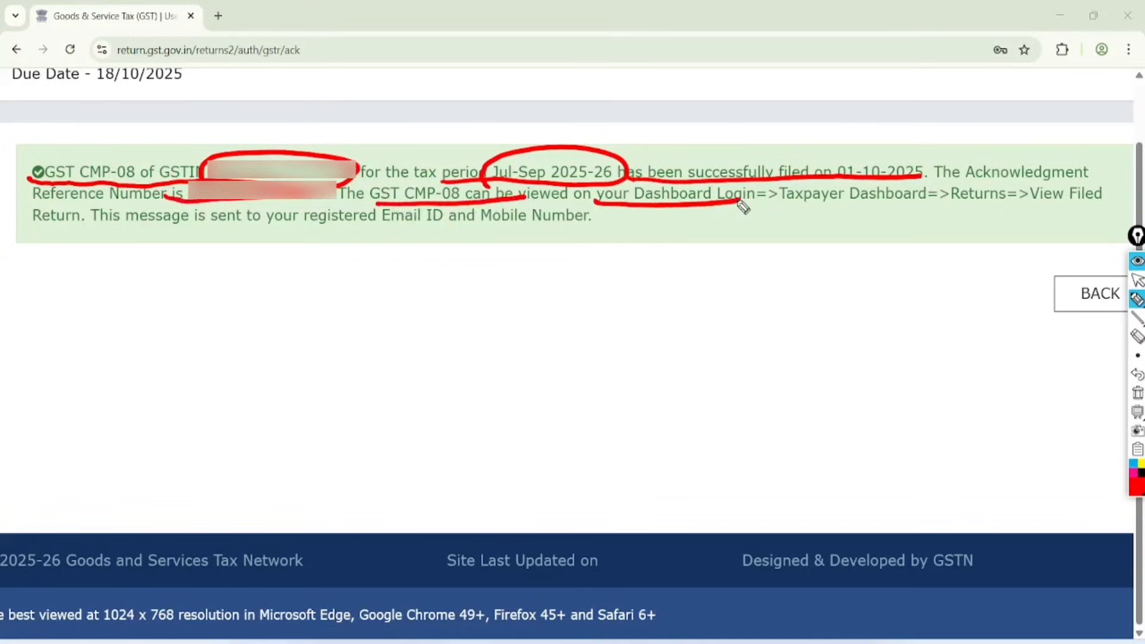
left_click_drag(820, 215, 1047, 208)
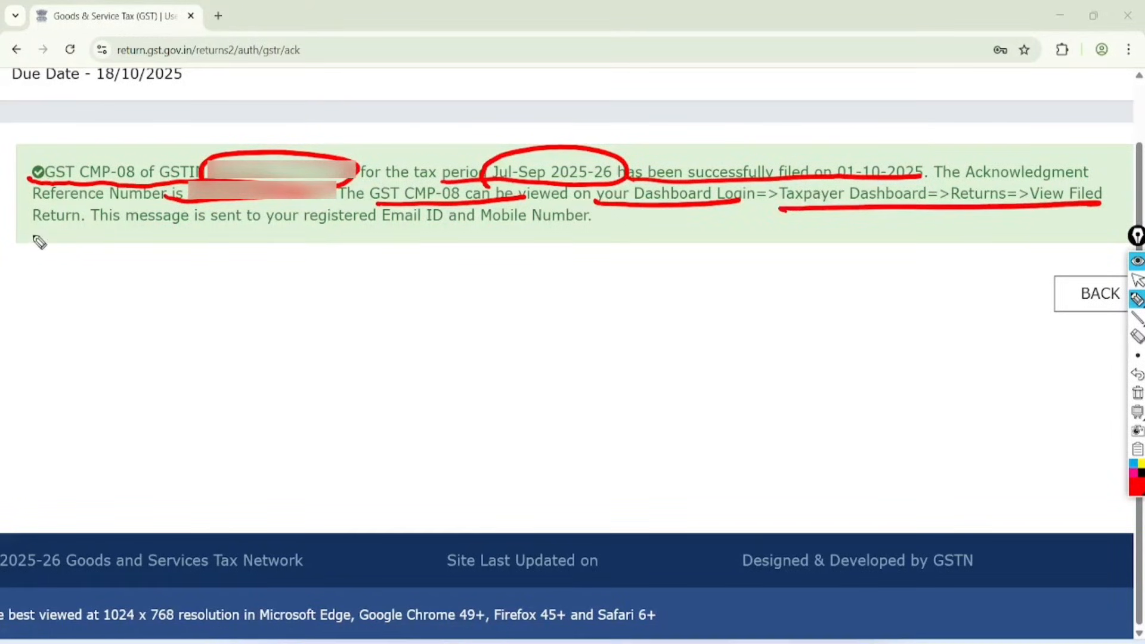
left_click_drag(28, 236, 360, 238)
mouse_move(444, 188)
left_mouse_down()
mouse_move(409, 252)
mouse_move(404, 193)
left_mouse_up()
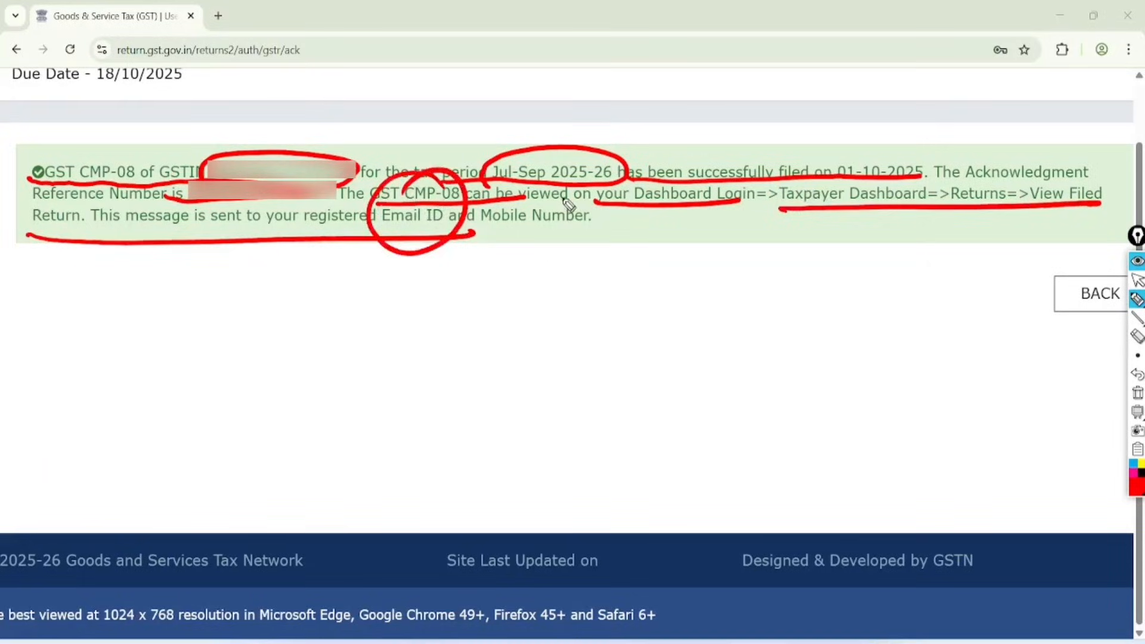
- Circle the words Mobile Number in the filing message with the pen, clear the marks, and go back to the returns dashboard
left_click_drag(562, 190, 547, 176)
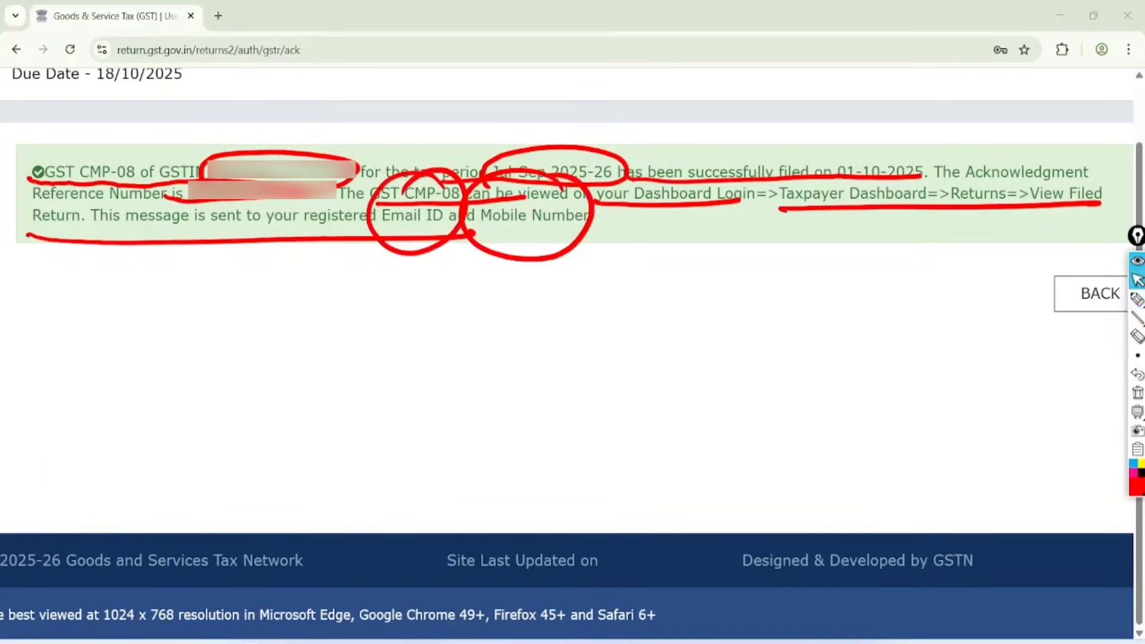
left_click(1137, 393)
left_click(1091, 294)
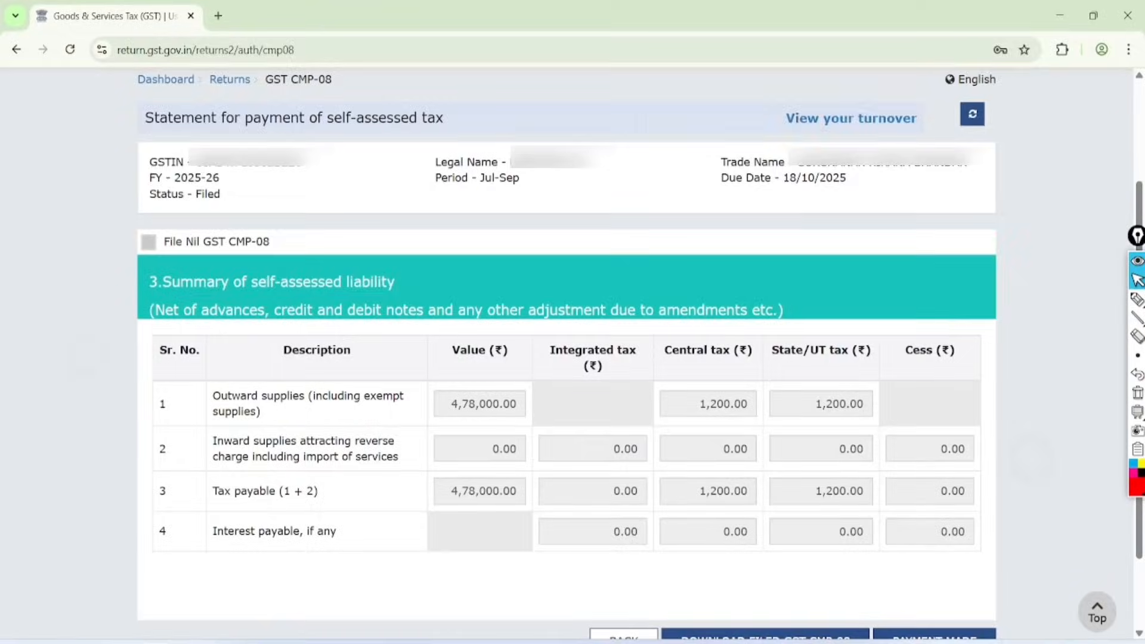
scroll(566, 352, "up", 3)
left_click(170, 233)
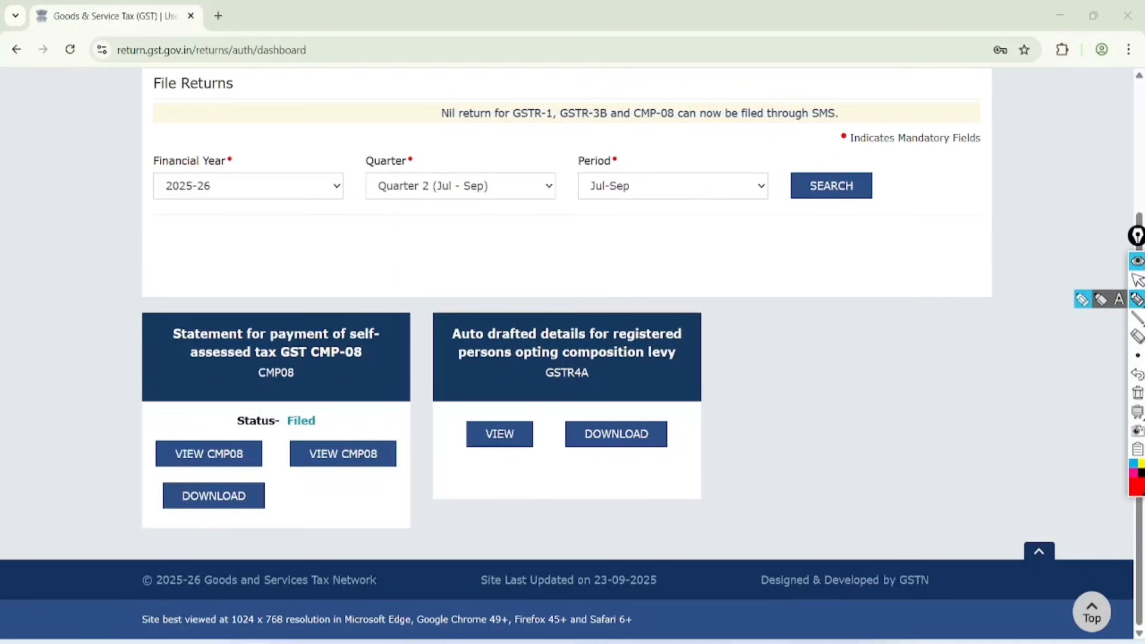
- Circle the financial year 2025-26, Quarter 2 (Jul - Sep) and period Jul-Sep selections with the pen
left_click_drag(149, 154, 215, 117)
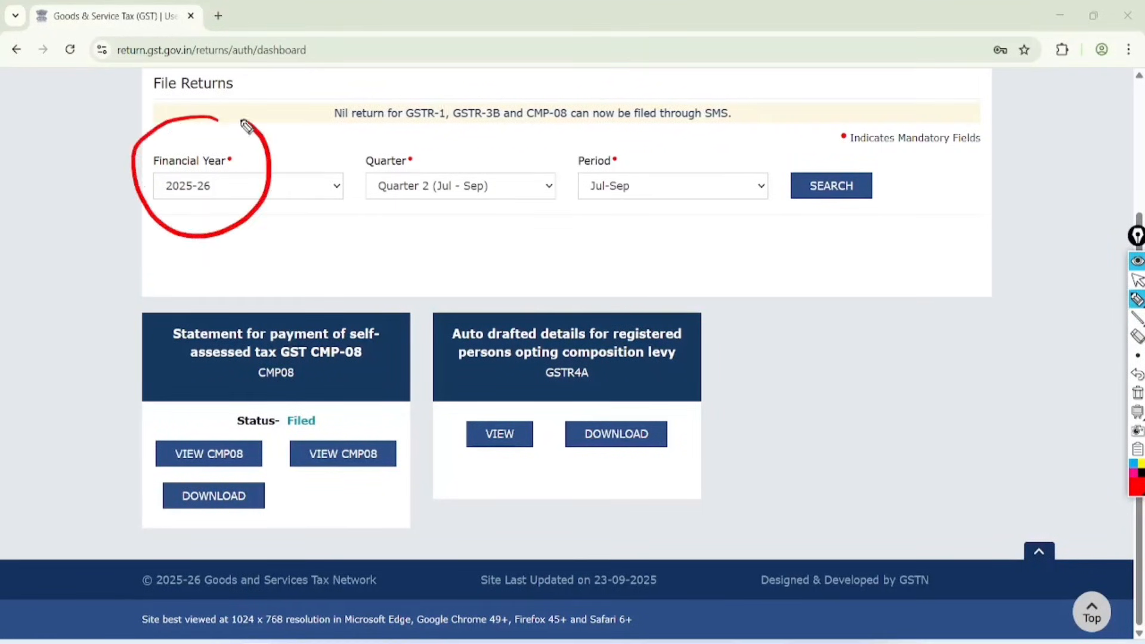
mouse_move(498, 139)
left_mouse_down()
mouse_move(499, 223)
mouse_move(431, 154)
left_mouse_up()
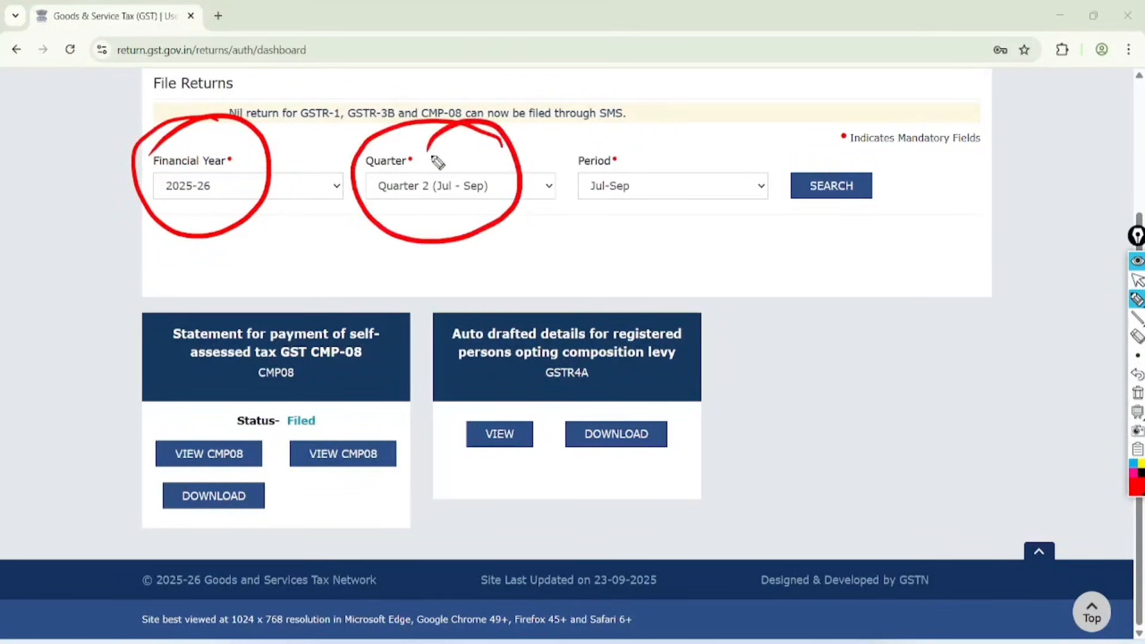
mouse_move(656, 133)
left_mouse_down()
mouse_move(602, 232)
mouse_move(605, 137)
left_mouse_up()
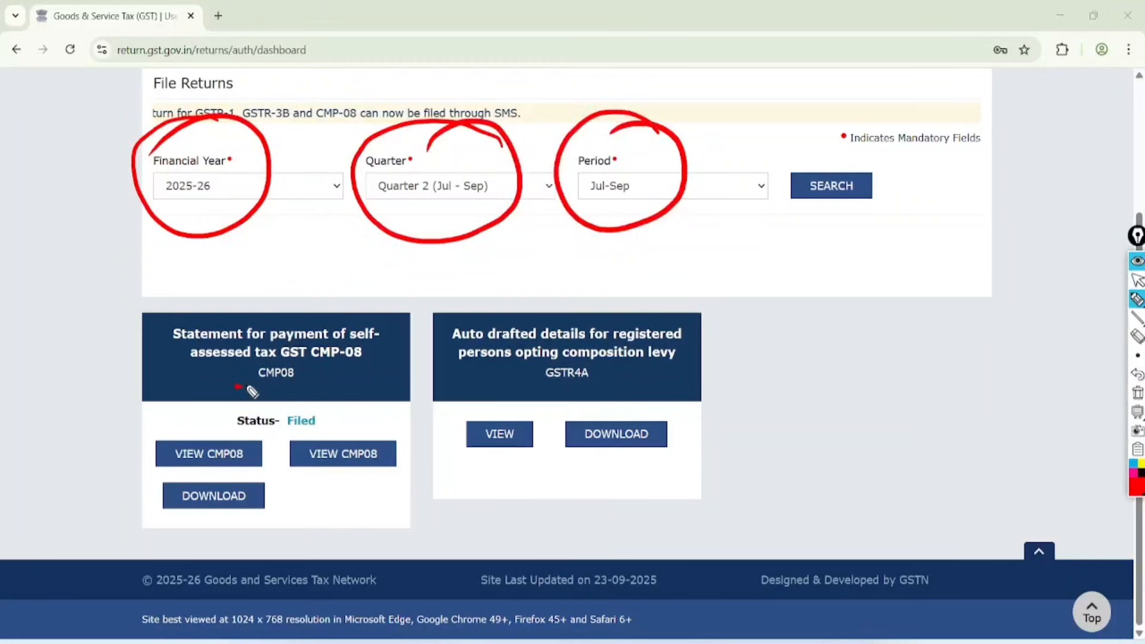
- Underline CMP08 on its tile, circle the Filed status, and tick the two View CMP08 options and the Download option with the pen
mouse_move(237, 386)
left_mouse_down()
mouse_move(337, 378)
mouse_move(298, 440)
mouse_move(325, 395)
left_mouse_up()
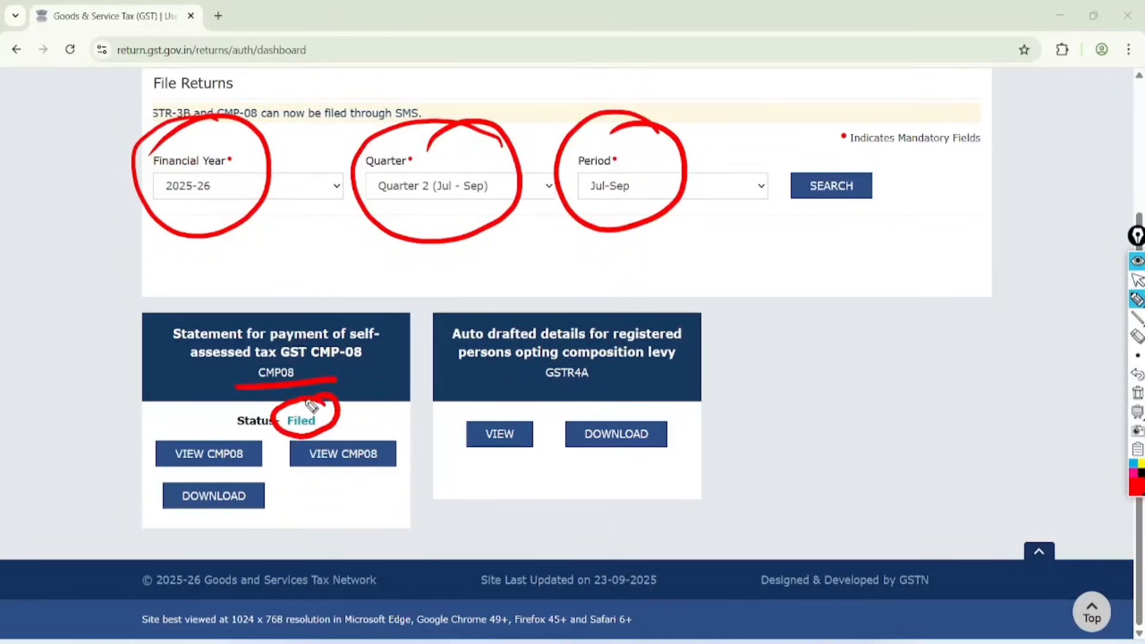
left_click_drag(109, 456, 197, 422)
left_click_drag(98, 508, 173, 486)
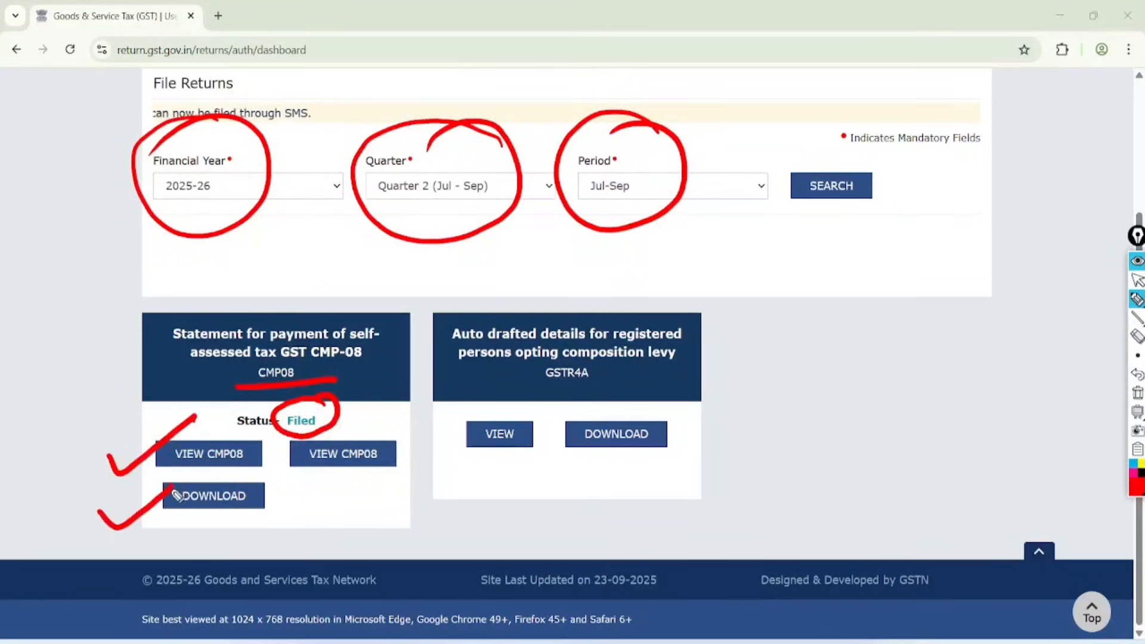
left_click_drag(315, 482, 376, 478)
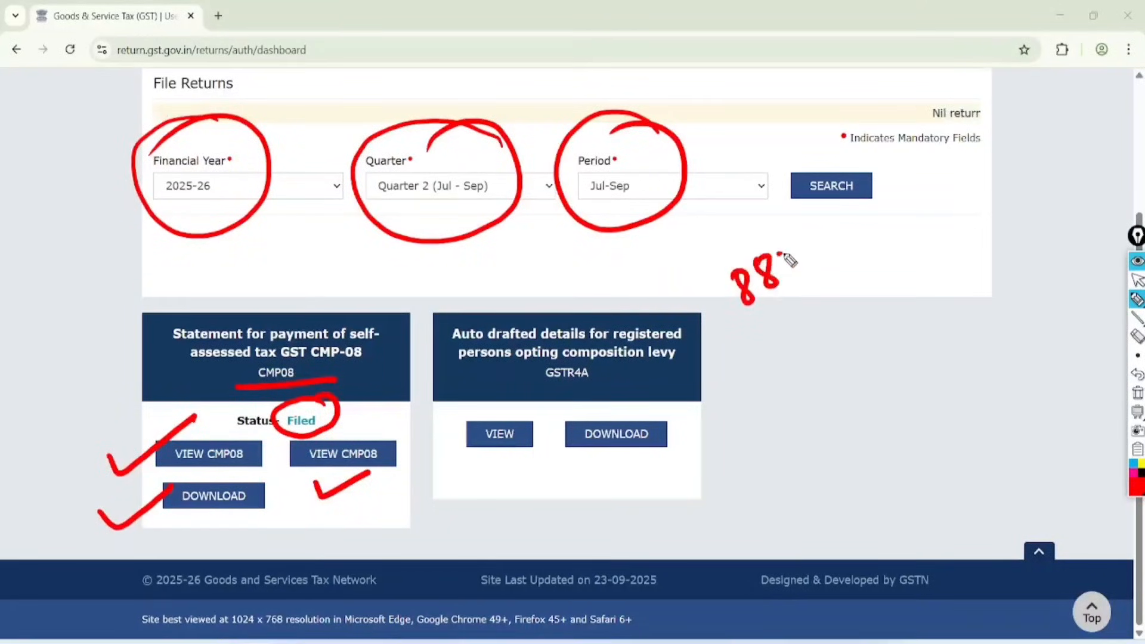
- Handwrite the contact phone number below the search option with the pen, underline it twice, and circle it
left_click_drag(780, 255, 842, 247)
left_click_drag(769, 292, 805, 321)
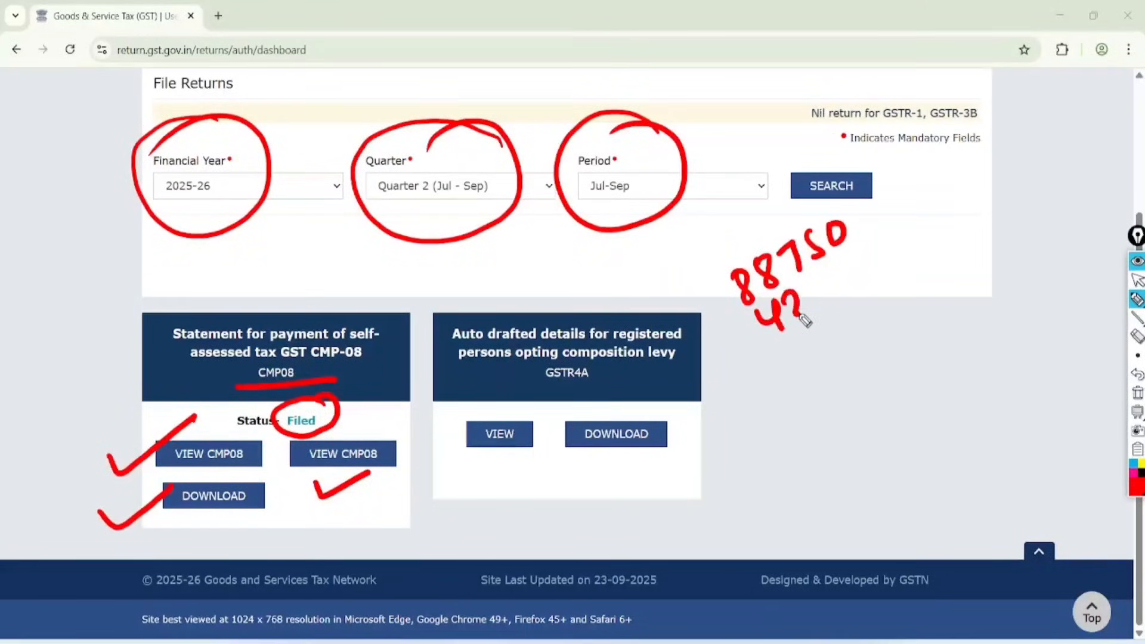
left_click_drag(812, 280, 813, 281)
left_click_drag(835, 266, 860, 253)
left_click_drag(781, 345, 847, 304)
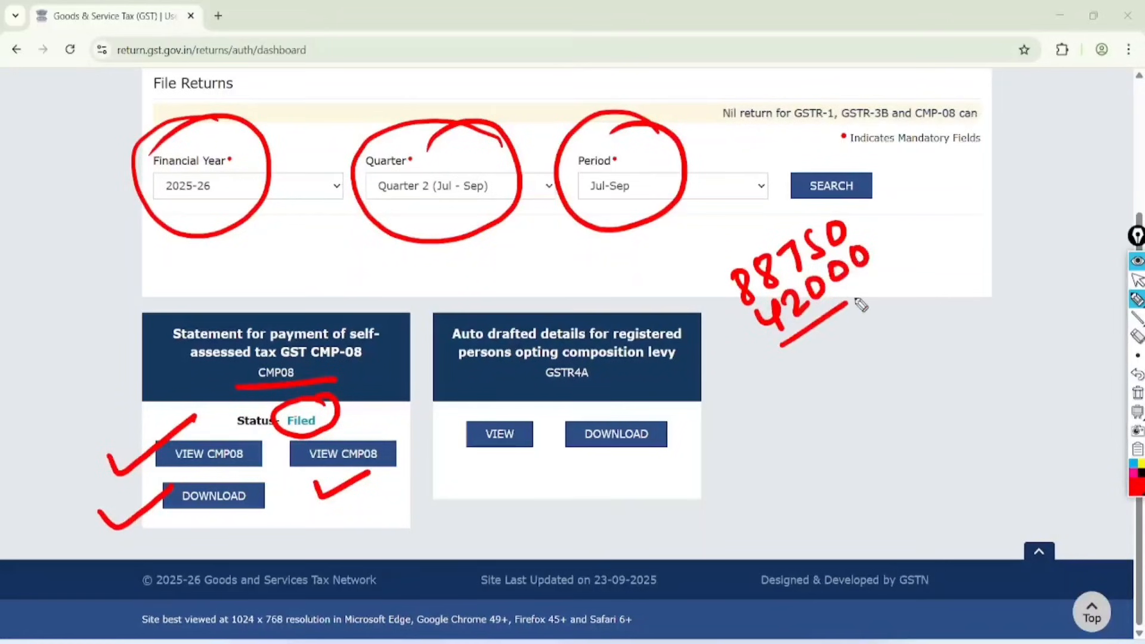
left_click_drag(856, 300, 868, 291)
left_click_drag(794, 356, 865, 310)
mouse_move(877, 206)
left_mouse_down()
mouse_move(925, 306)
mouse_move(836, 189)
left_mouse_up()
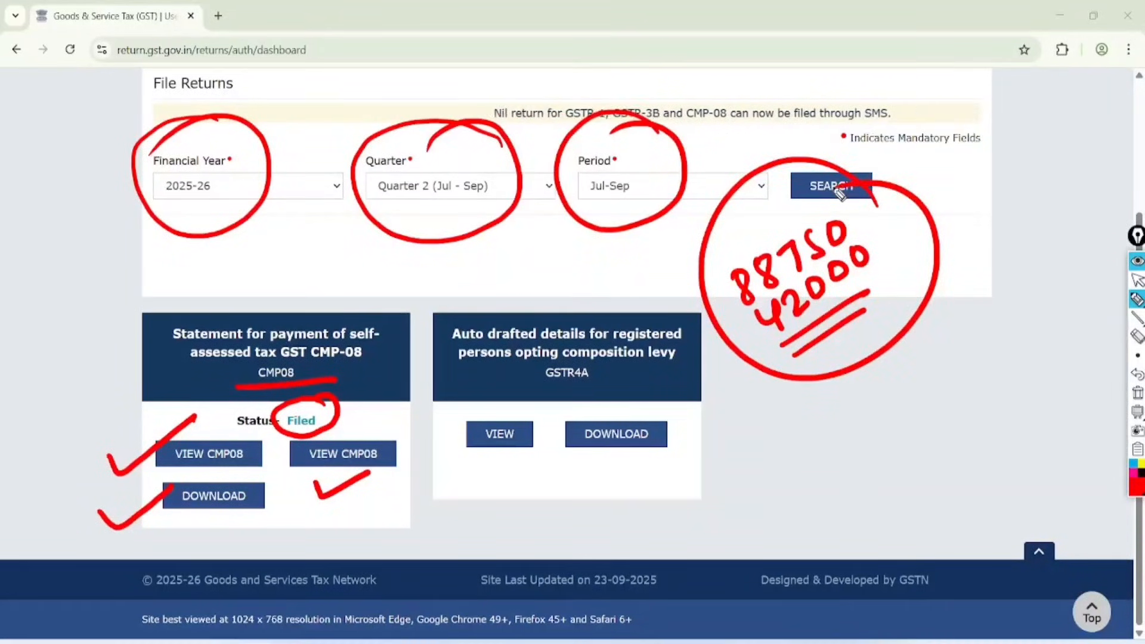
- Handwrite "Like Sub." below the phone number, underline and circle it, and add a tick mark beside the phone number
left_click(888, 508)
left_click(834, 521)
left_click_drag(732, 421, 749, 447)
mouse_move(746, 425)
left_mouse_down()
mouse_move(754, 442)
mouse_move(760, 421)
mouse_move(765, 432)
left_mouse_up()
left_click(740, 413)
left_click_drag(770, 409, 775, 425)
left_click_drag(775, 417, 789, 413)
mouse_move(762, 459)
left_mouse_down()
mouse_move(752, 485)
mouse_move(798, 453)
left_mouse_up()
left_click(803, 434)
left_click_drag(782, 483, 809, 459)
left_click_drag(795, 486, 812, 468)
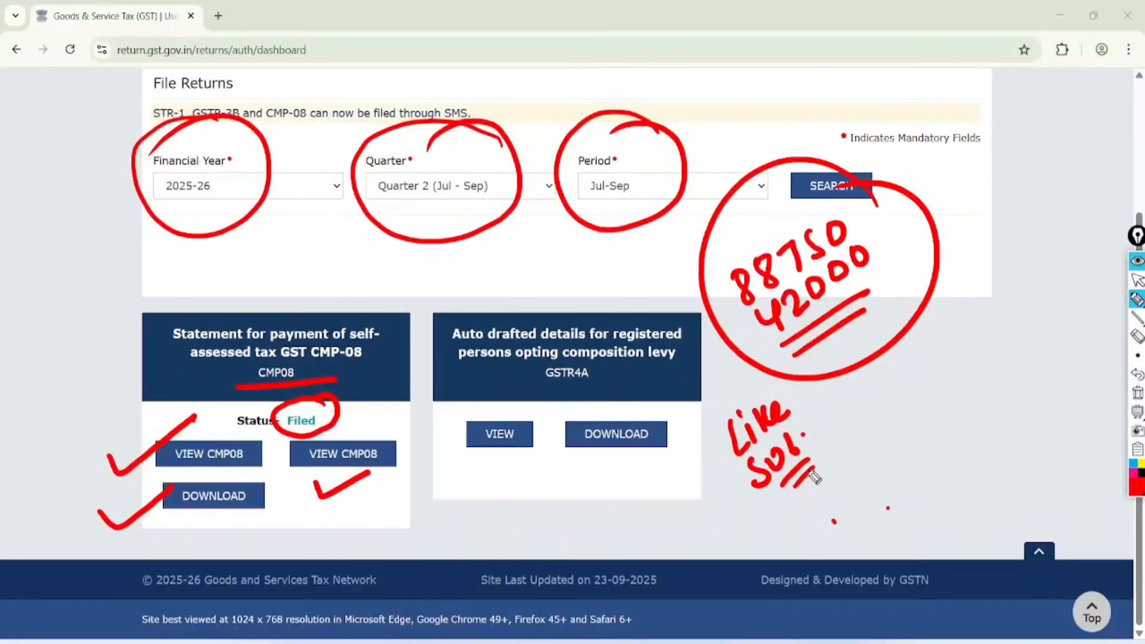
mouse_move(766, 366)
left_mouse_down()
mouse_move(711, 479)
mouse_move(829, 384)
mouse_move(692, 411)
left_mouse_up()
left_click_drag(599, 267, 710, 220)
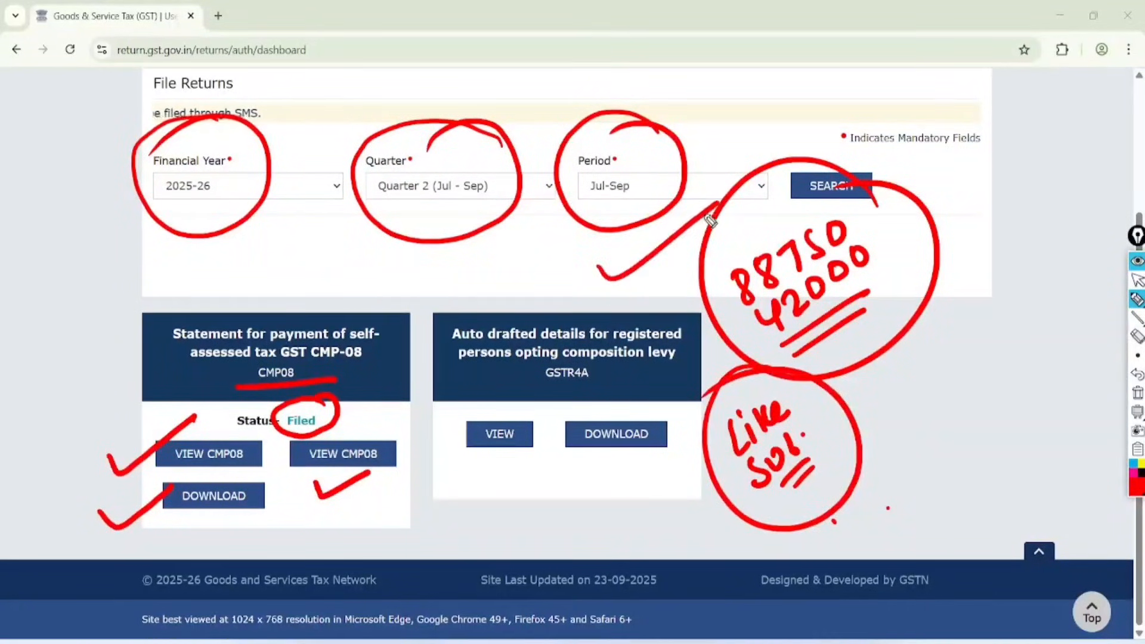